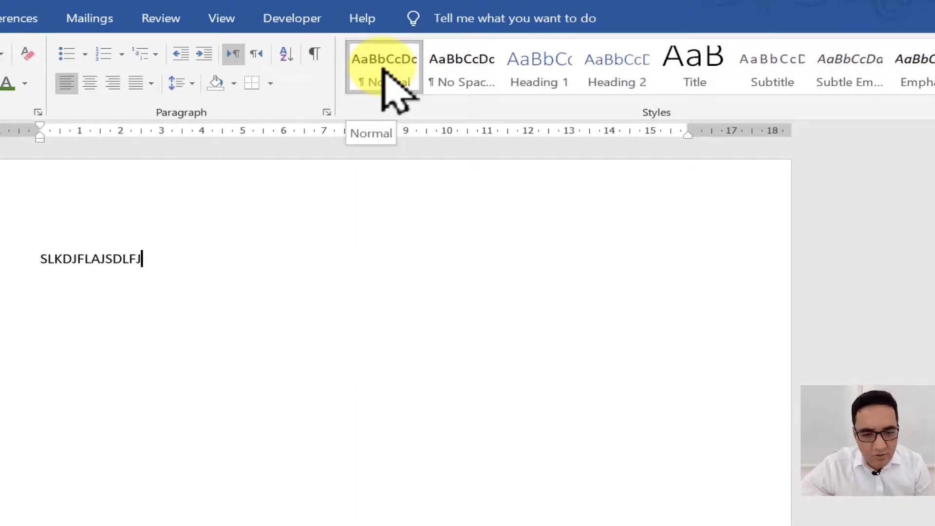
- Apply the No Spacing style to the SLKDJFLAJSDLFJ line, select its text and look through the available fonts
left_click(453, 78)
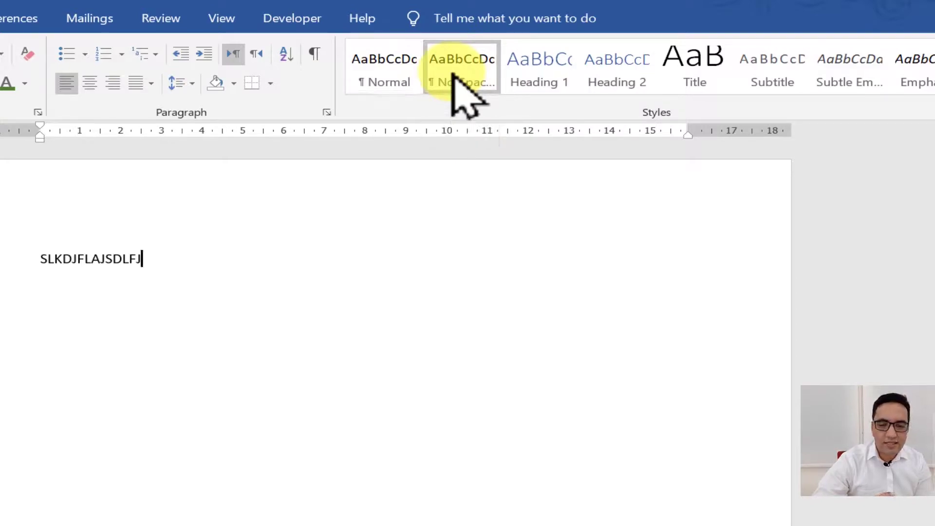
double_click(104, 259)
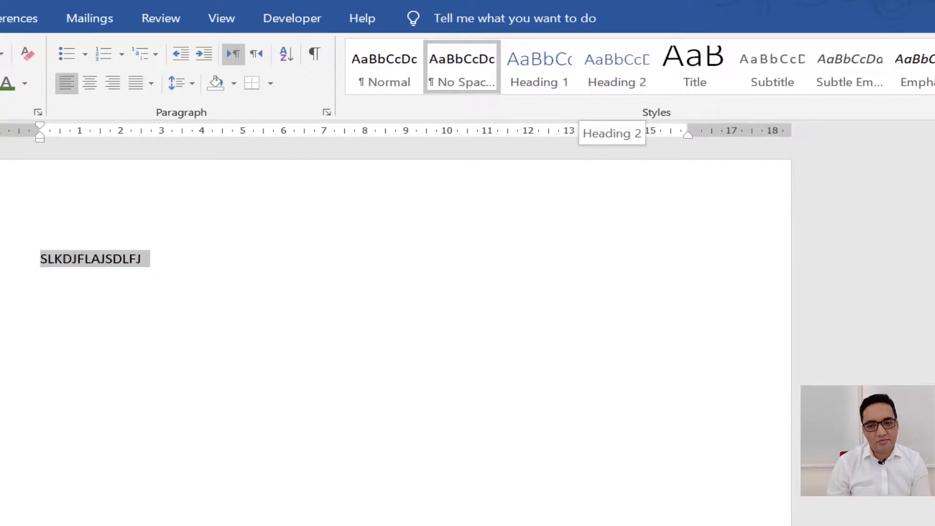
left_click(178, 46)
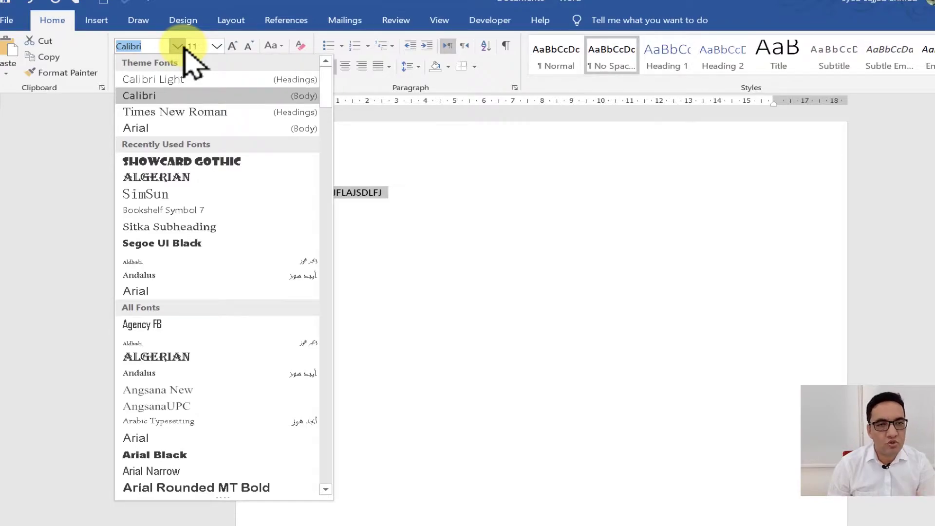
left_click(269, 7)
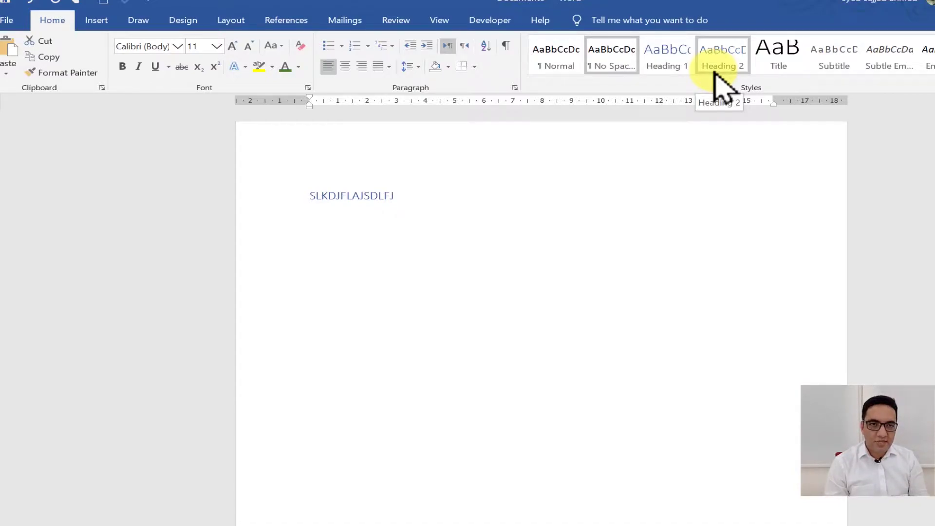
- Try the Heading 1 and Heading 2 styles on the SLKDJFLAJSDLFJ text and leave it in the Title style
double_click(355, 194)
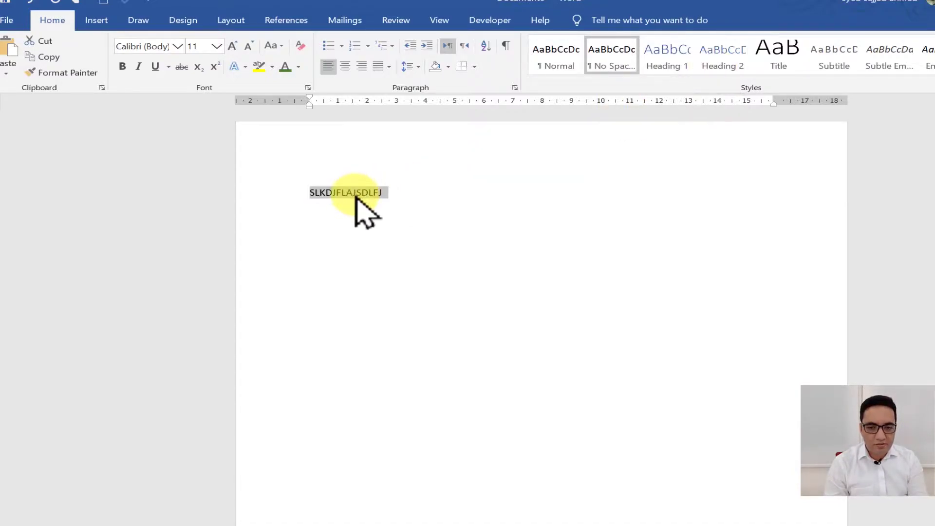
left_click(671, 68)
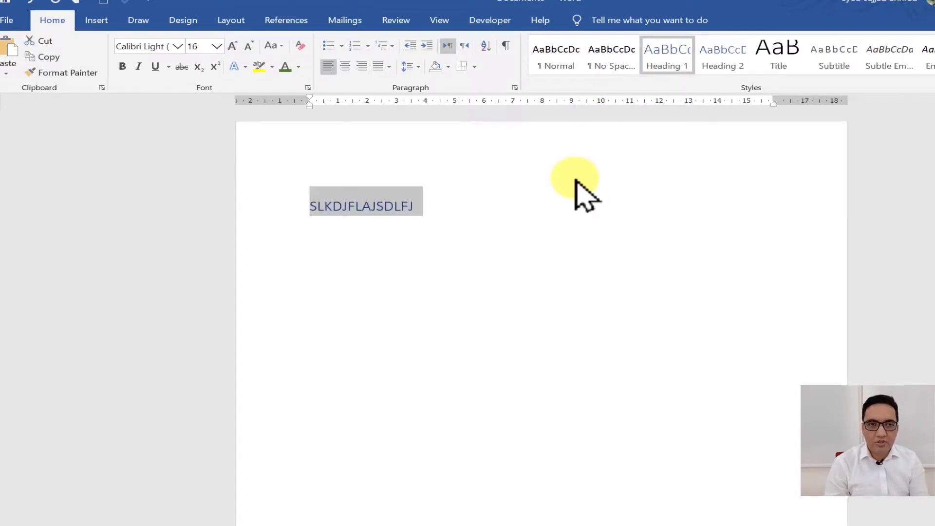
left_click(719, 73)
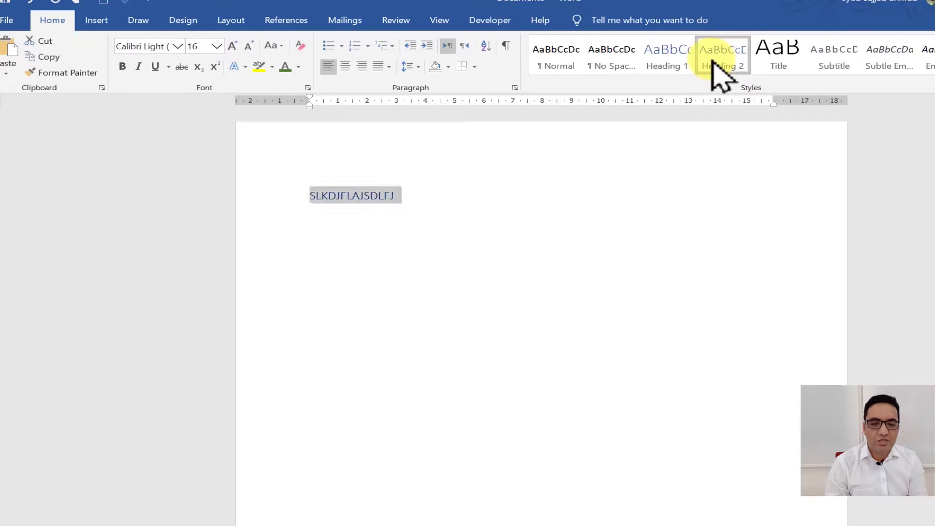
left_click(713, 62)
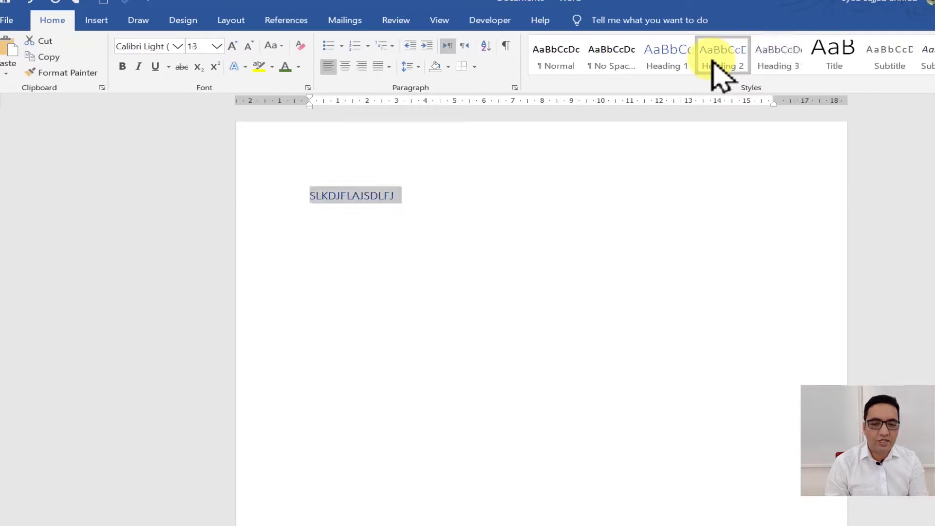
left_click(846, 64)
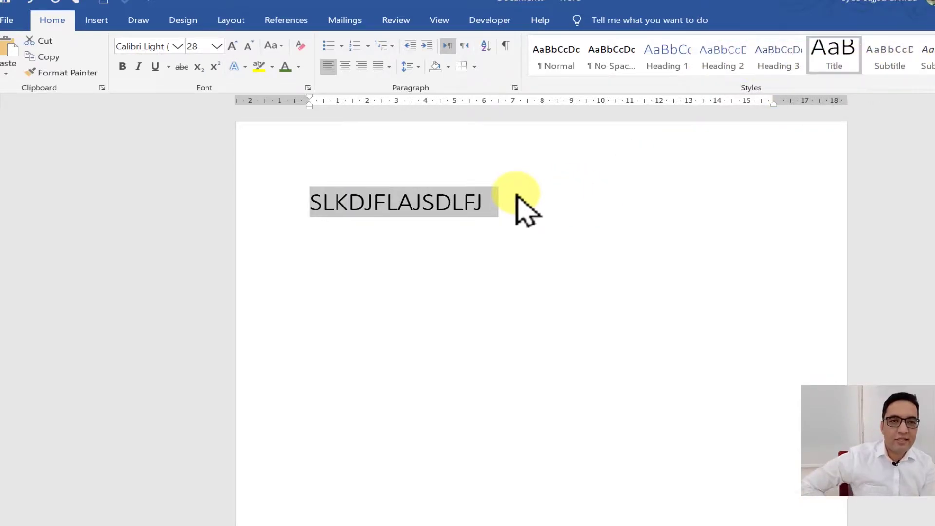
left_click(453, 201)
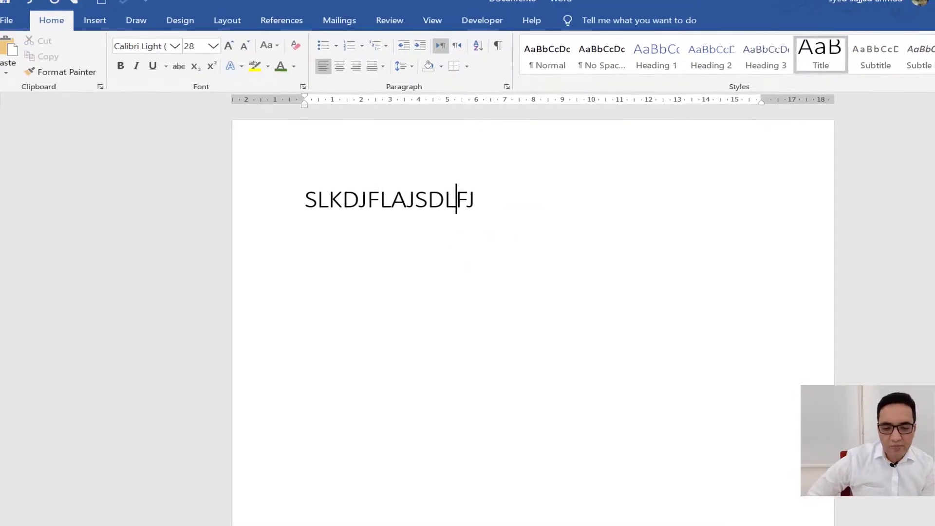
- Switch to Document5, the document with alternating heading and text lines
mouse_move(585, 508)
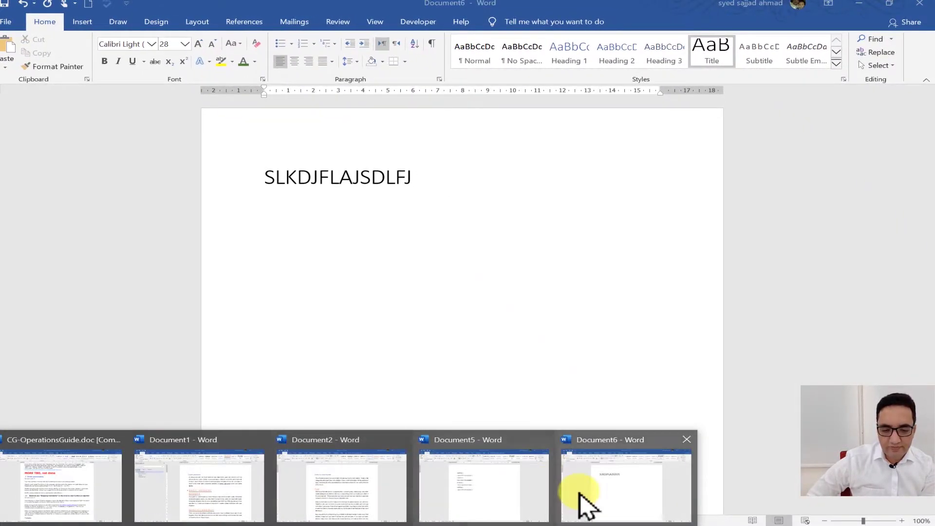
left_click(511, 484)
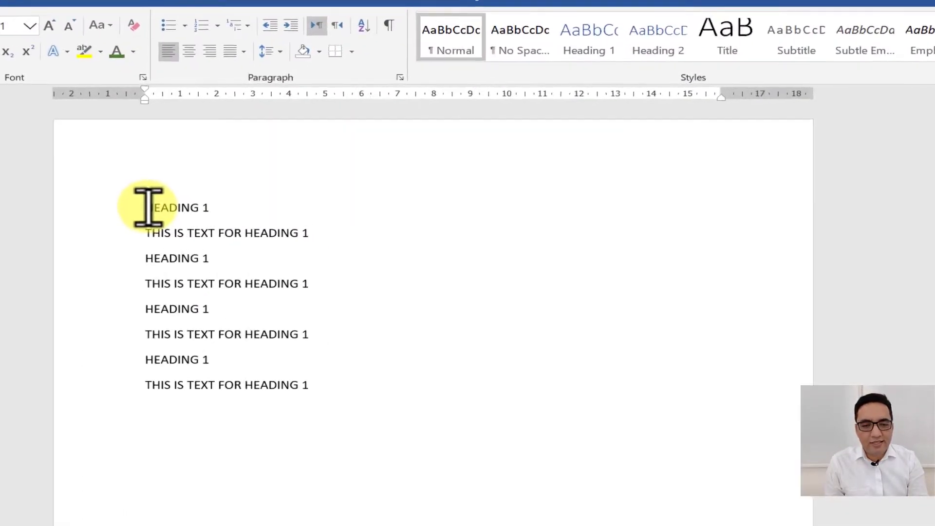
- Apply the Heading 1 style to the first "HEADING 1" line of the document
left_click_drag(150, 206, 272, 205)
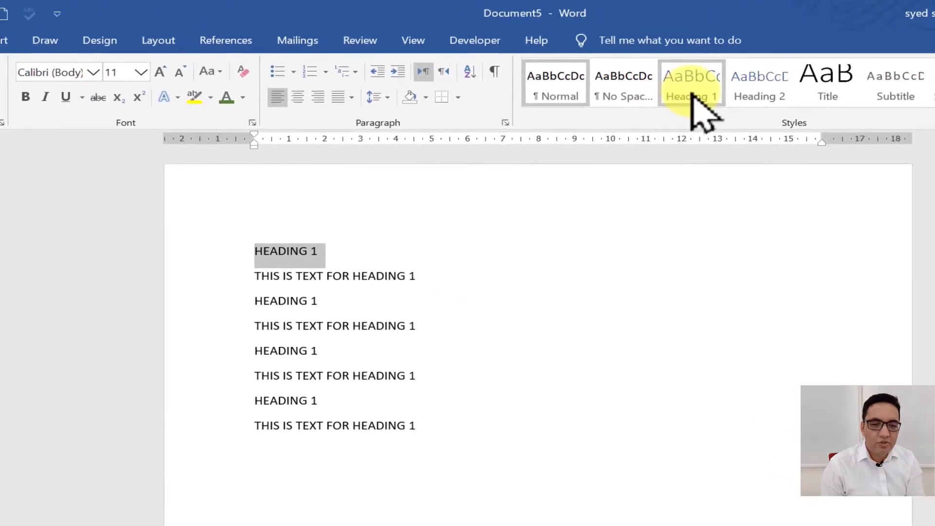
left_click(692, 95)
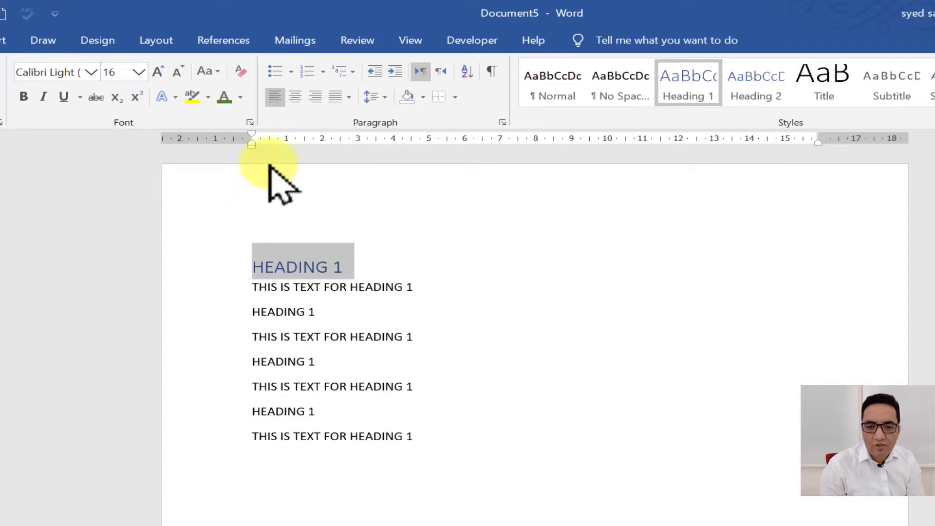
left_click(308, 274)
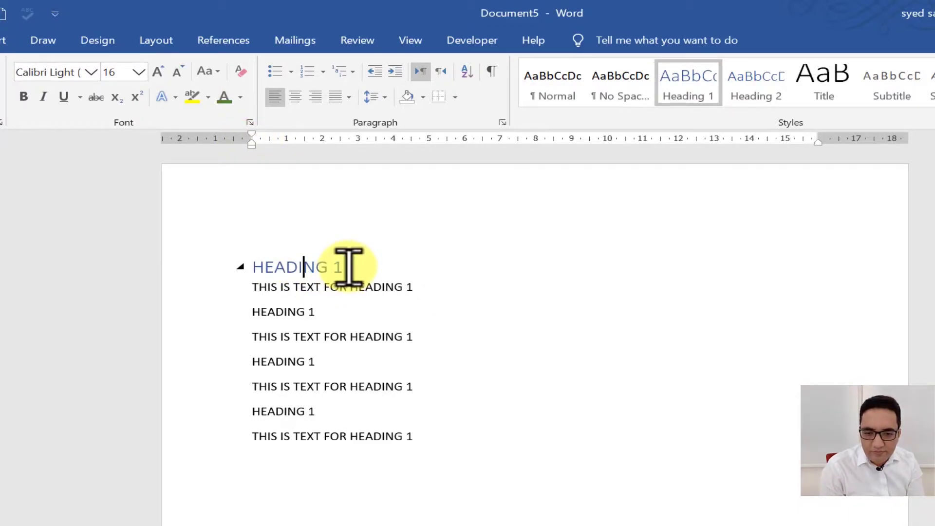
double_click(320, 270)
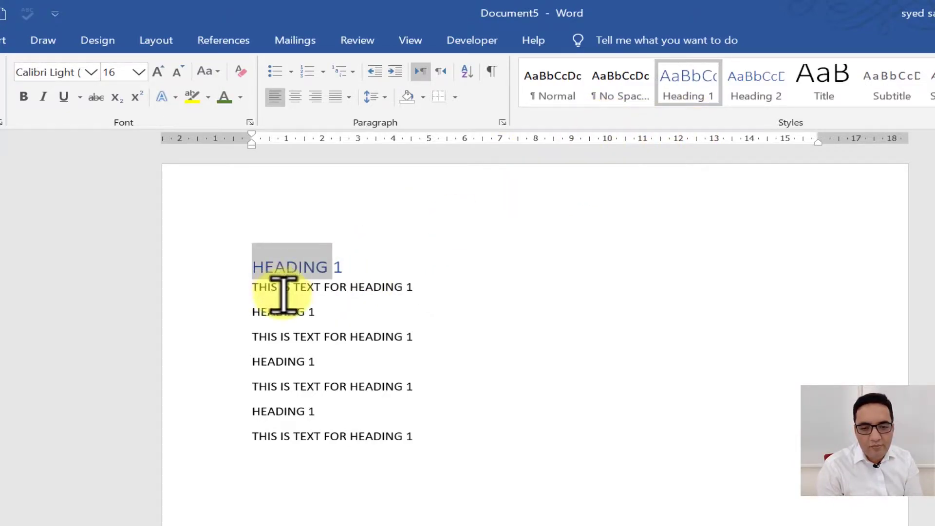
- Apply the Heading 2 style to the word HEADING in the second heading line and set its font color to black
double_click(283, 312)
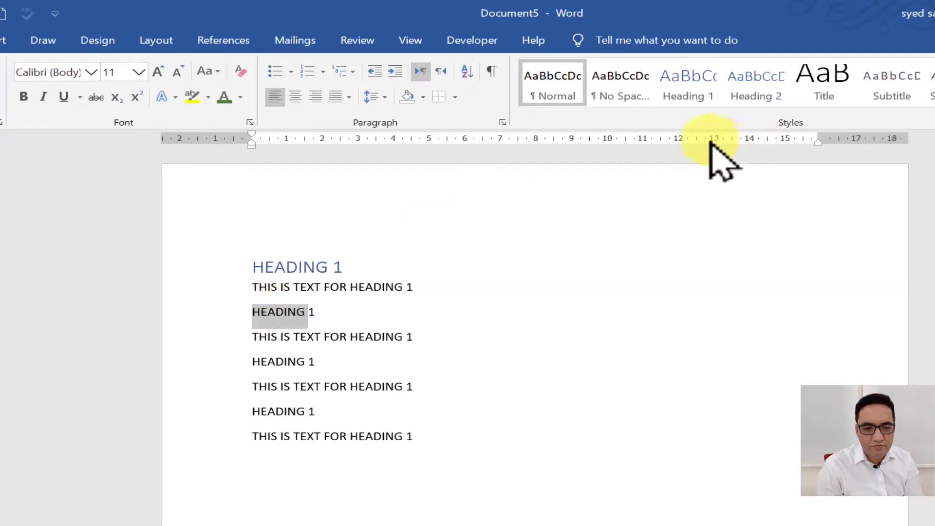
left_click(752, 100)
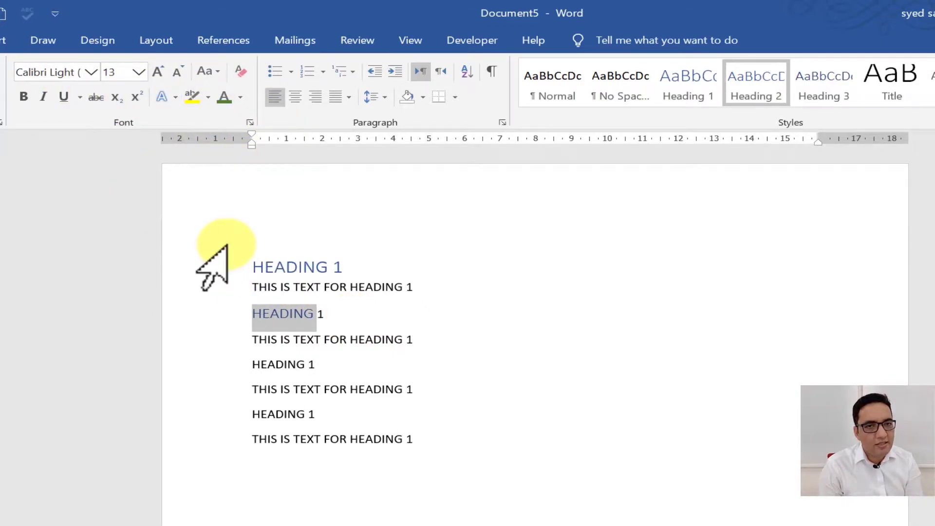
left_click(239, 97)
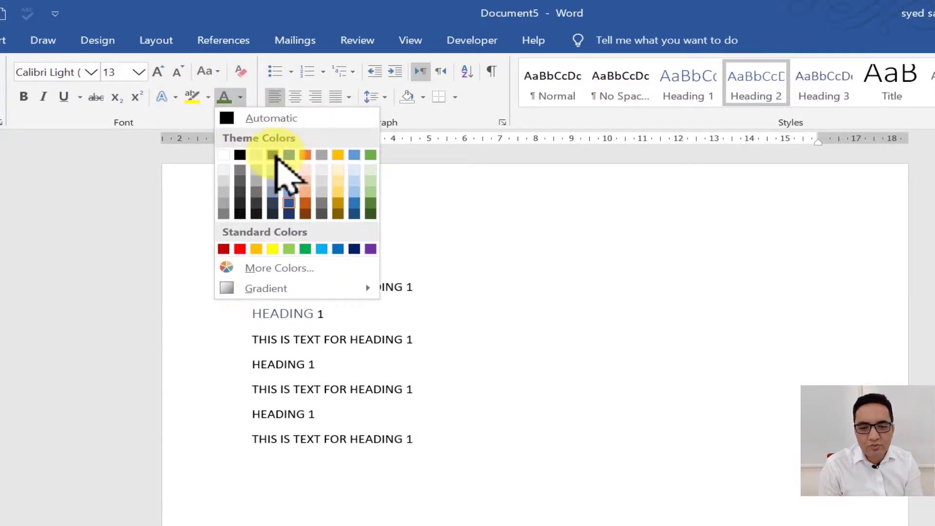
left_click(238, 155)
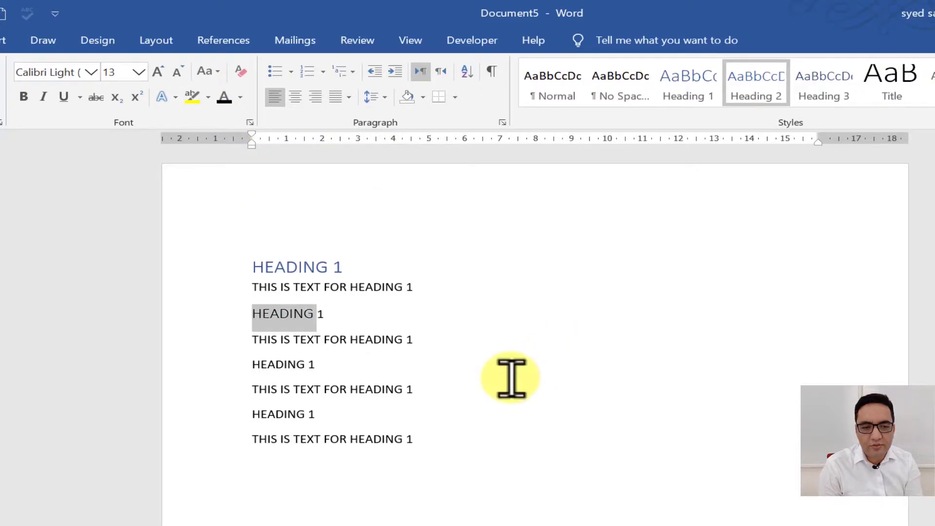
left_click(379, 311)
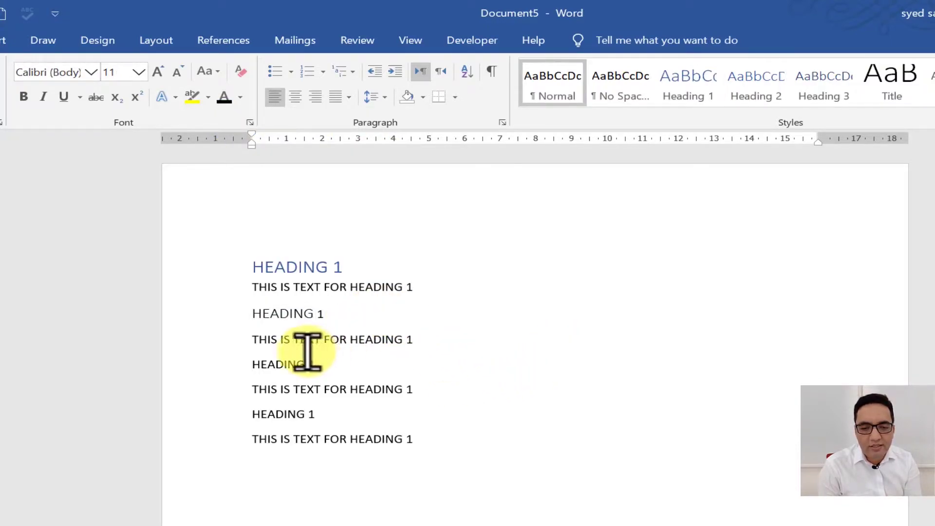
- Apply the Heading 3 style to the word HEADING in the third heading line
double_click(297, 368)
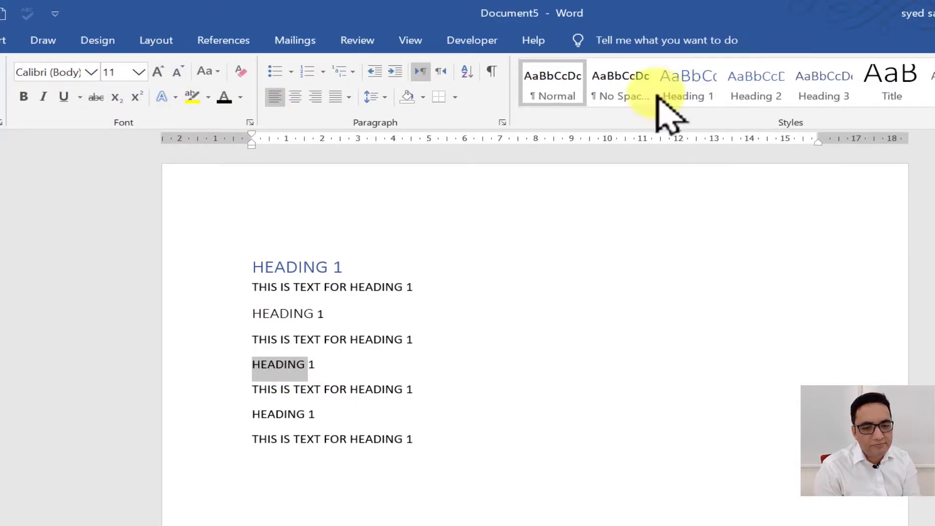
left_click(828, 86)
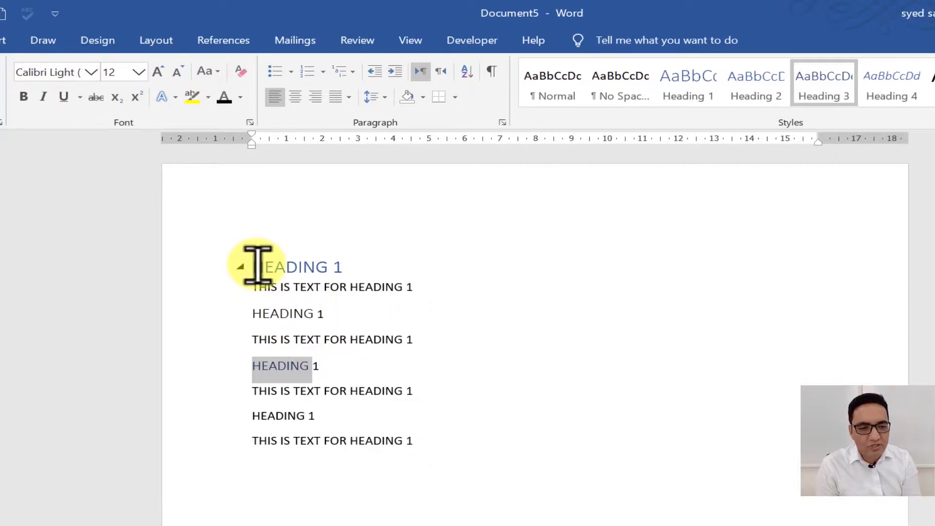
- Undo all heading style and font color changes made to the heading lines in Document5
left_click_drag(251, 265, 497, 509)
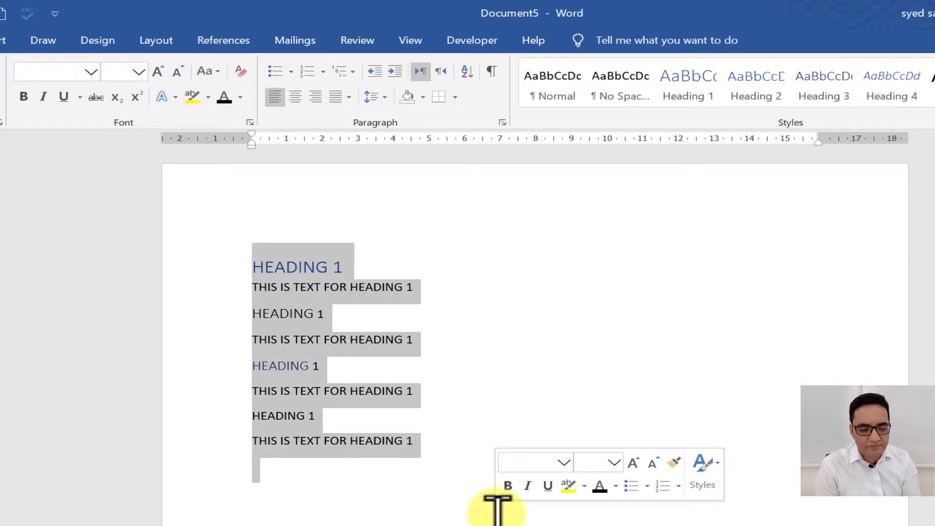
key("ctrl+z")
key("ctrl+z")
key("ctrl+z")
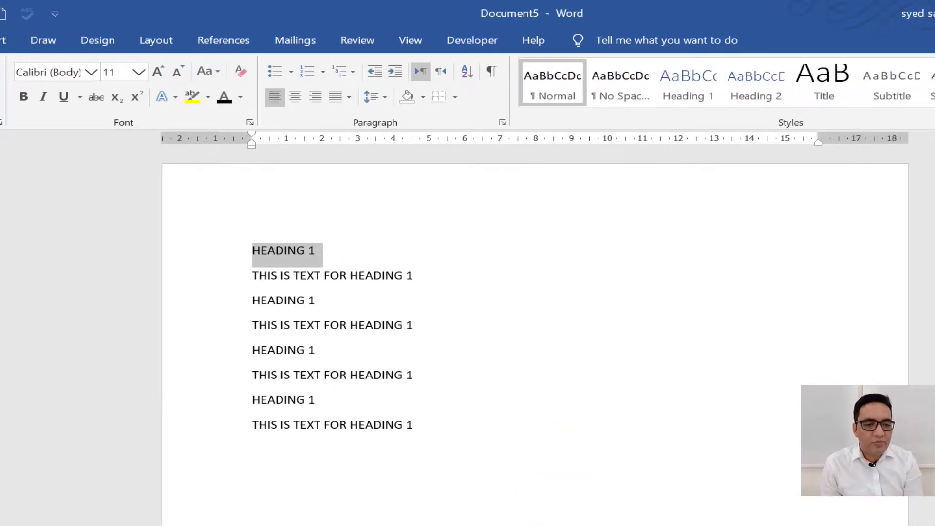
- Create a new style named NEW from the formatting of the selected first heading line
left_click(864, 101)
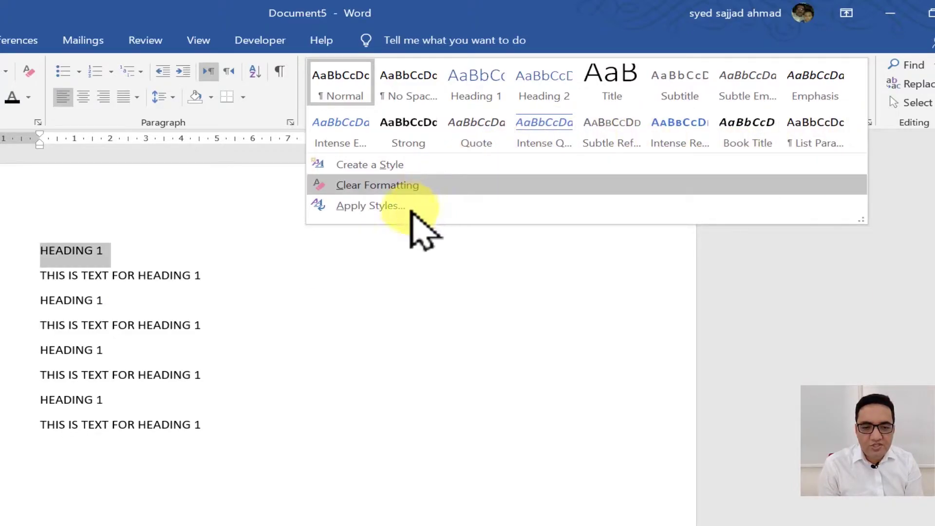
left_click(383, 166)
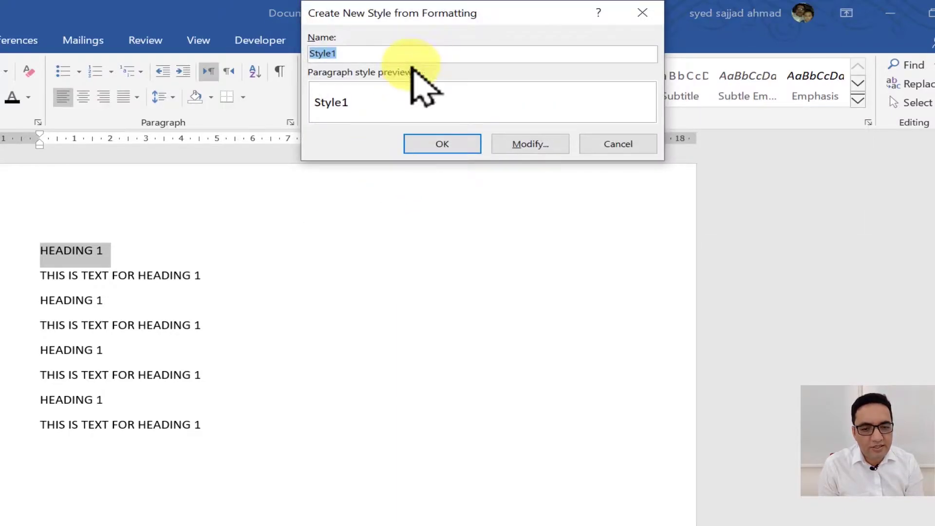
left_click_drag(408, 12, 509, 167)
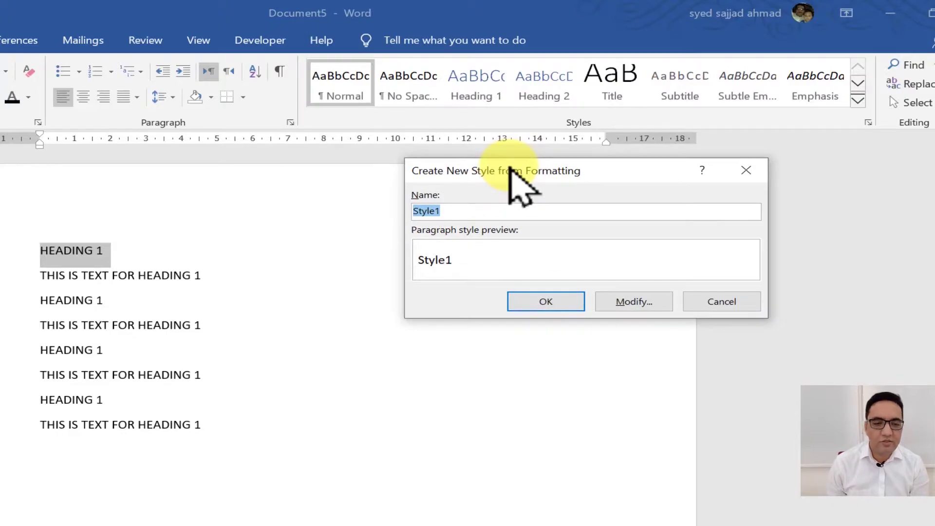
type("NEW")
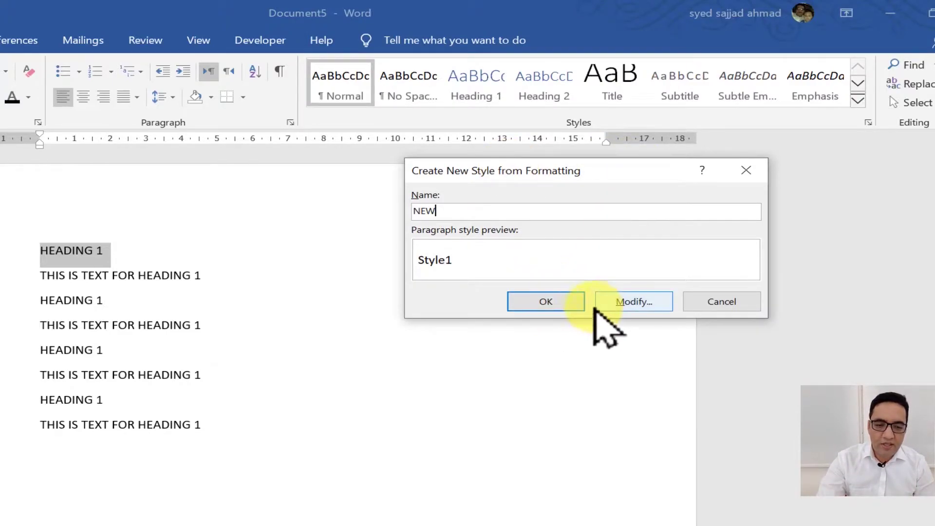
left_click(574, 303)
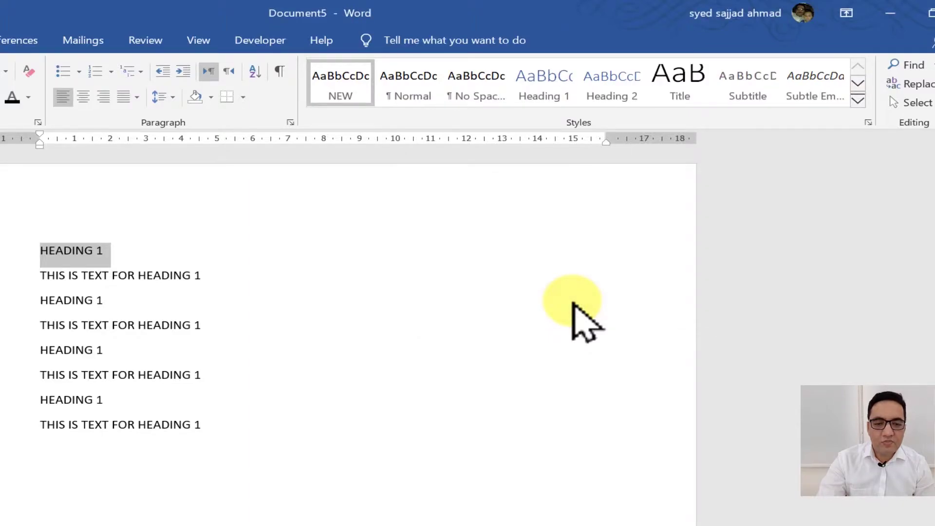
- Open the NEW style for modification and set its font to Showcard Gothic
right_click(348, 90)
left_click(364, 122)
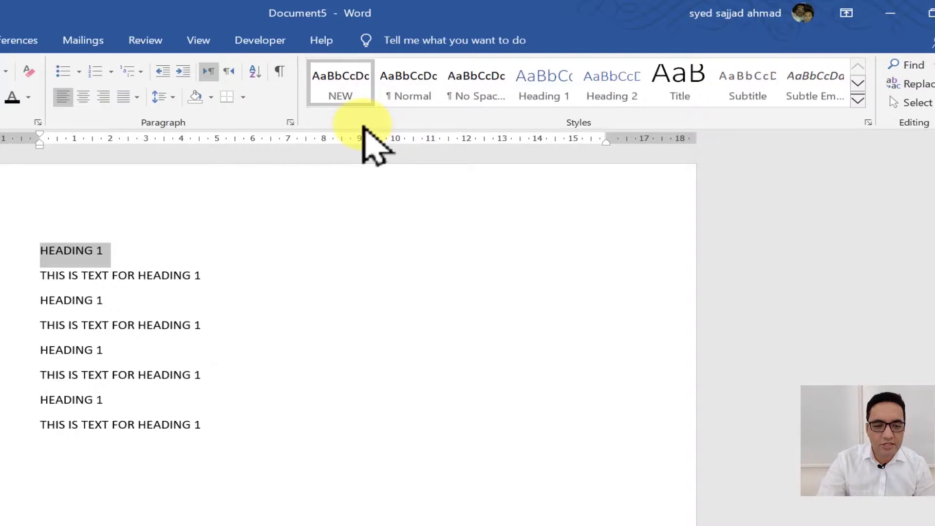
left_click(663, 213)
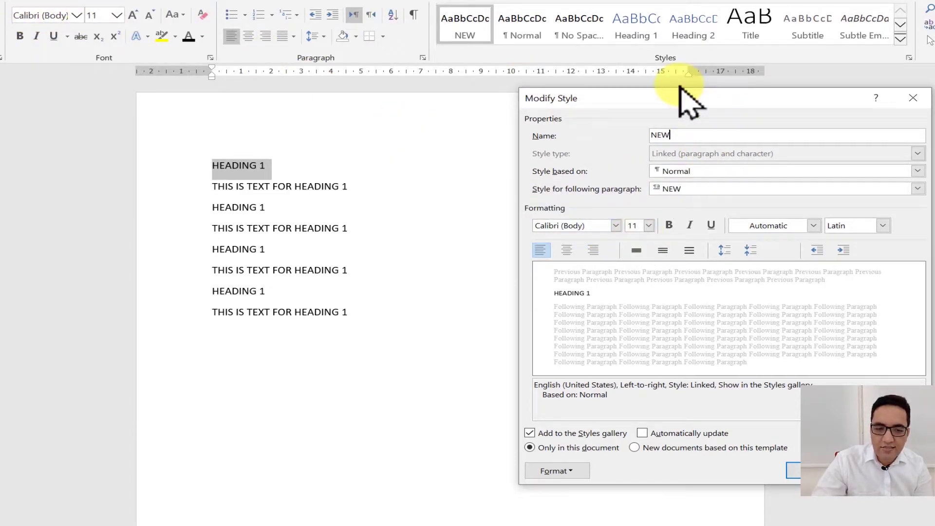
left_click_drag(679, 98, 71, 56)
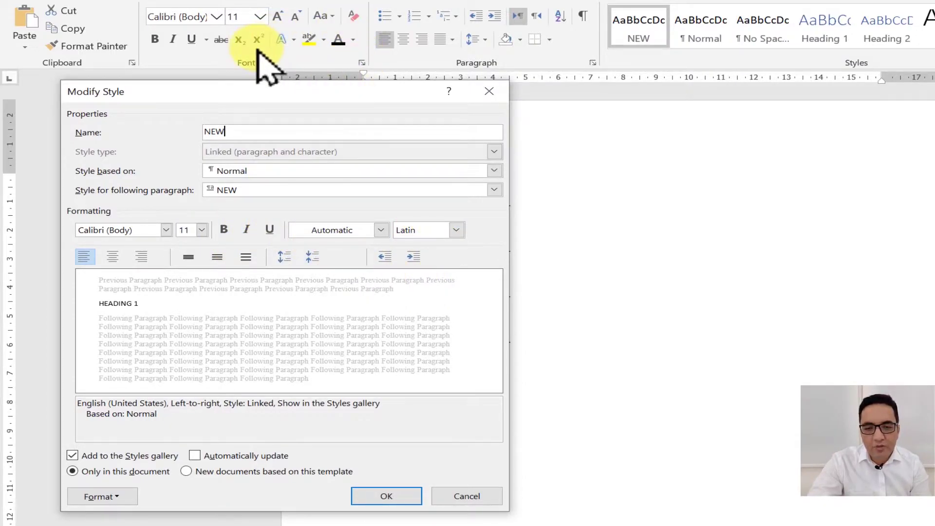
left_click_drag(325, 95, 788, 108)
left_click(635, 243)
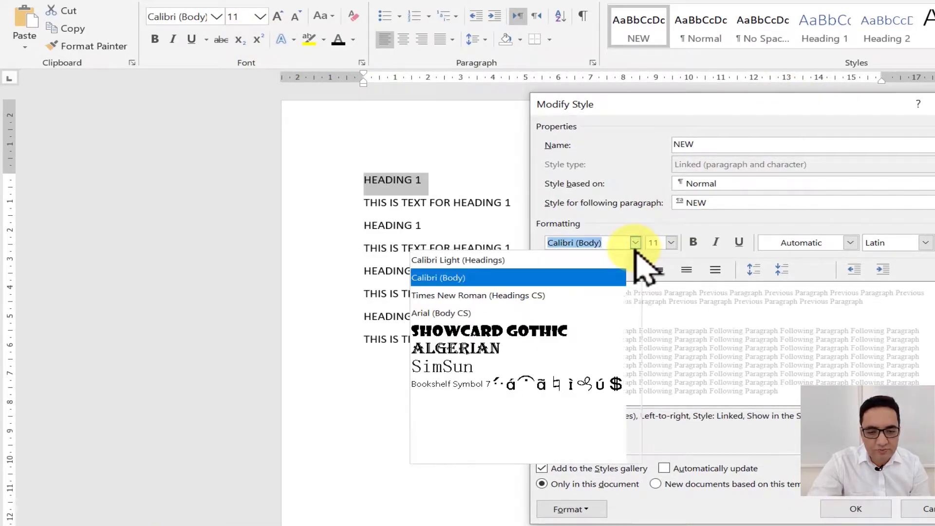
left_click(536, 331)
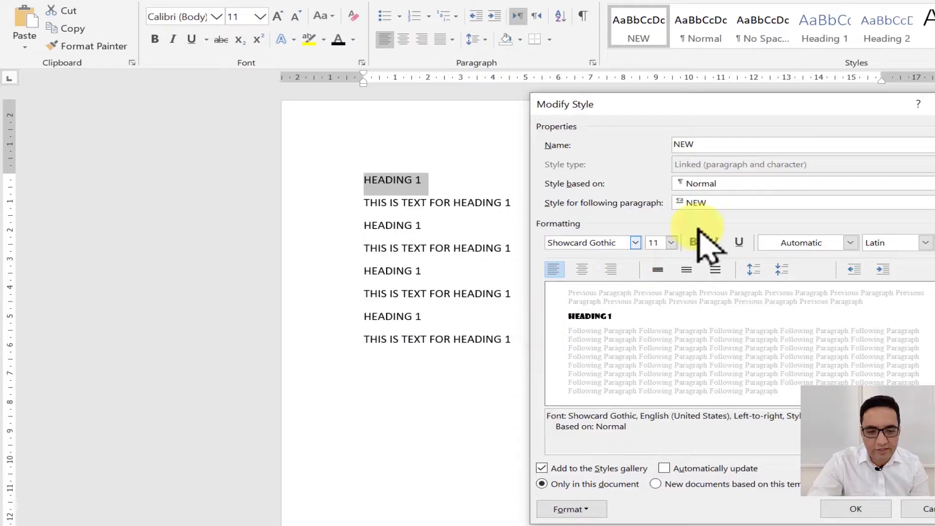
- Set the NEW style's font size to 20 and its font color to a light orange Accent 2 shade, and save the style
left_click(671, 243)
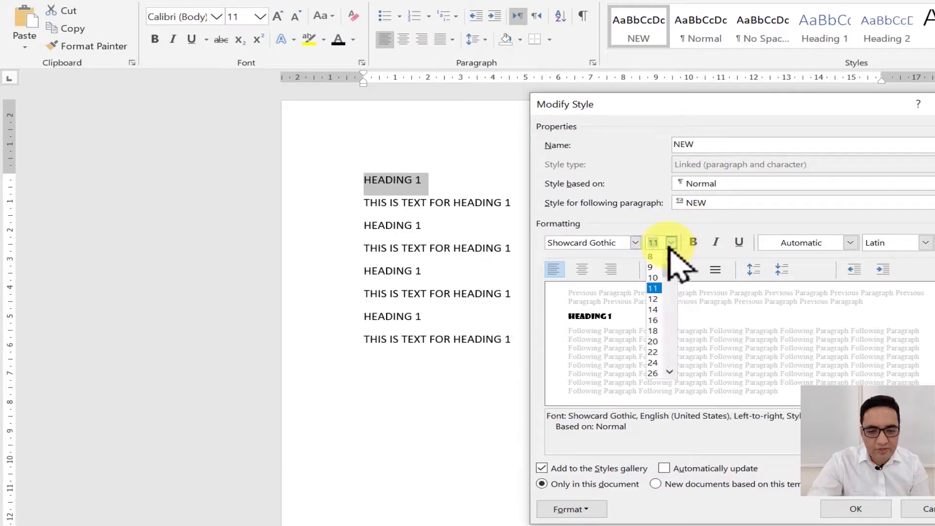
left_click(655, 339)
left_click(850, 242)
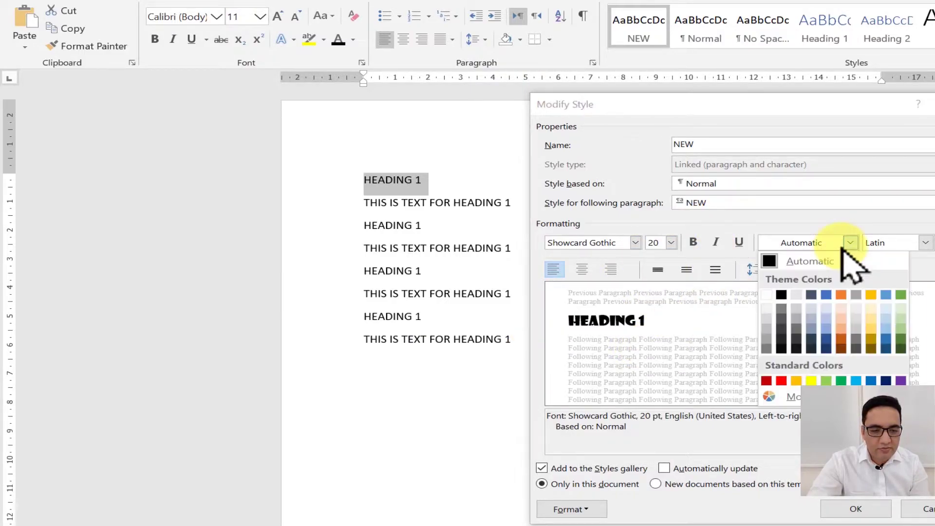
left_click(838, 331)
left_click(862, 515)
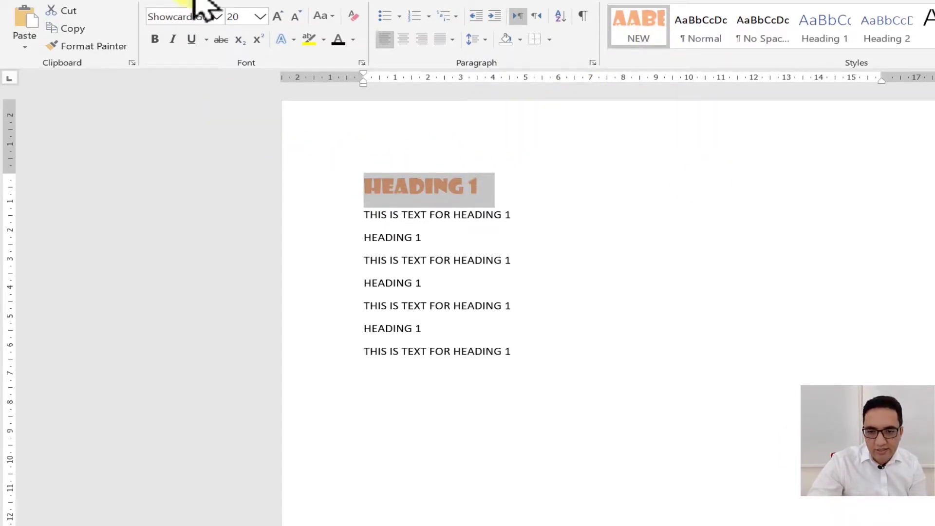
- Apply the NEW style to the third heading line
double_click(409, 240)
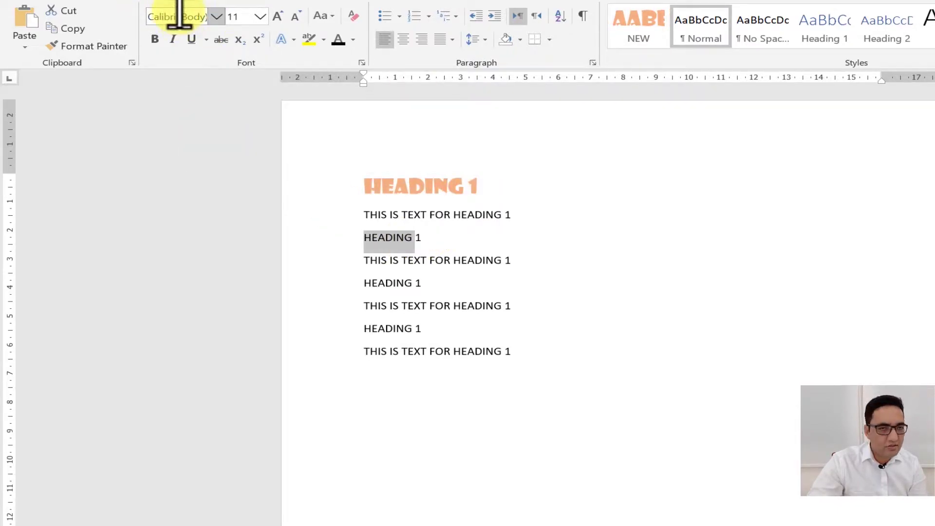
double_click(415, 190)
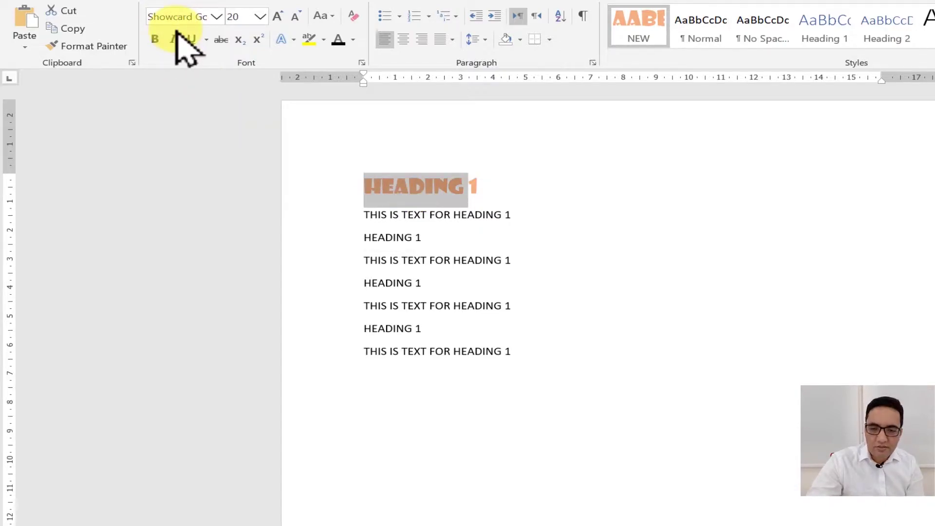
left_click(470, 240)
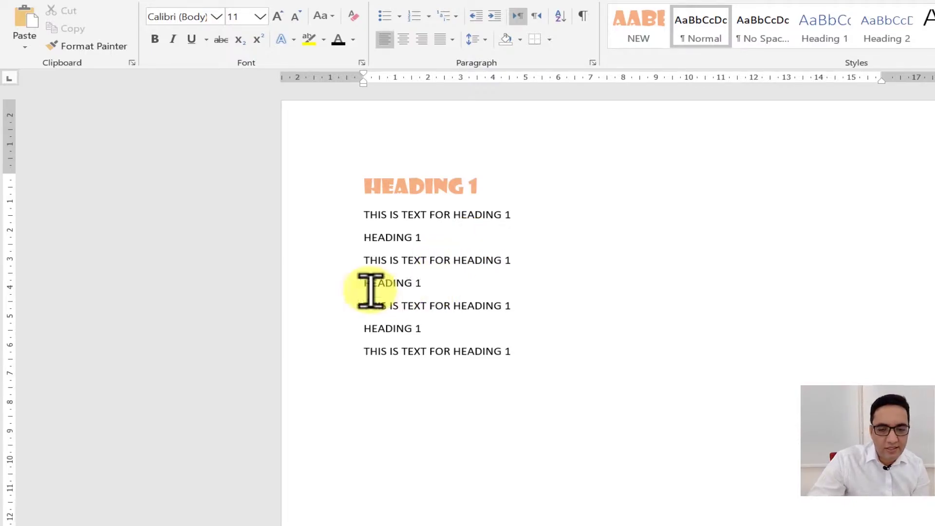
left_click(344, 287)
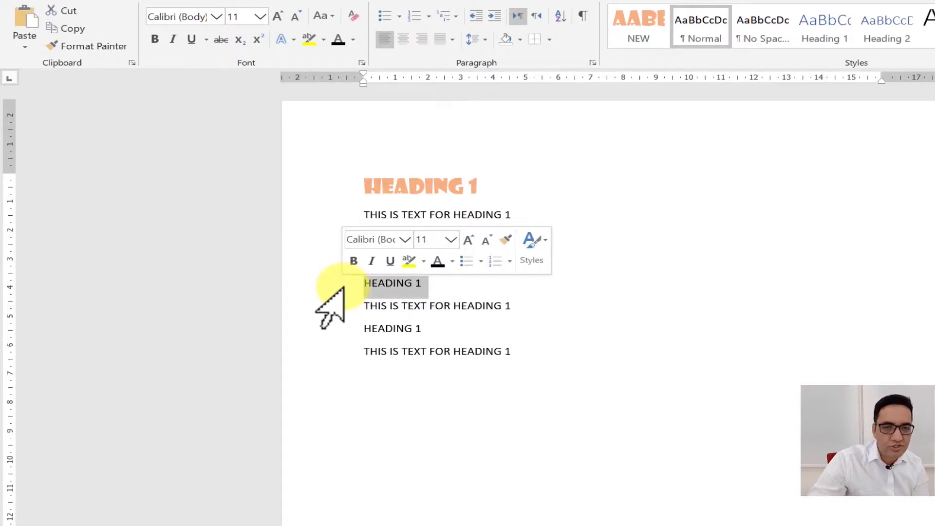
left_click(652, 28)
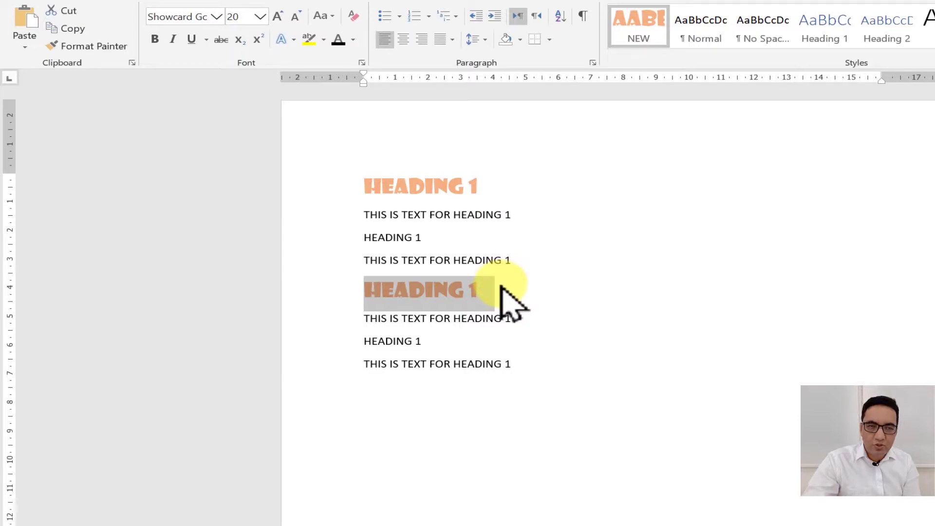
left_click(497, 299)
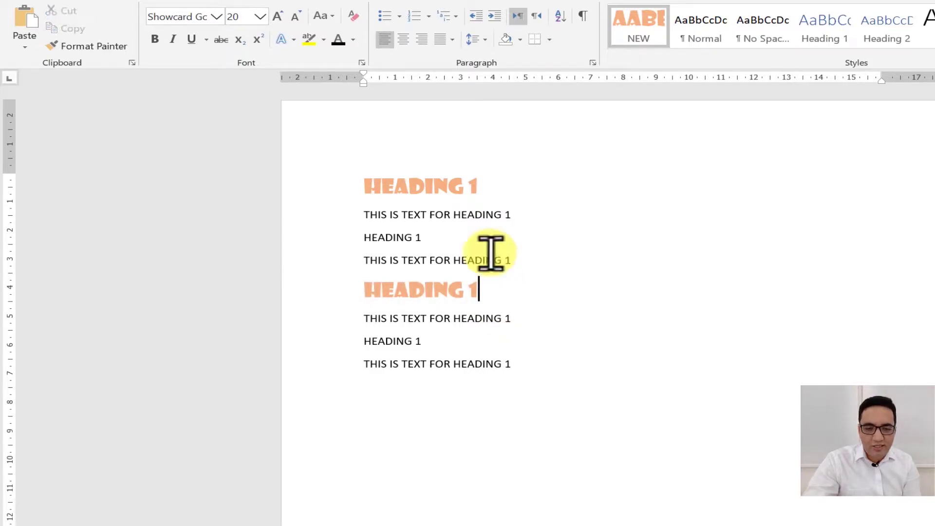
- Open the NEW style for modification and set its font color to green, Accent 6
double_click(445, 184)
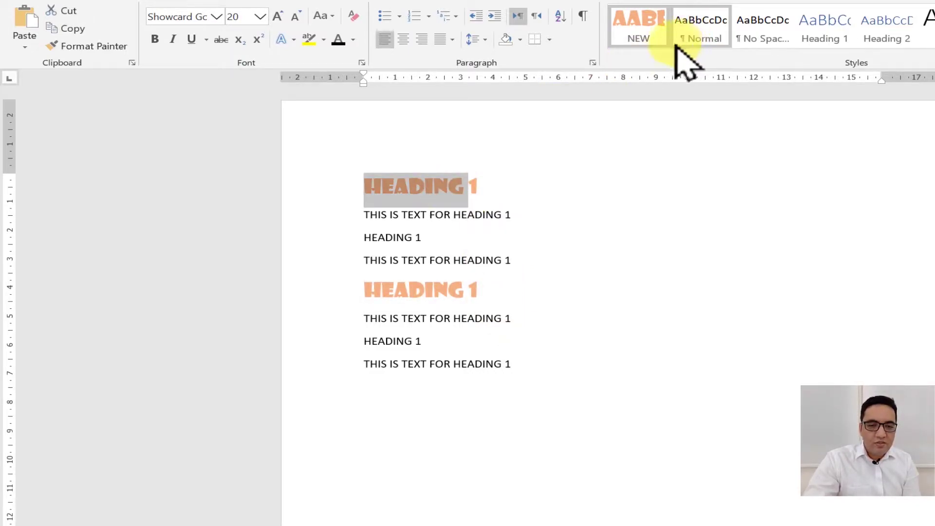
right_click(639, 37)
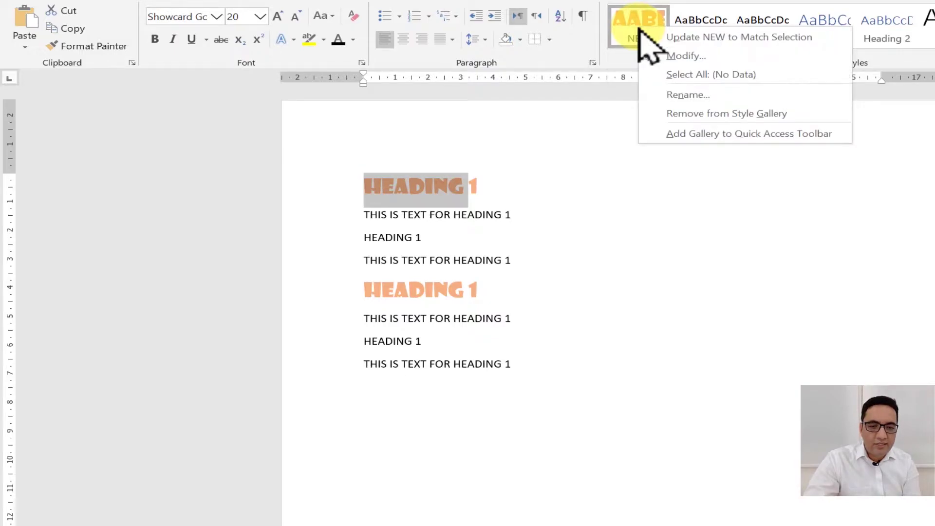
left_click(653, 54)
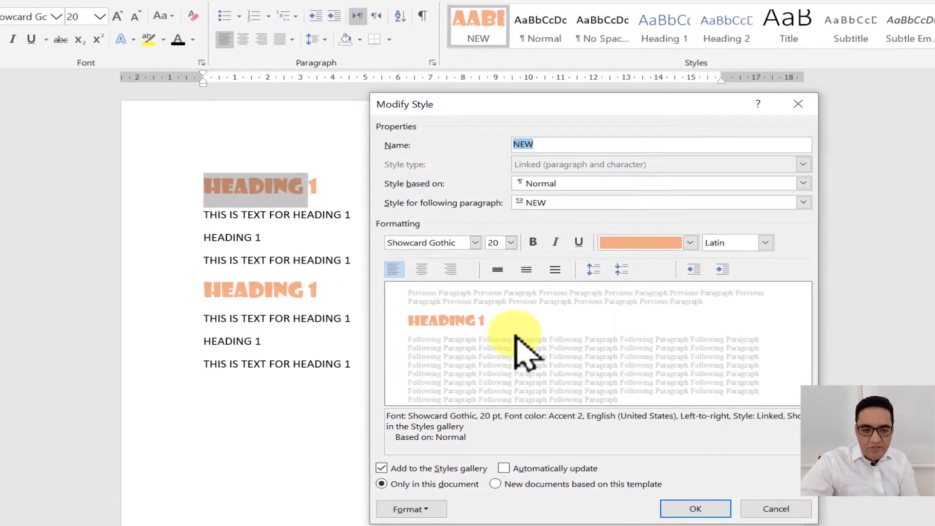
left_click(651, 243)
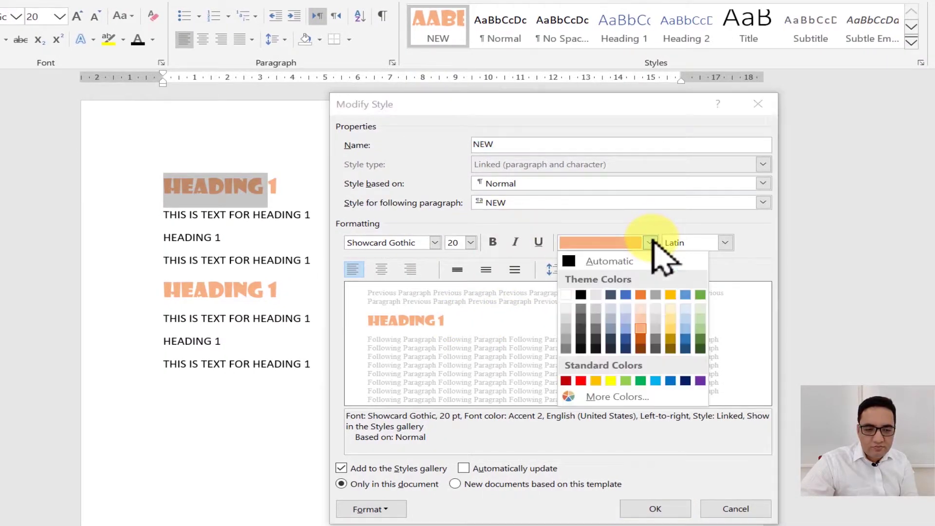
left_click(701, 295)
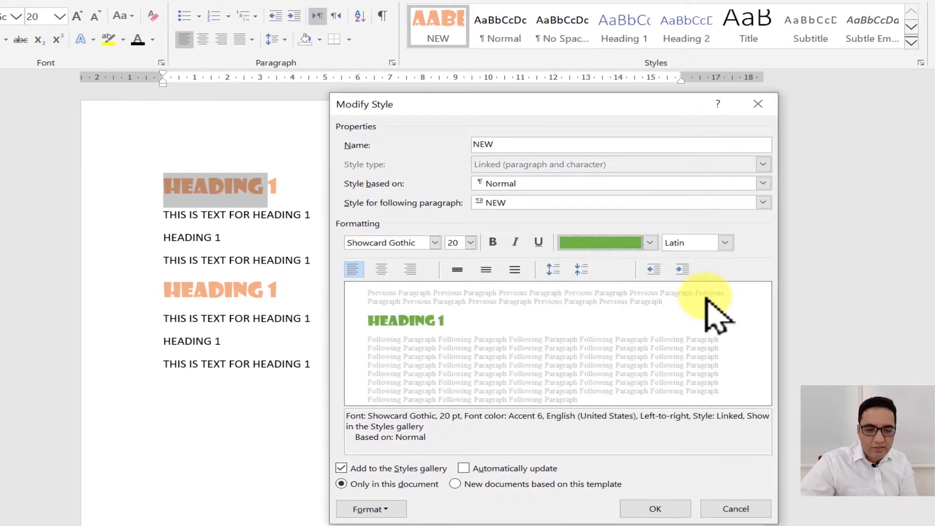
- Try Algerian as the NEW style's font, add bold and italic, and save the style with Showcard Gothic
left_click(435, 242)
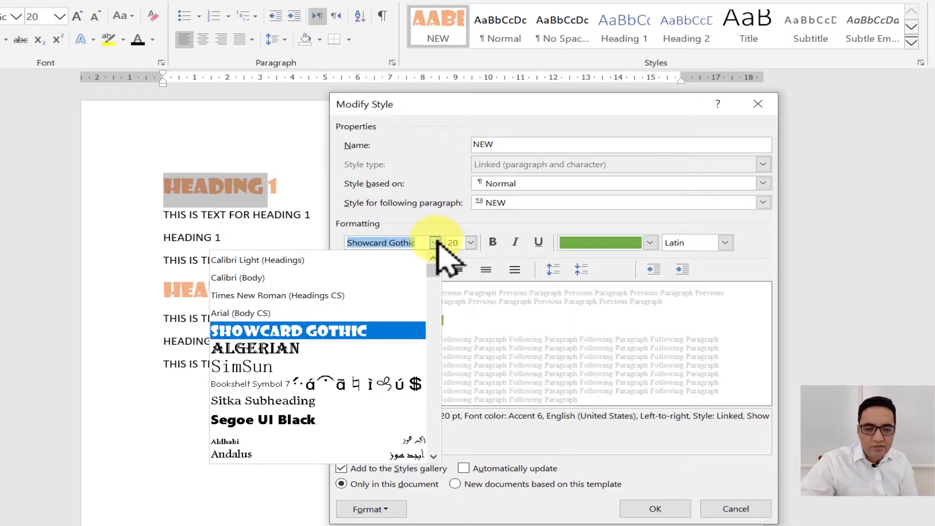
left_click(307, 344)
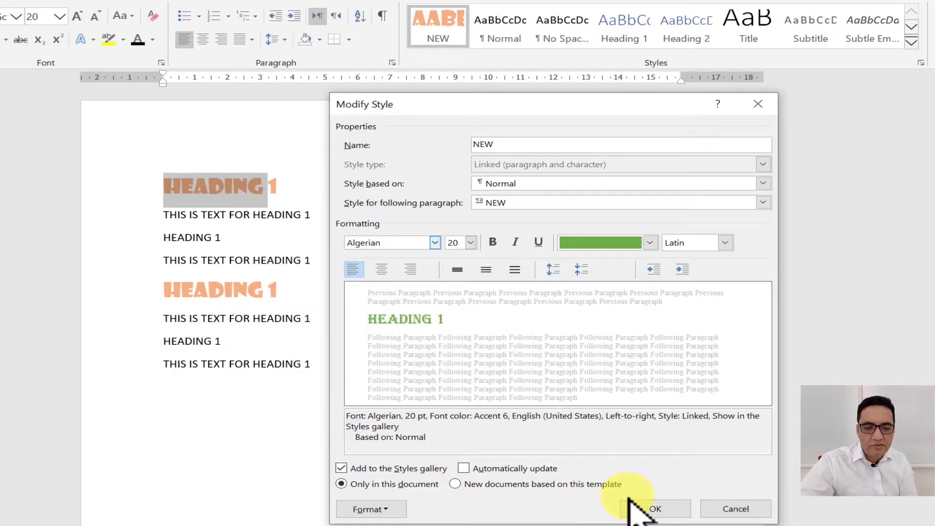
left_click(493, 242)
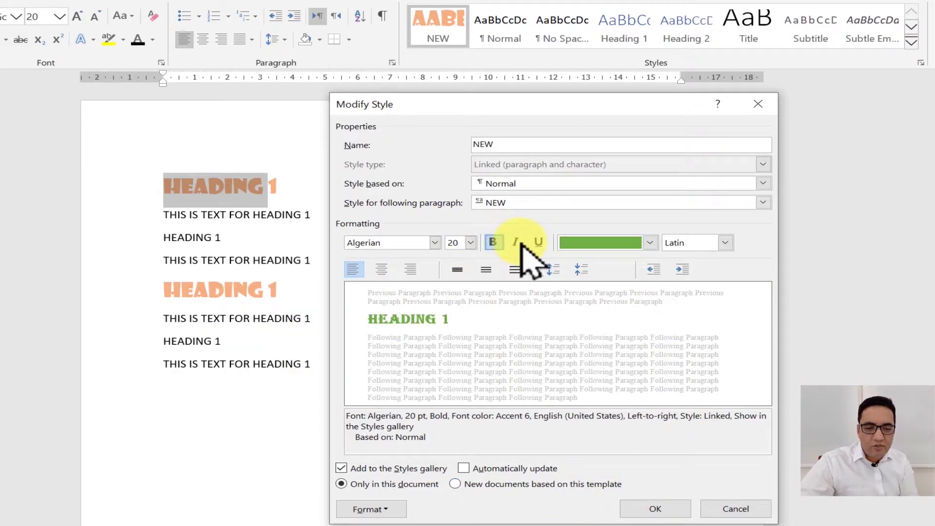
left_click(516, 242)
left_click(435, 242)
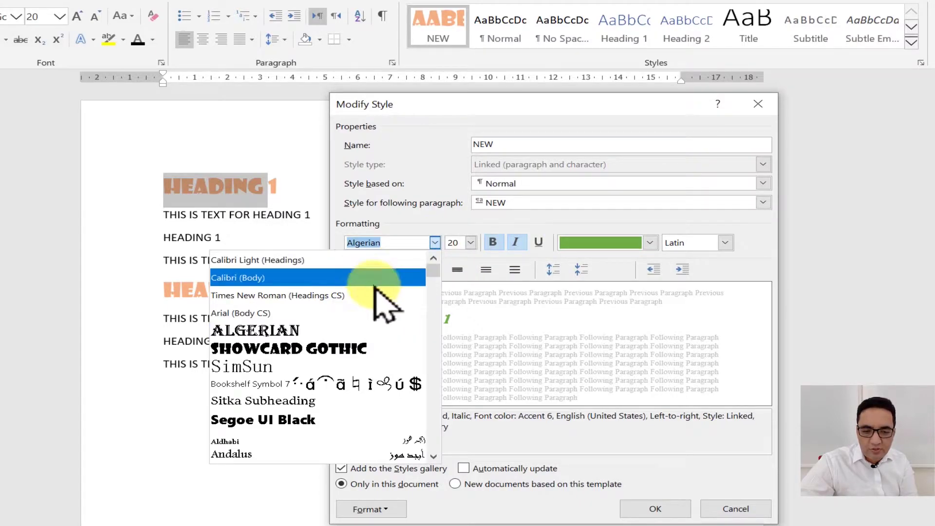
left_click(335, 347)
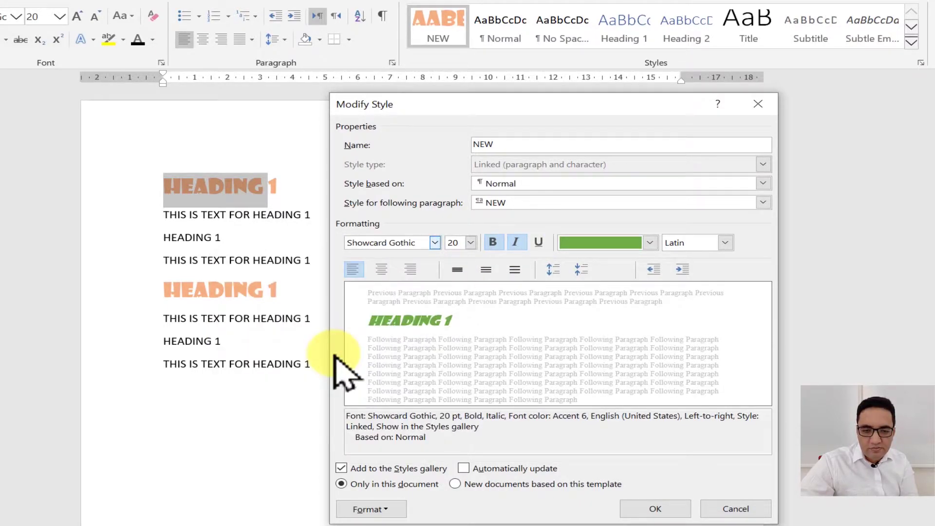
left_click(655, 509)
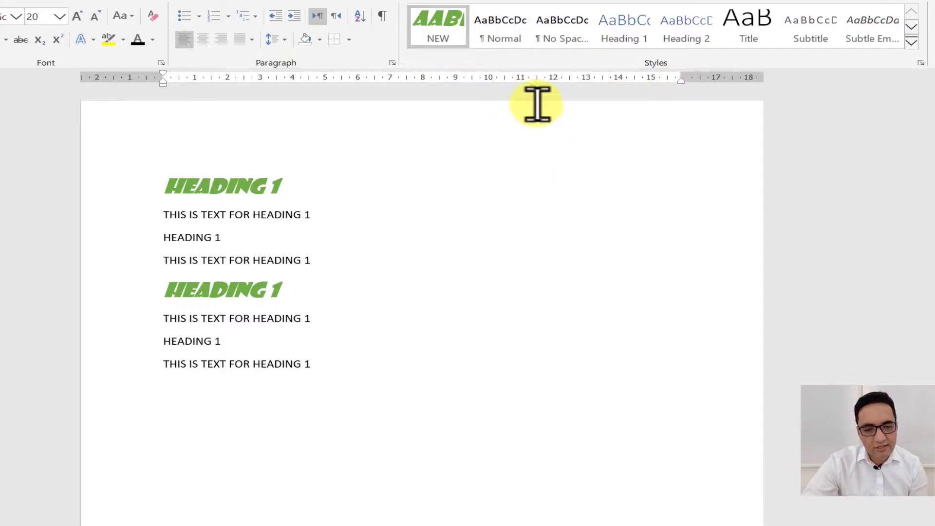
- Modify the NEW style to align its paragraphs to the right
right_click(433, 34)
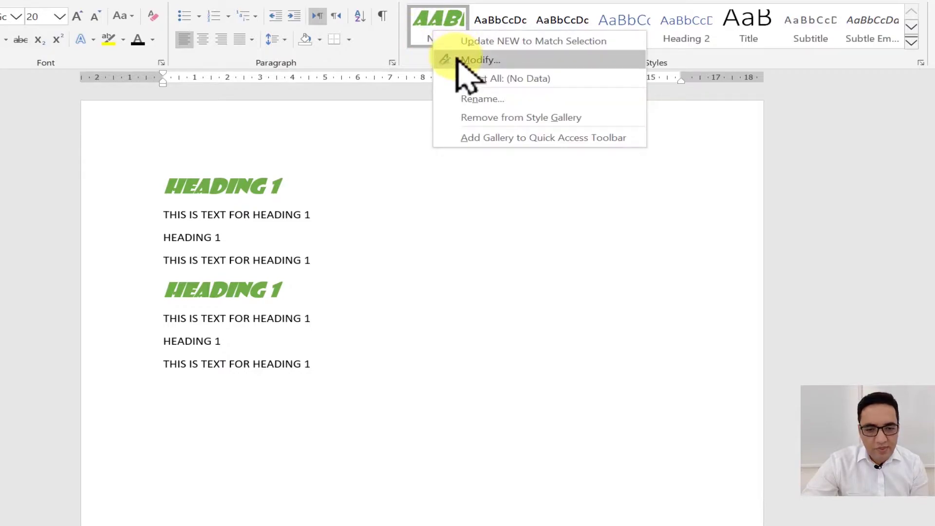
left_click(457, 58)
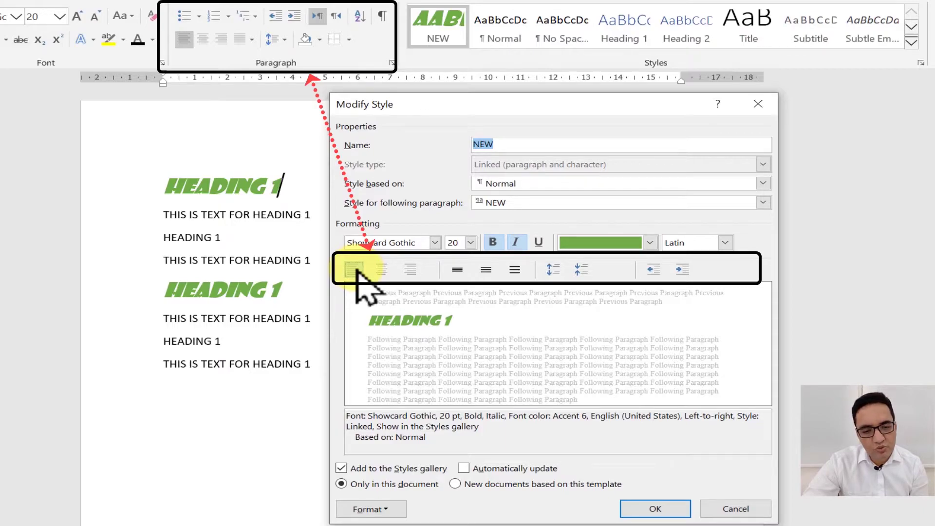
left_click(410, 270)
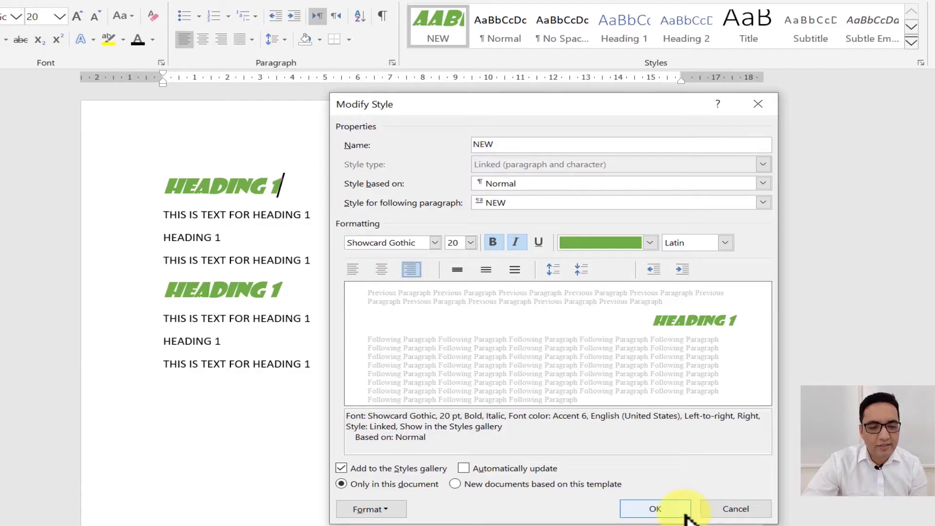
left_click(655, 509)
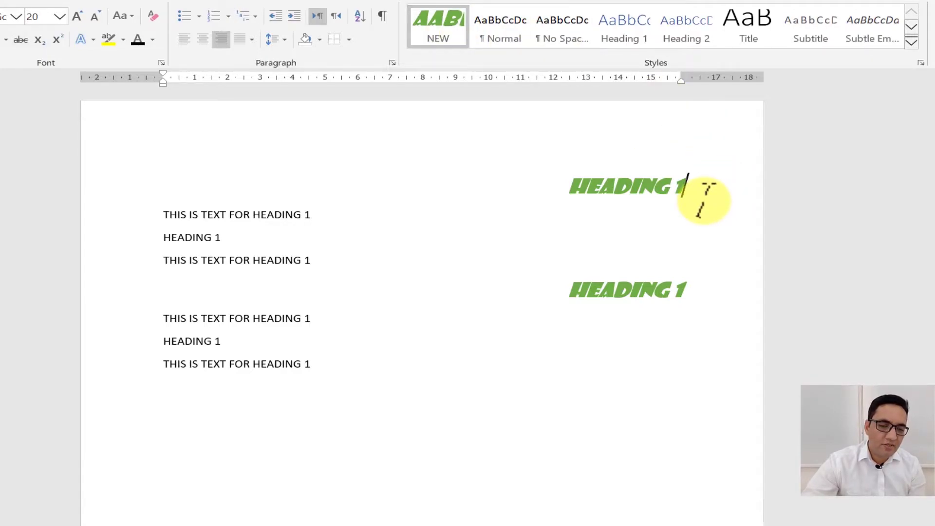
- Apply the NEW style to the last line, THIS IS TEXT FOR HEADING 1
double_click(221, 365)
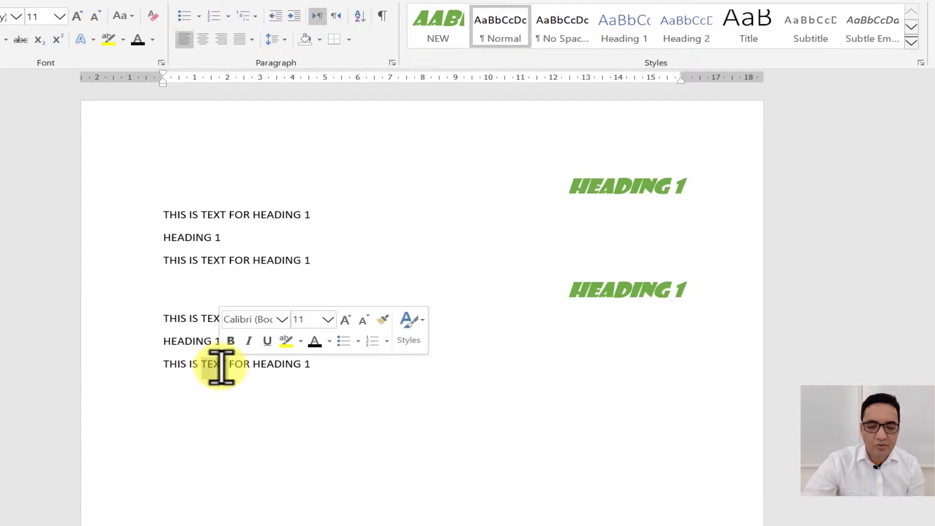
left_click(311, 365)
left_click(148, 364, "shift")
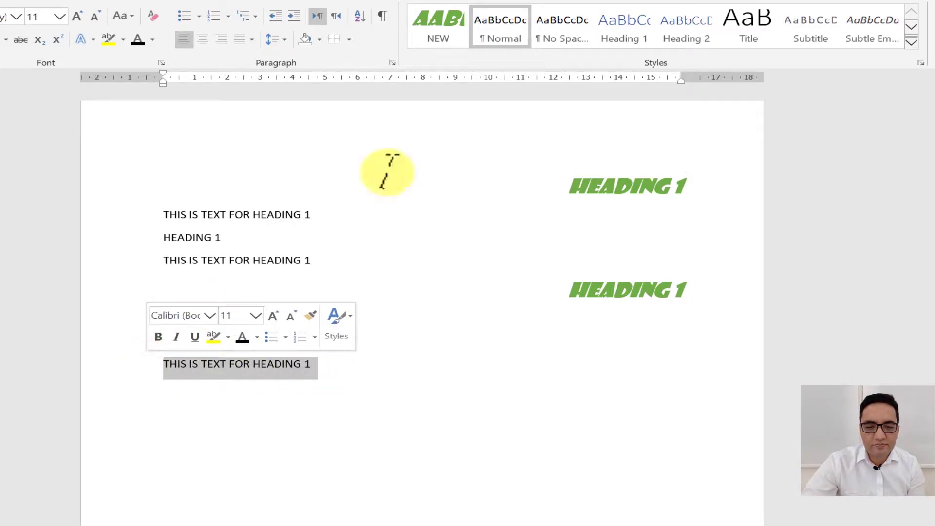
left_click(428, 32)
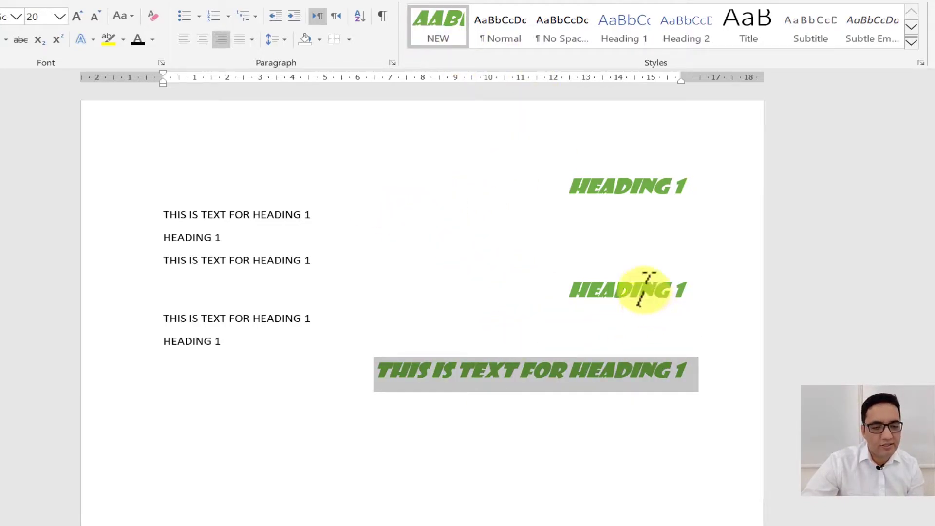
right_click(442, 31)
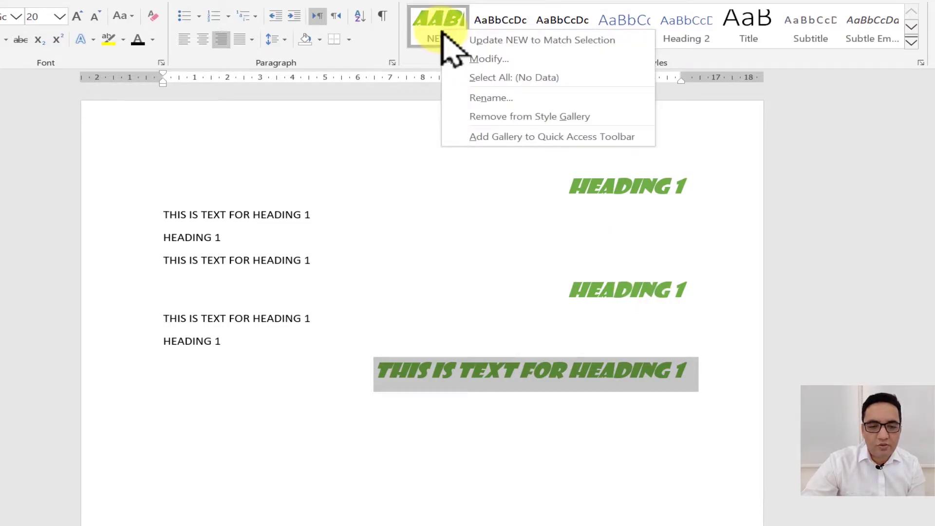
left_click(470, 58)
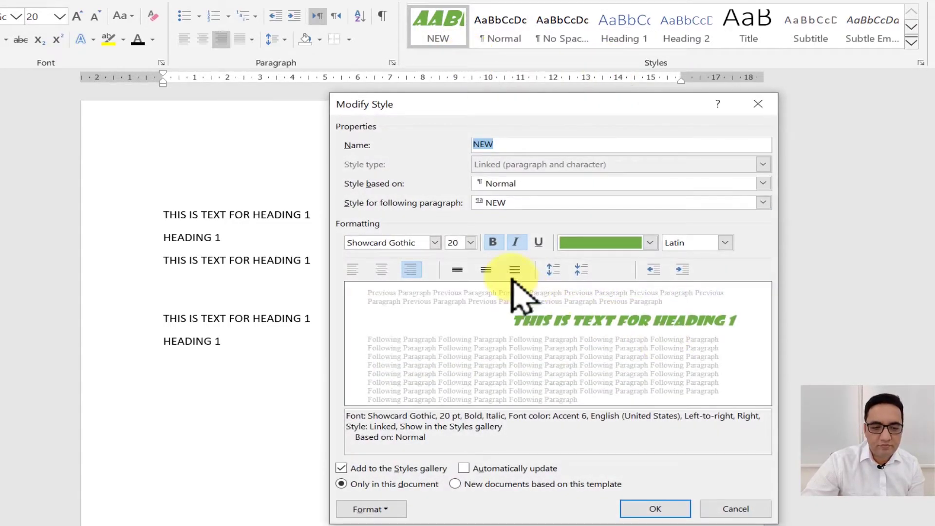
left_click(351, 275)
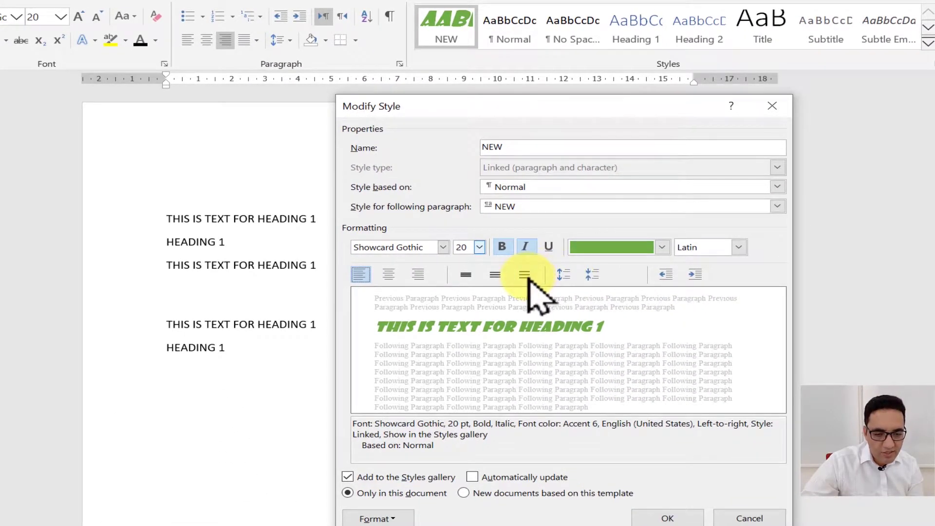
left_click(471, 277)
left_click(744, 518)
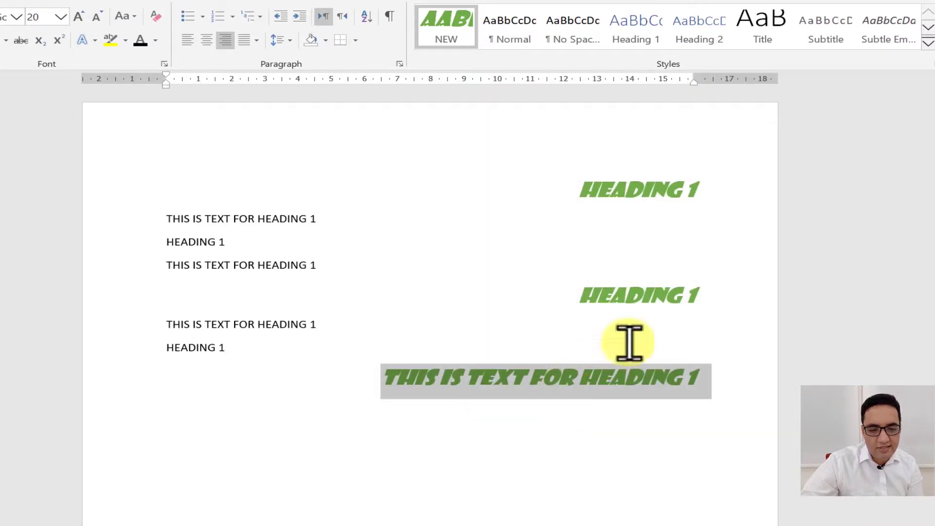
- Extend the last line with filler text beginning "ASD FA SDF AS DF" until the paragraph spans three lines
left_click(724, 378)
type("ASD FA SDF")
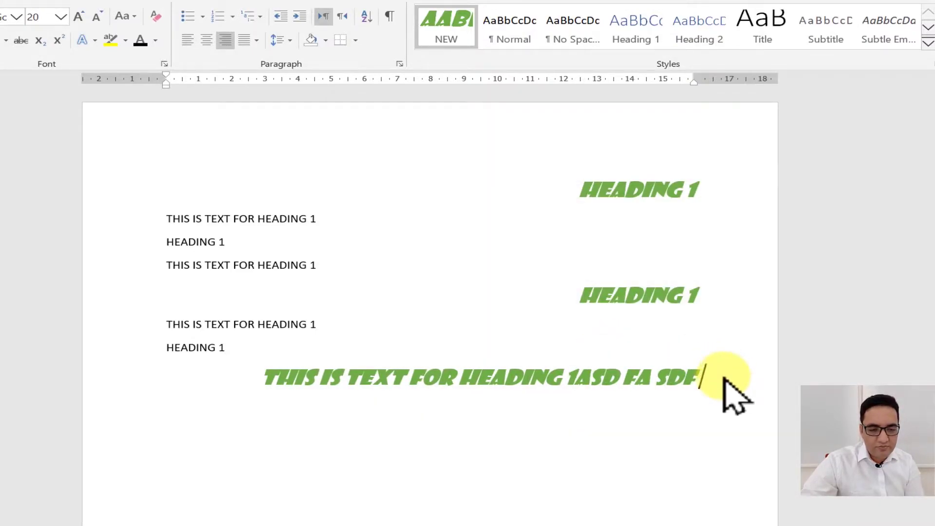
type(" AS DF ASD F ASD FA SD FA SD FA SDF A SDF")
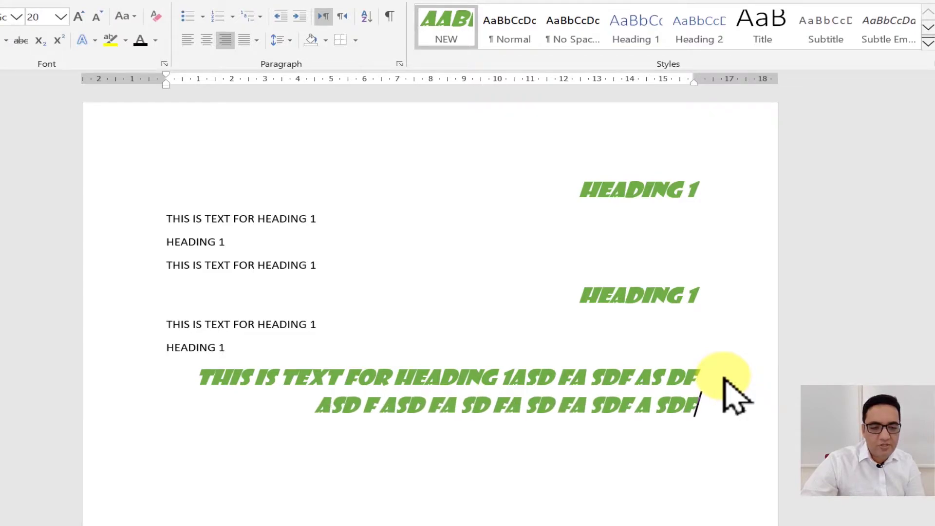
type(" AS DF AS DF AS DFA SDF AS F")
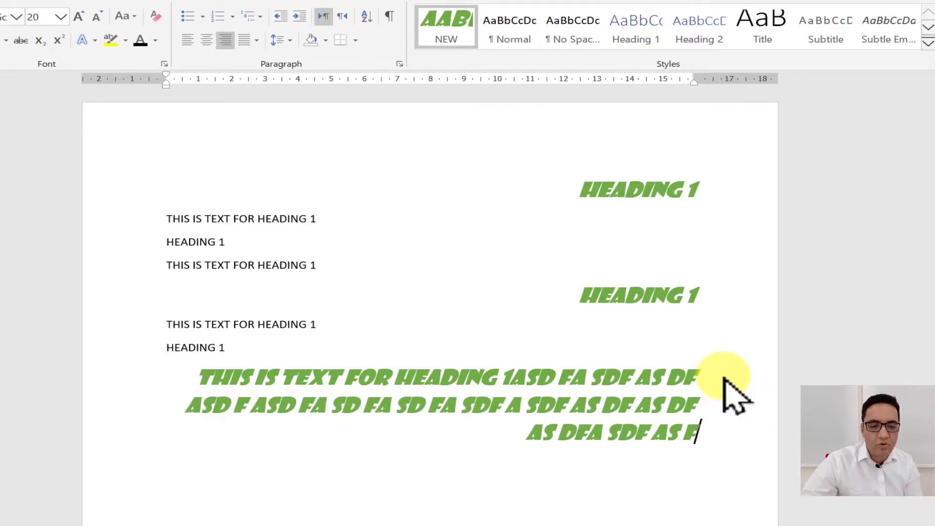
- Modify the NEW style's line spacing, trying single and 1.5 lines before saving it with double spacing
right_click(449, 33)
left_click(469, 64)
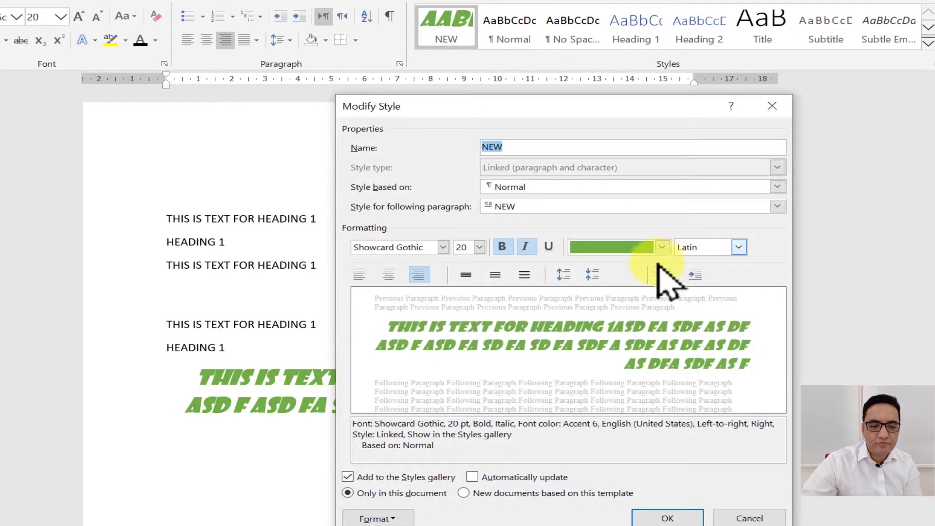
left_click(466, 275)
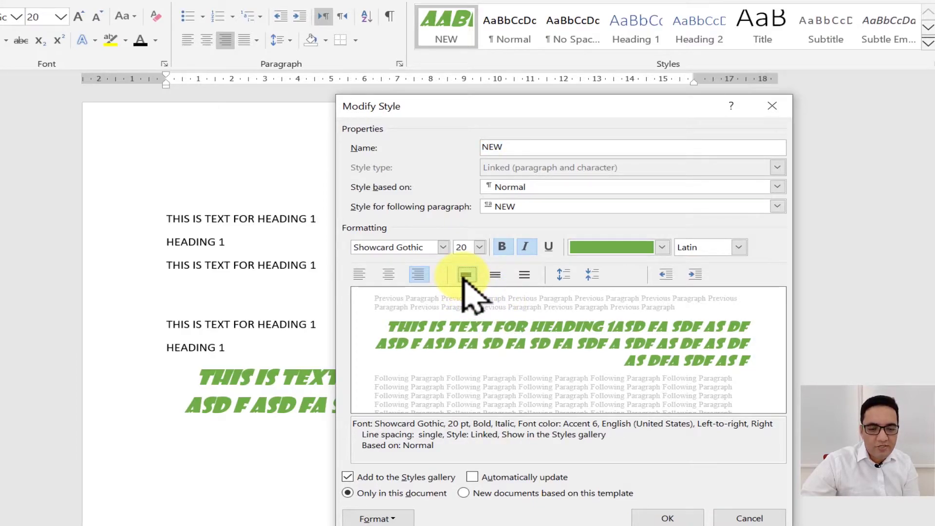
left_click(495, 276)
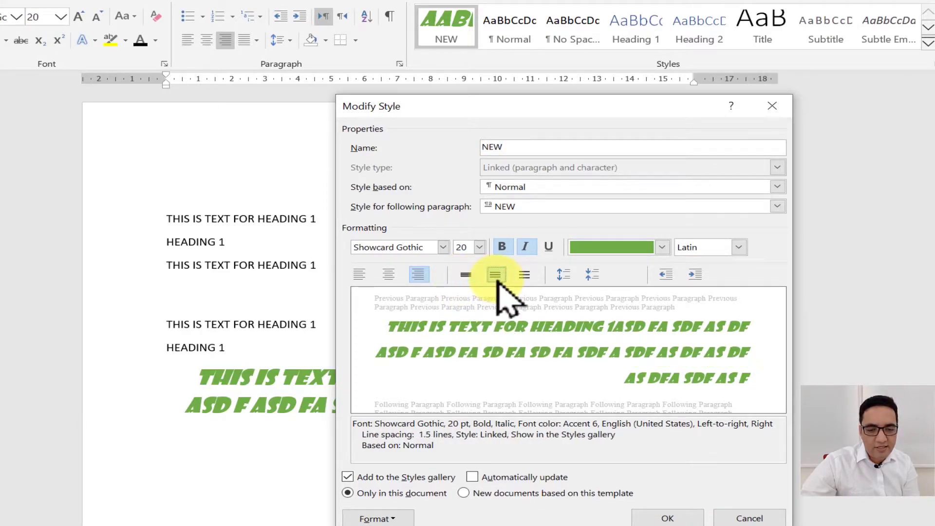
left_click(525, 276)
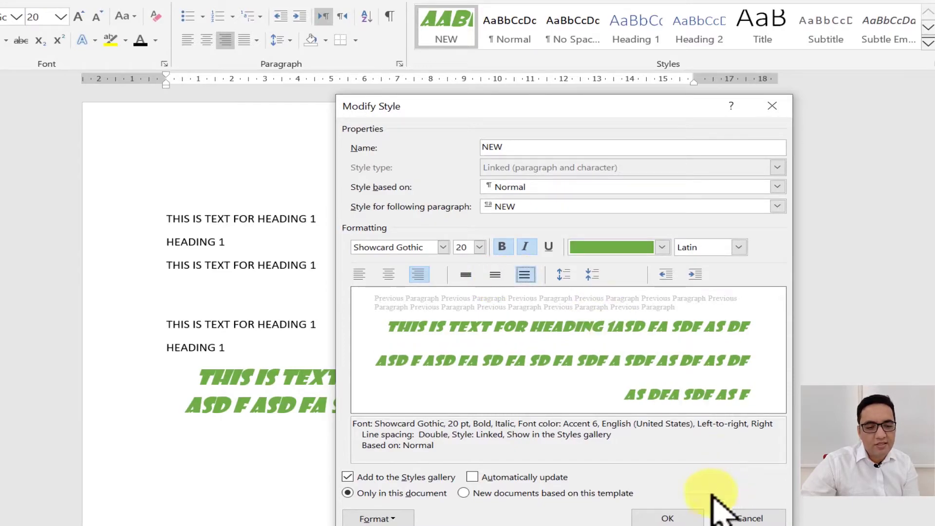
left_click(676, 519)
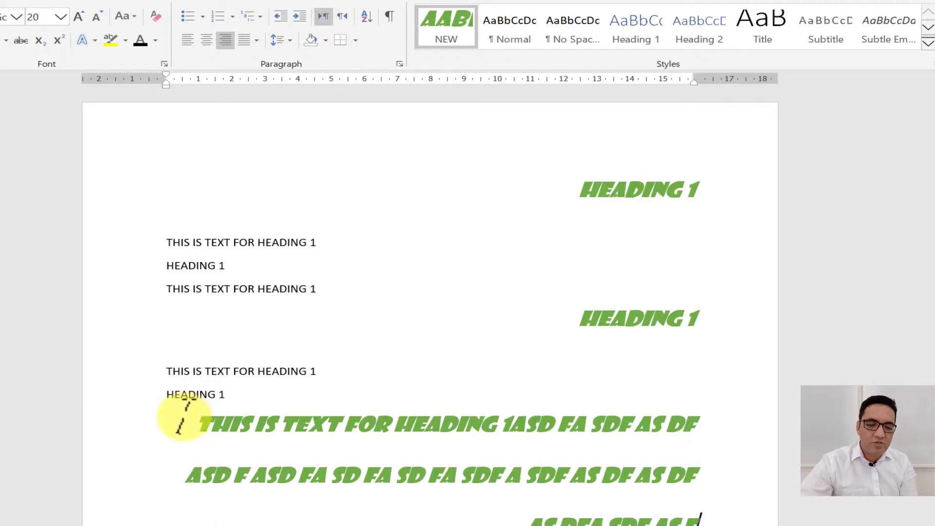
- Modify the NEW style to single line spacing and increase its space before paragraphs to 30 pt
right_click(450, 29)
left_click(478, 58)
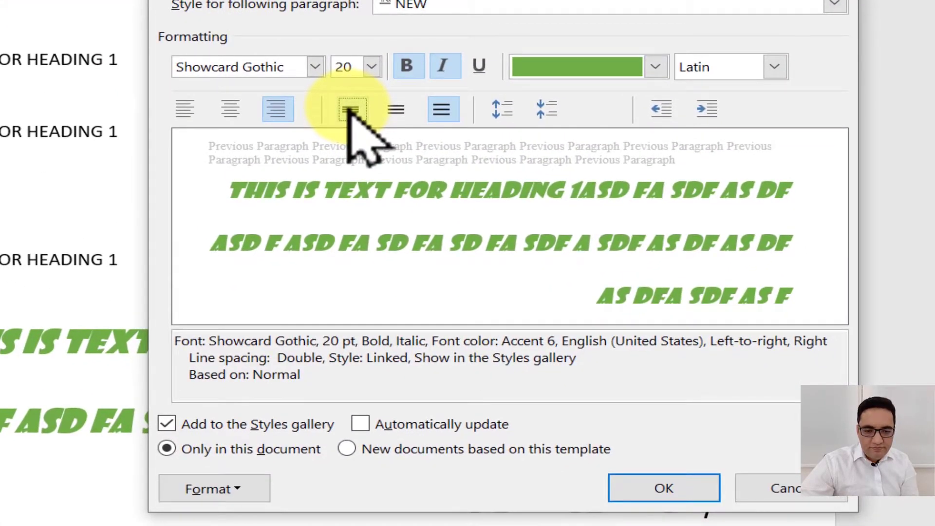
left_click(465, 274)
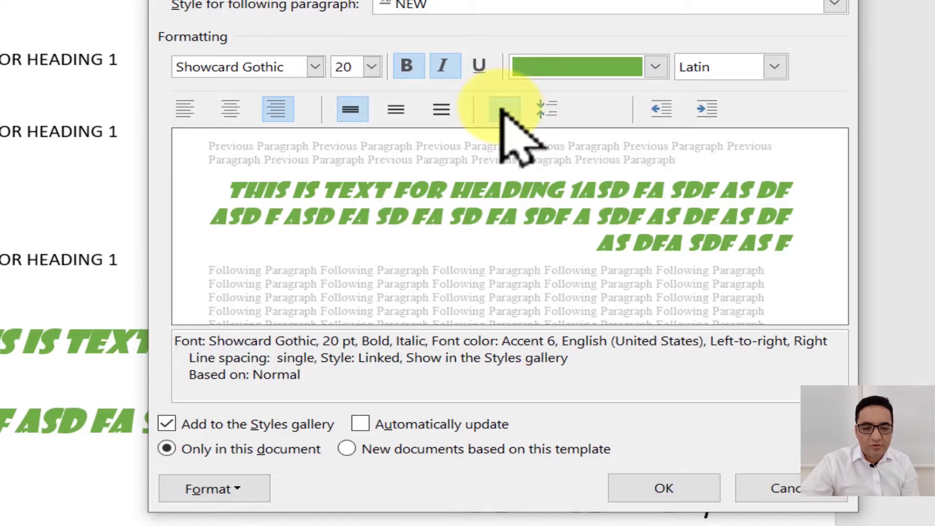
left_click(503, 109)
left_click(501, 108)
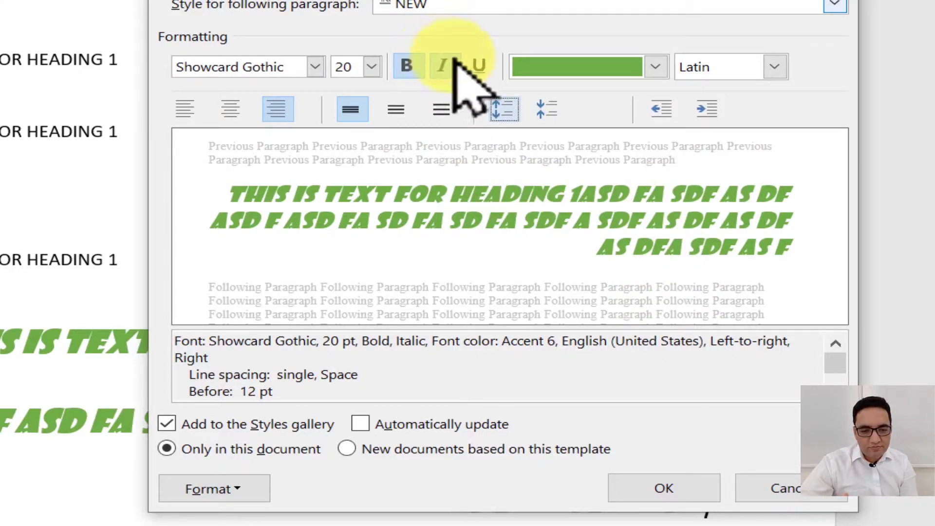
left_click(501, 107)
left_click(502, 108)
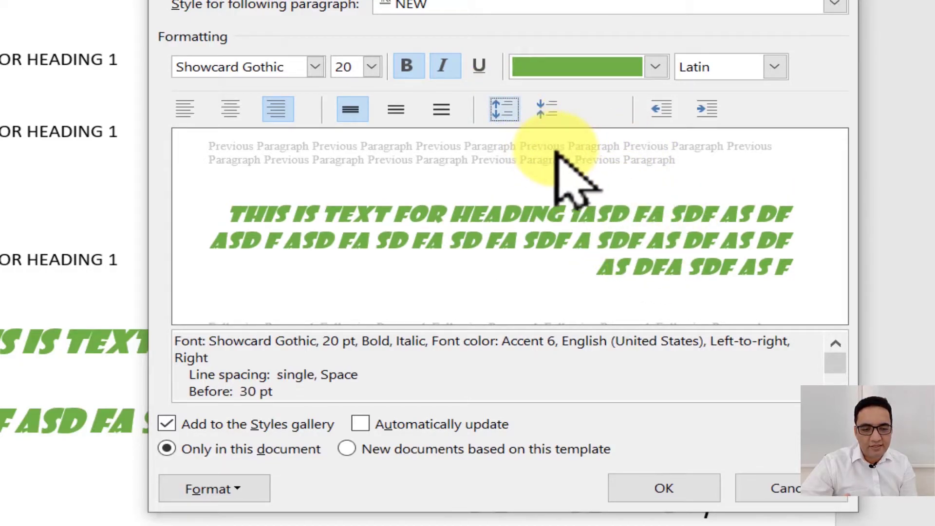
- Decrease the NEW style's paragraph spacing to 0 pt before and 2 pt after
left_click(556, 119)
left_click(556, 118)
left_click(557, 118)
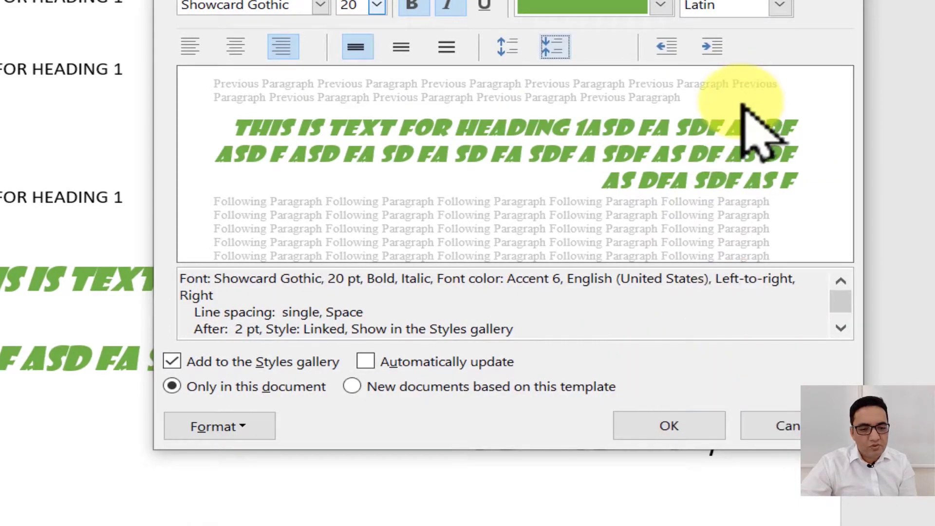
- Increase the NEW style's indent past 5.08 cm, reduce it to 1.27 cm before text, and save the style
left_click(715, 47)
left_click(714, 47)
left_click(715, 47)
left_click(714, 47)
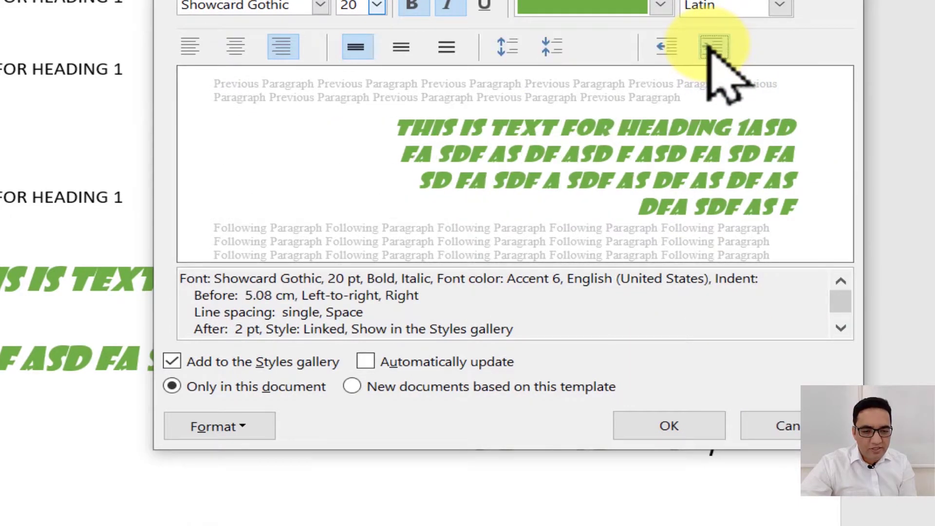
left_click(713, 47)
left_click(668, 47)
left_click(668, 46)
left_click(668, 46)
left_click(668, 46)
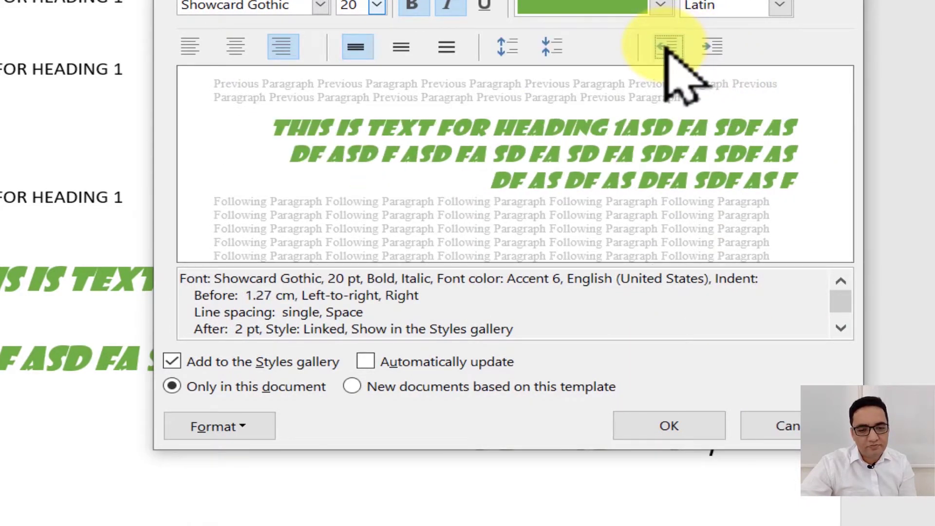
left_click(676, 419)
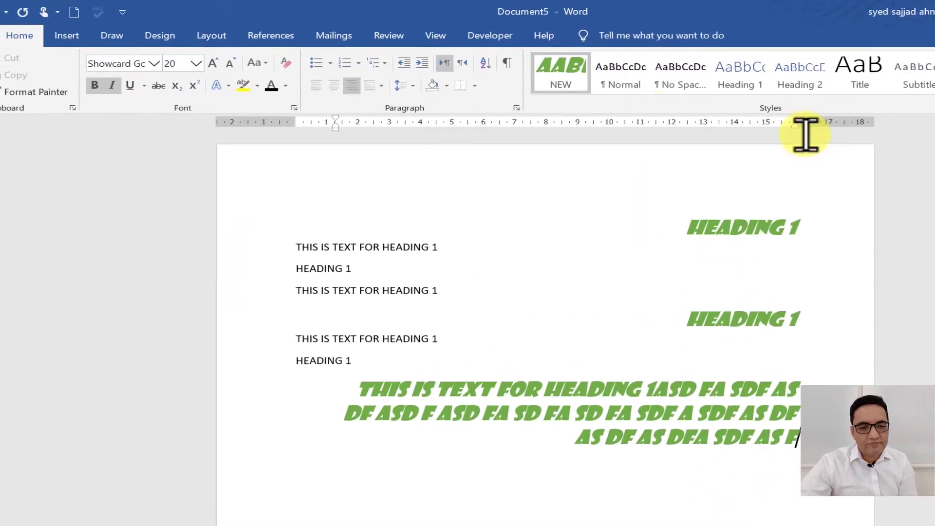
- Set the character scale to 200% in the NEW style's advanced font settings and save the style
right_click(560, 73)
left_click(578, 100)
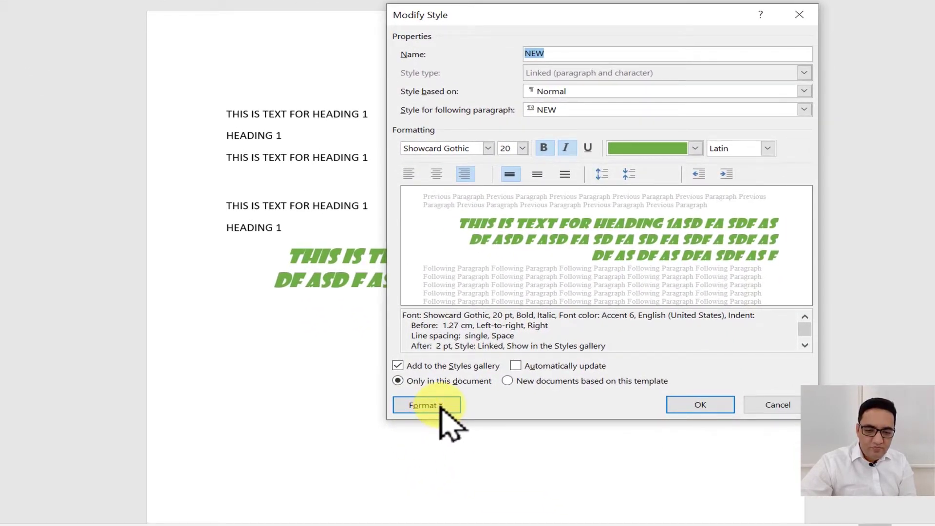
left_click(439, 405)
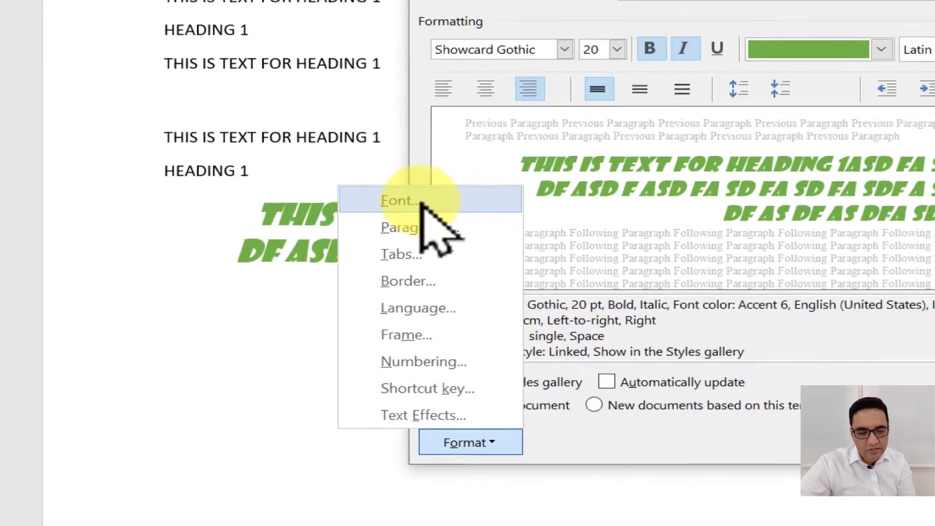
left_click(400, 200)
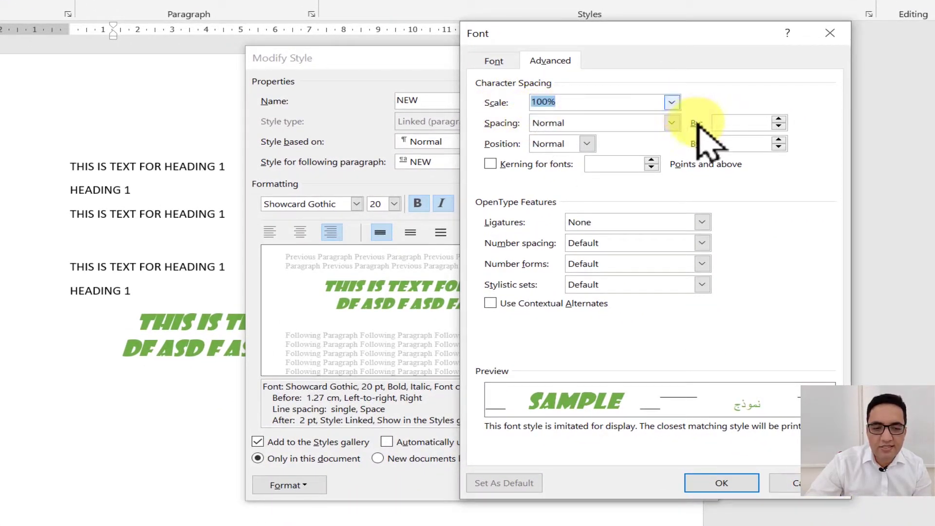
left_click(671, 103)
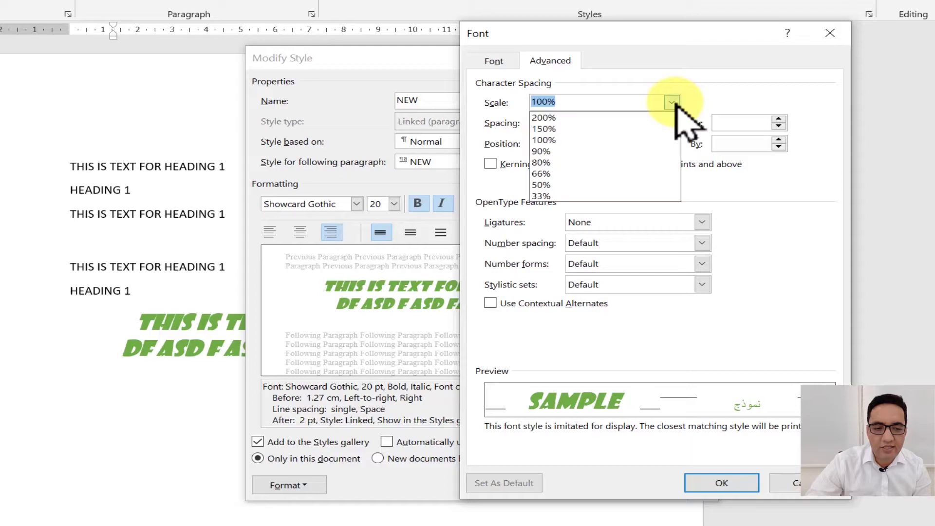
left_click(595, 118)
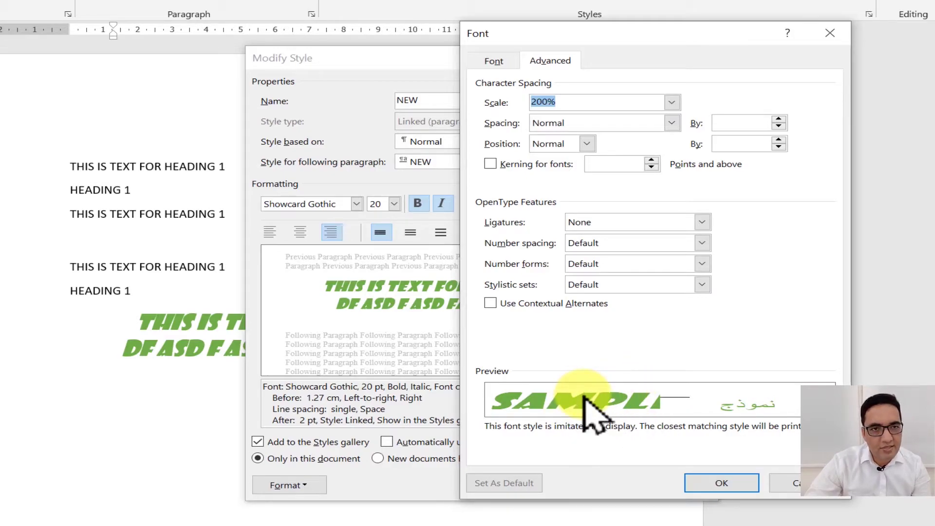
left_click(747, 482)
left_click(592, 484)
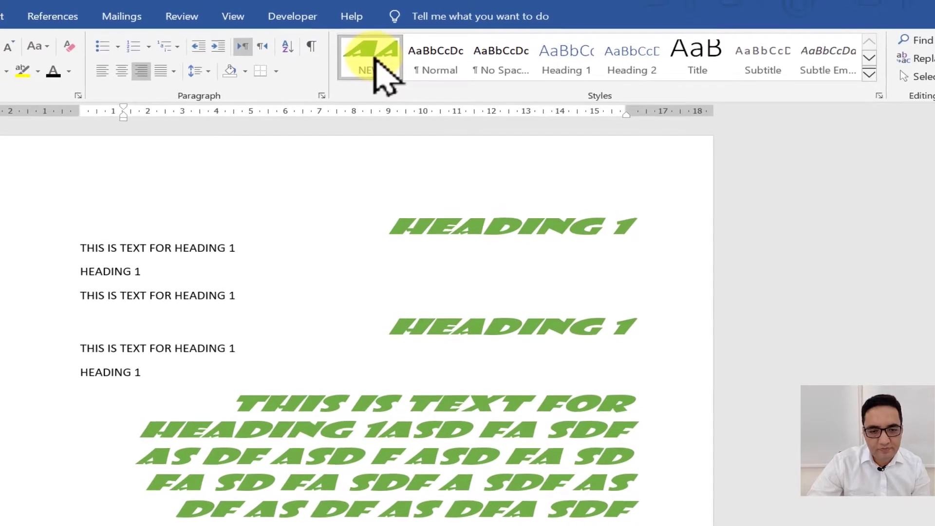
- Try a 100% character scale in the NEW style's font settings, view the character spacing options, and discard the changes
right_click(376, 59)
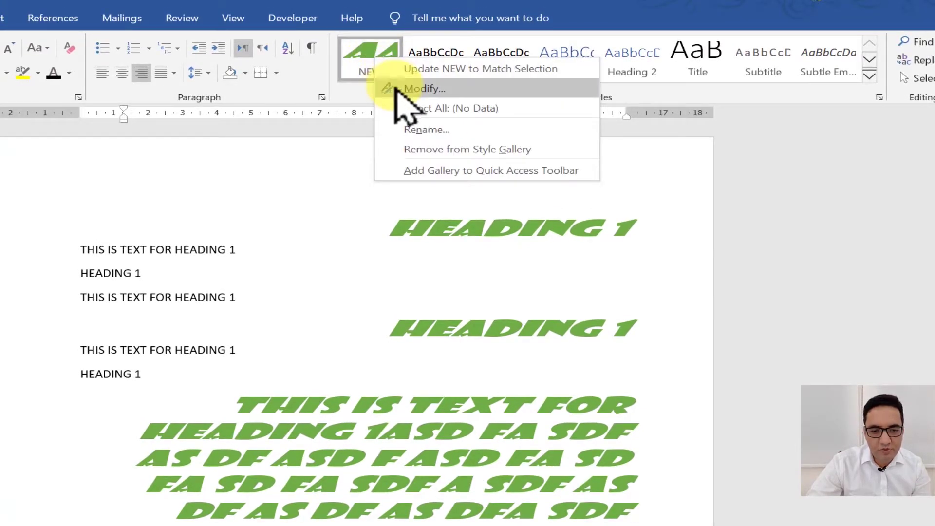
left_click(397, 89)
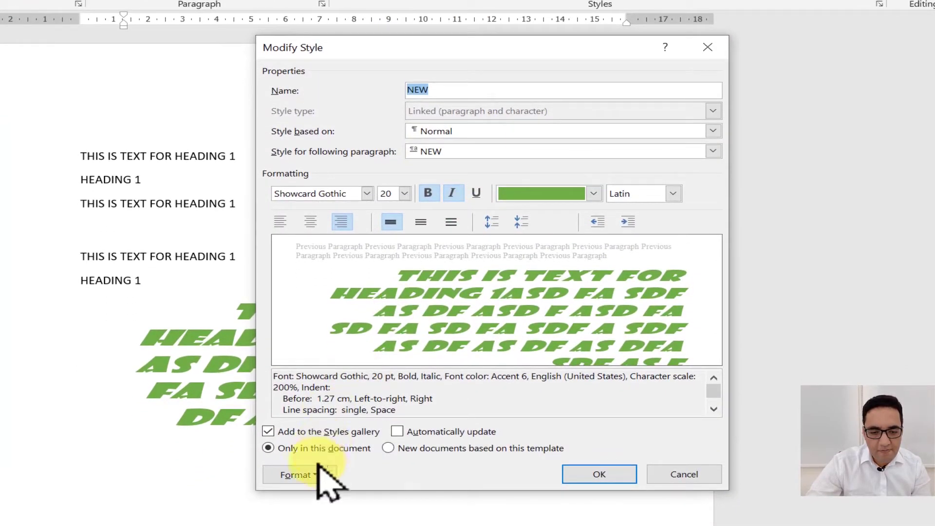
left_click(318, 477)
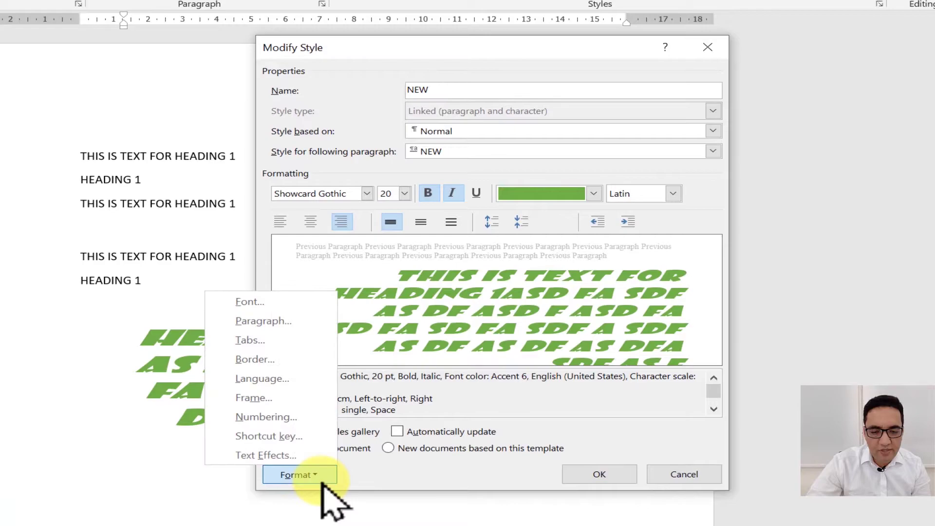
left_click(258, 302)
left_click(681, 92)
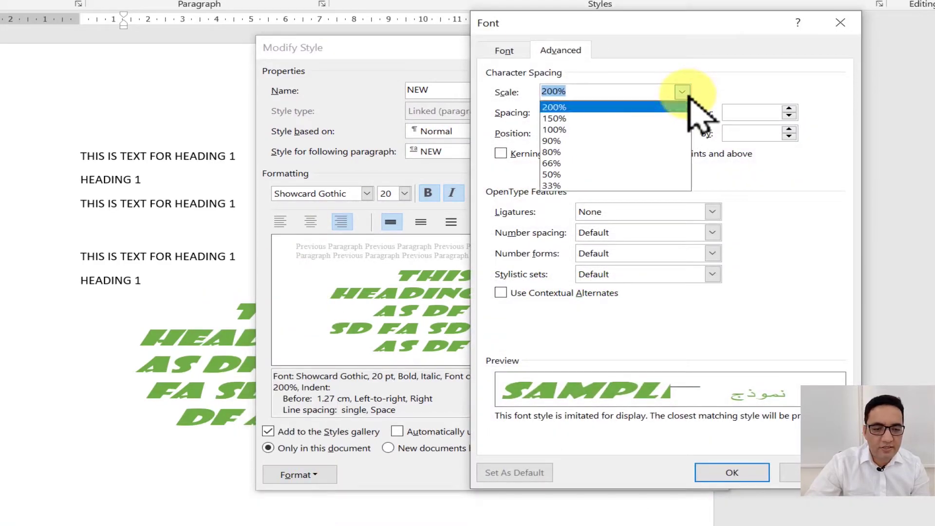
left_click(608, 130)
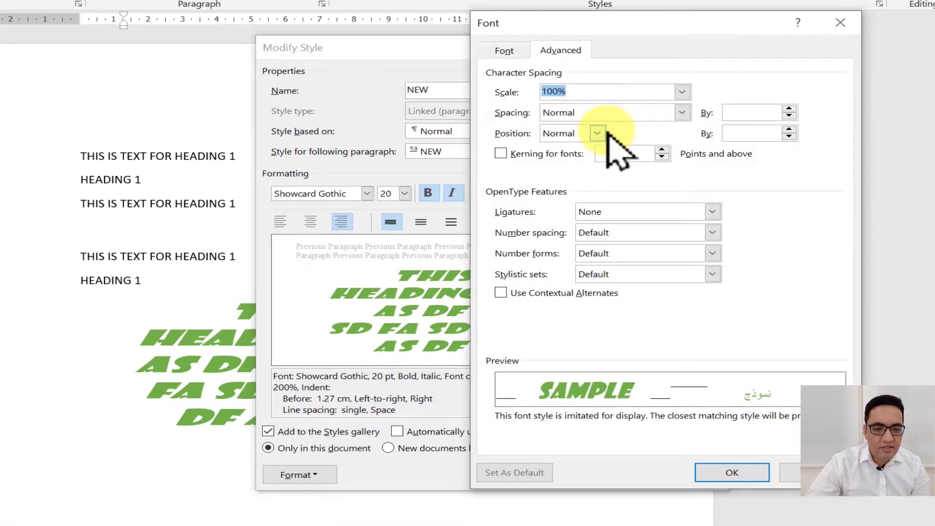
left_click(659, 113)
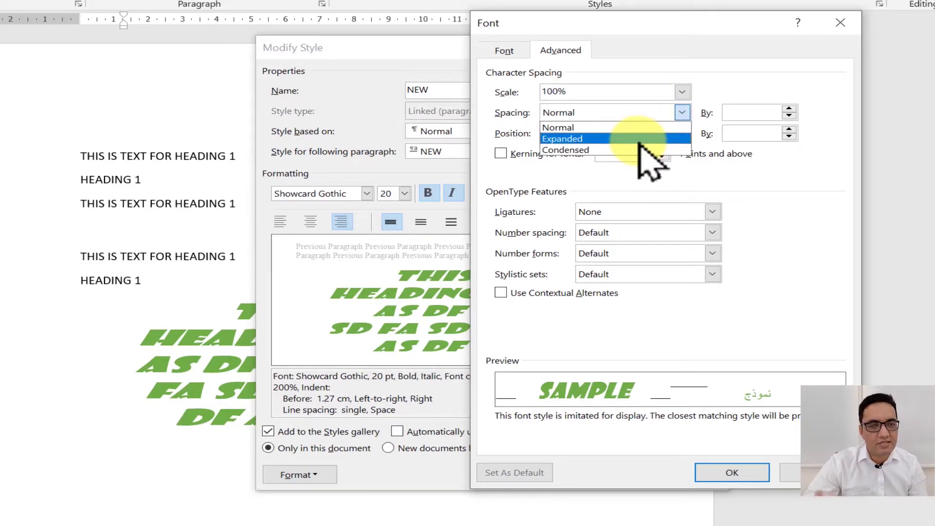
left_click(767, 249)
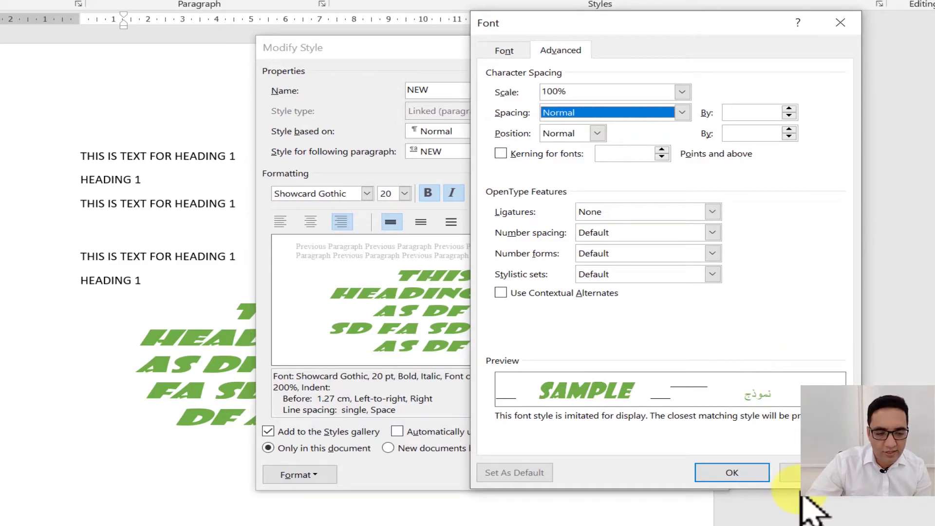
left_click(789, 473)
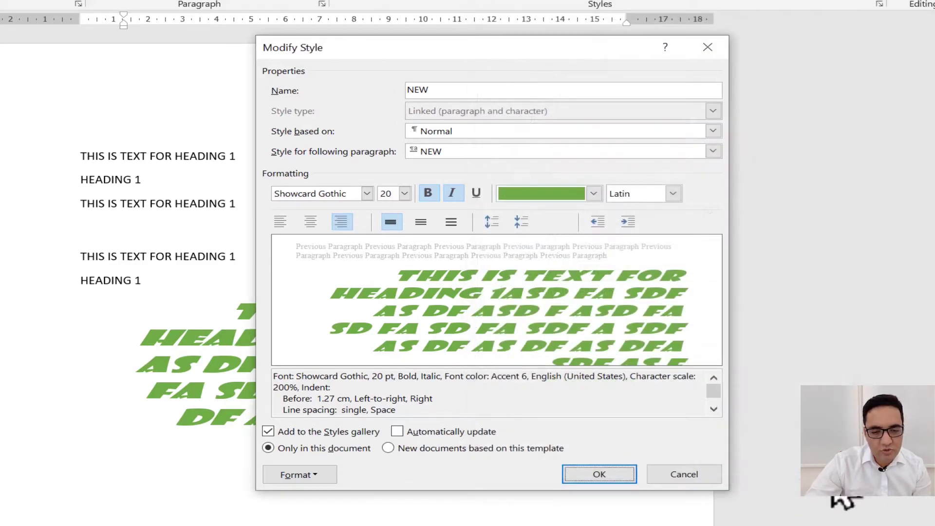
- Review the NEW style's paragraph indents and spacing settings, and leave the style without making changes
left_click(303, 475)
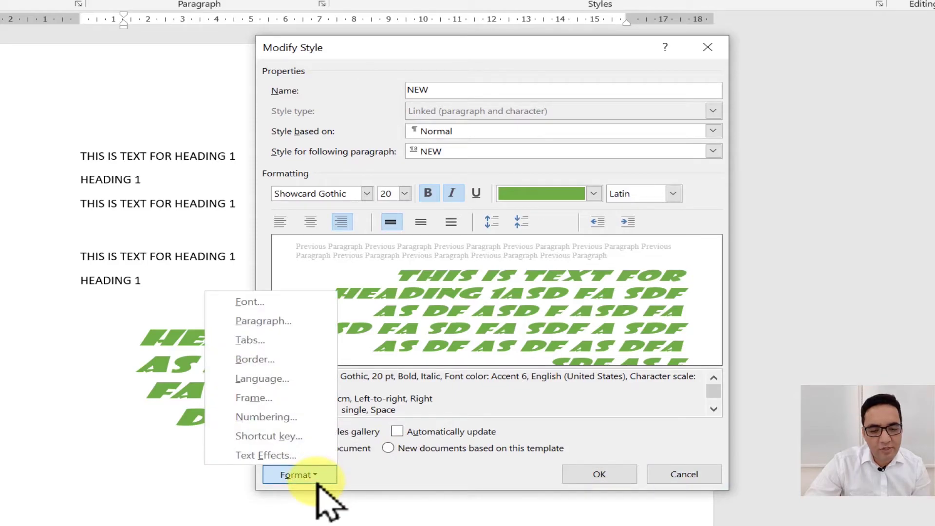
left_click(263, 320)
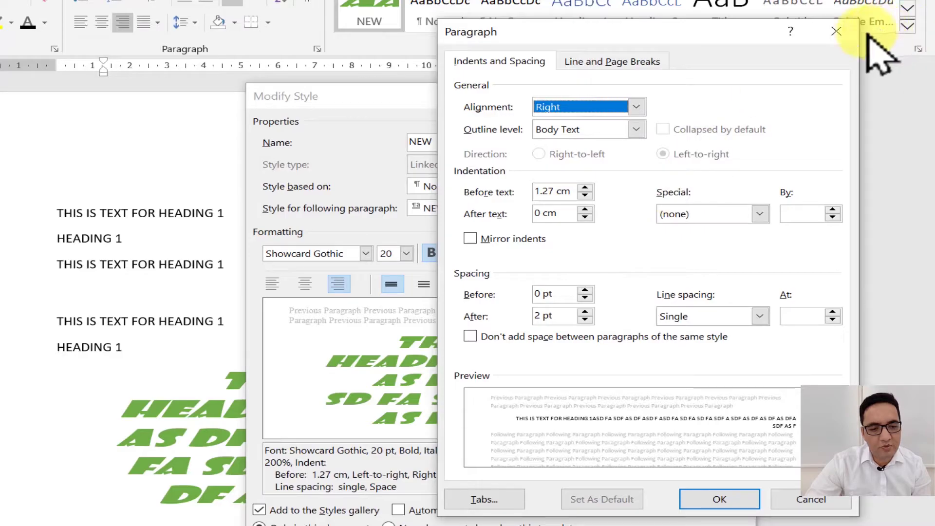
left_click(836, 32)
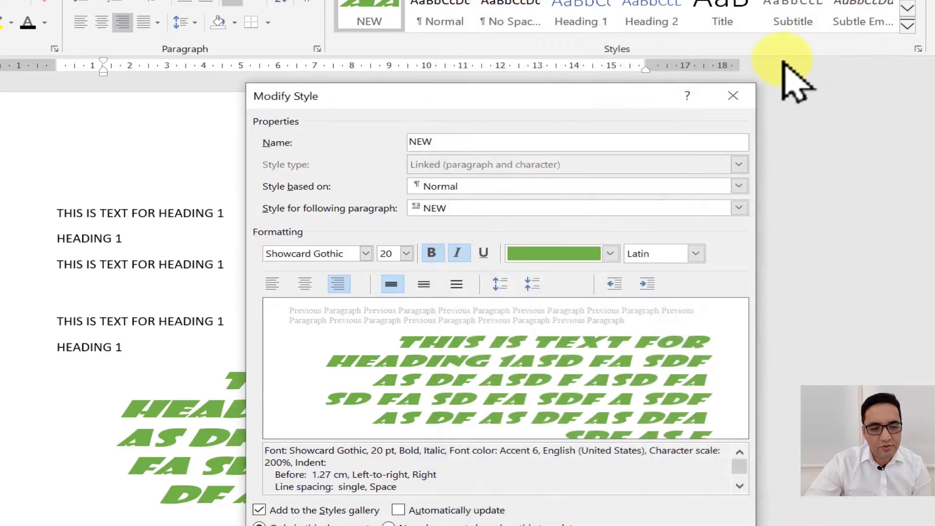
left_click(749, 92)
- Review the document's own Paragraph and Font dialogs for comparison, and close both without making changes
left_click(317, 49)
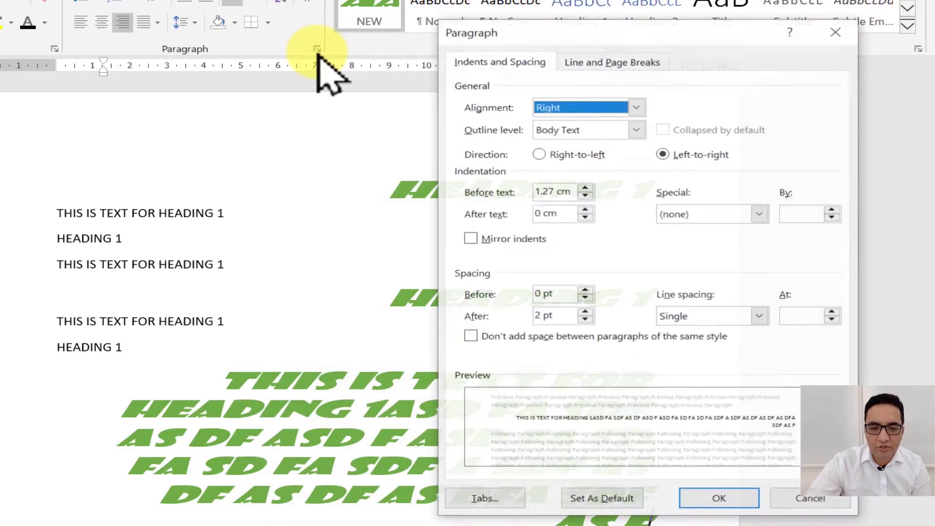
left_click(836, 31)
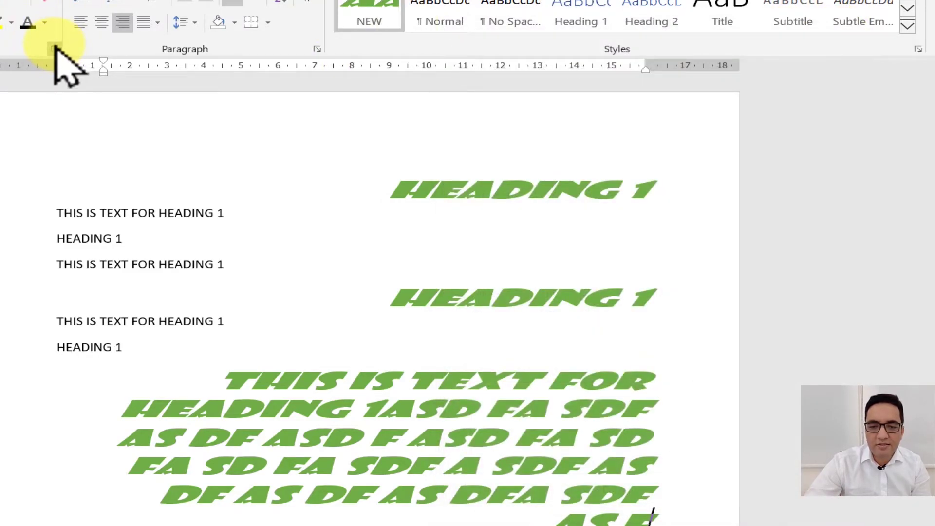
left_click(54, 49)
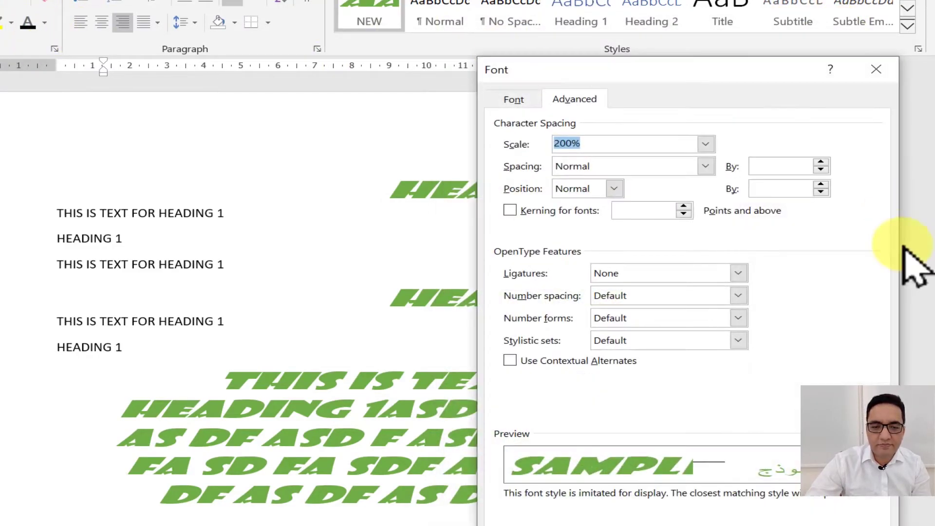
left_click(889, 69)
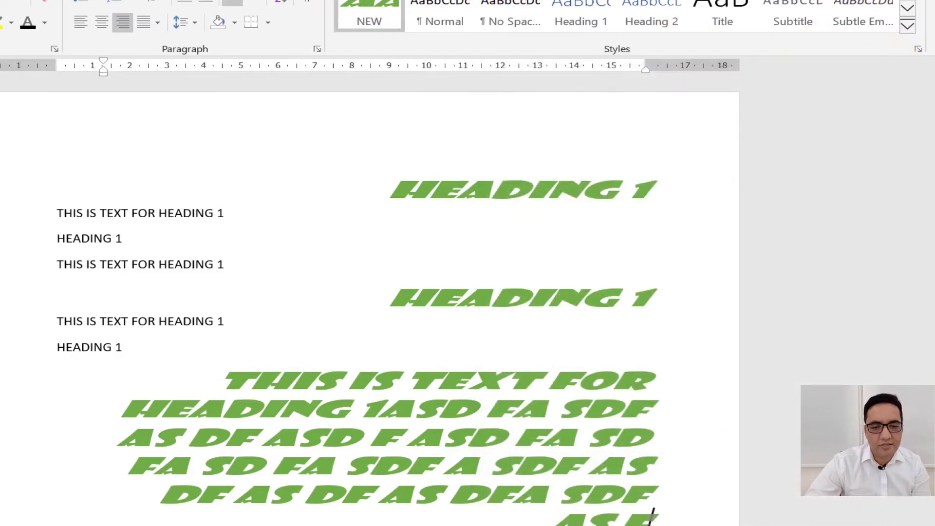
- Review the NEW style's tab stop settings and leave the style without making changes
right_click(366, 21)
left_click(393, 49)
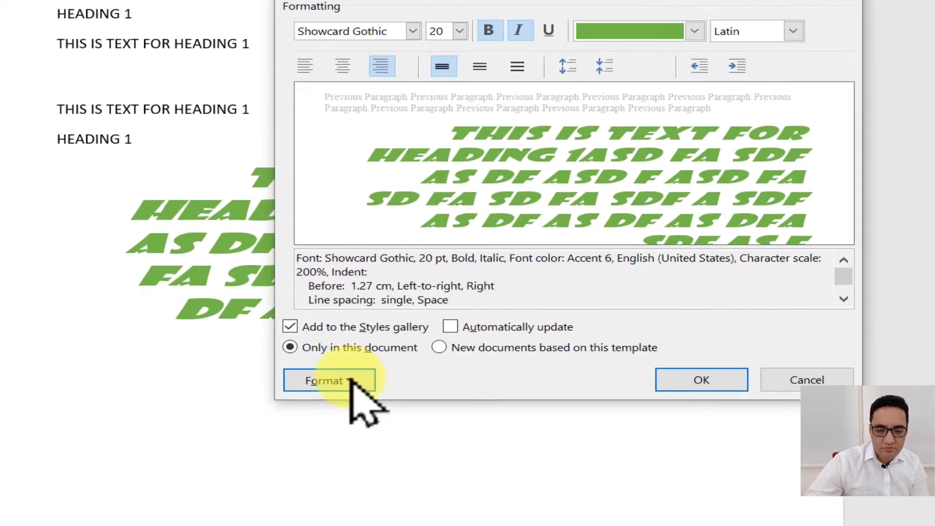
left_click(350, 382)
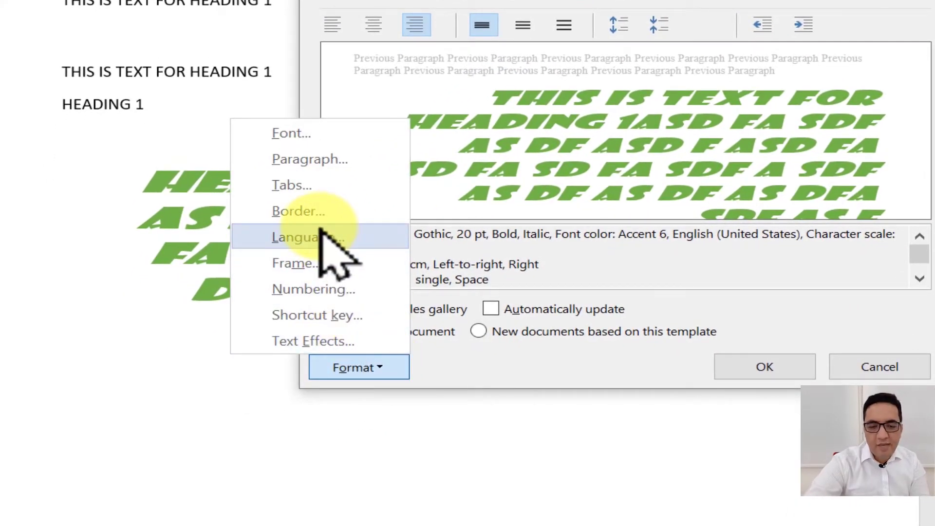
left_click(327, 187)
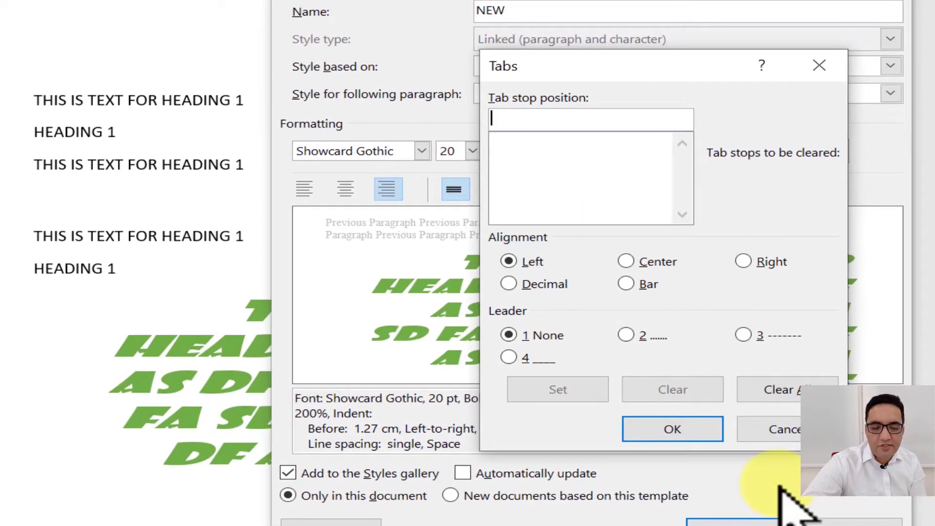
left_click(779, 430)
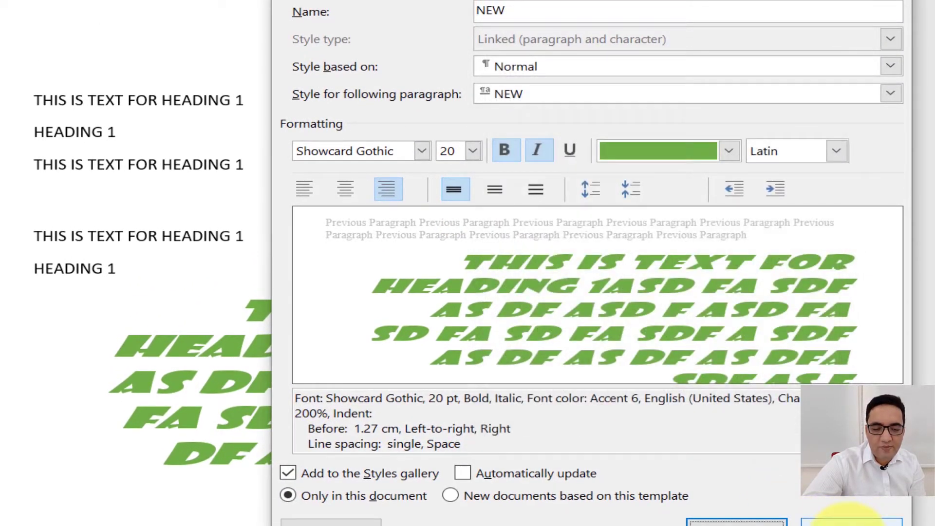
left_click(850, 520)
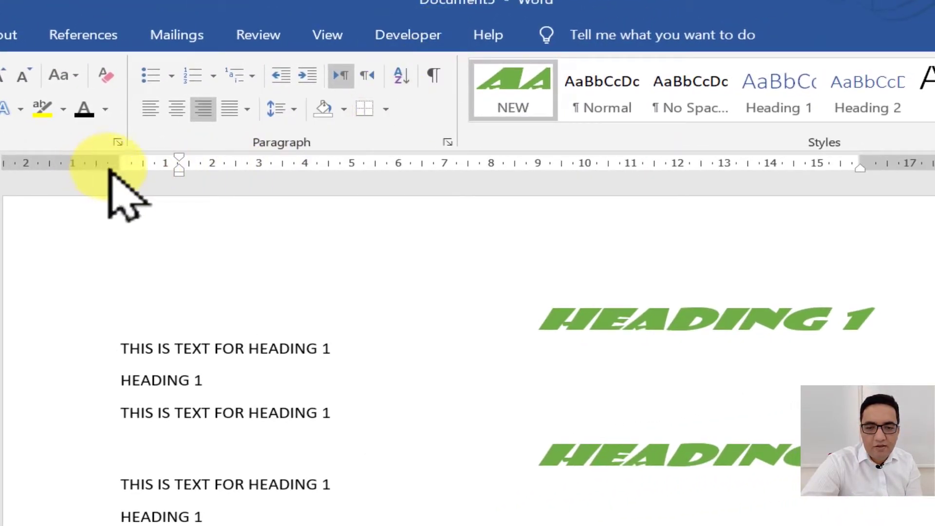
- Review the NEW style's proofing language and spell-check options, and close them without making changes
right_click(509, 97)
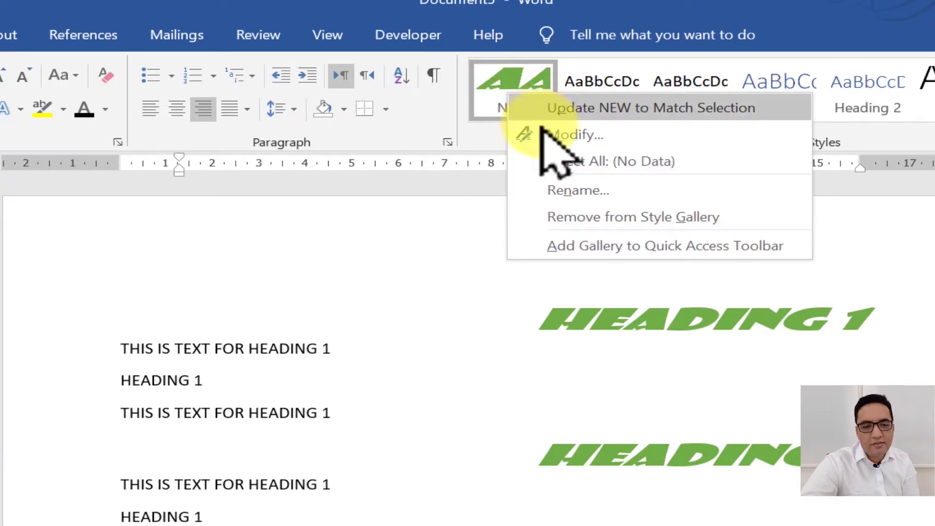
left_click(548, 134)
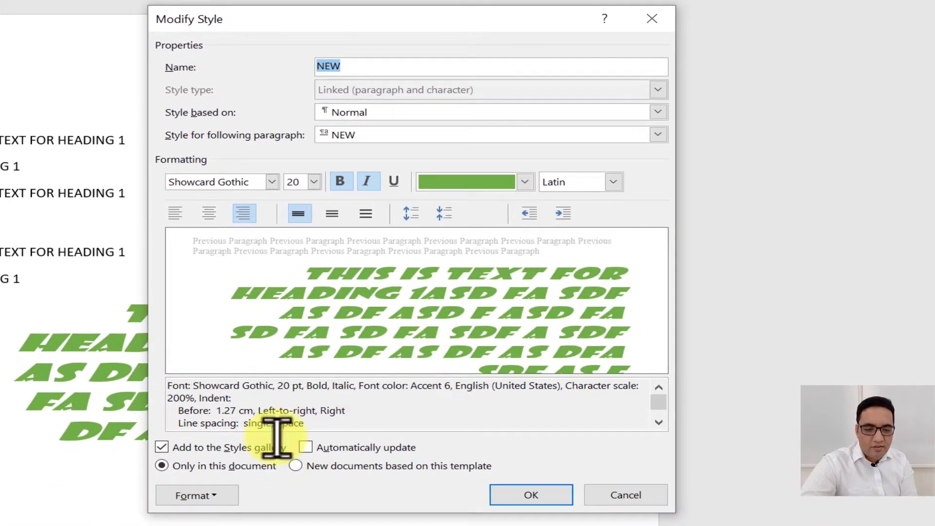
left_click(210, 495)
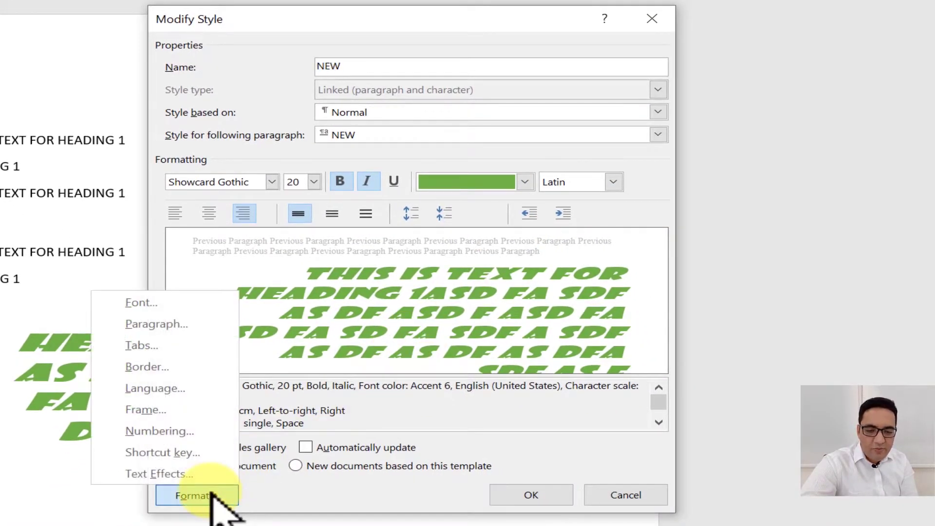
left_click(192, 389)
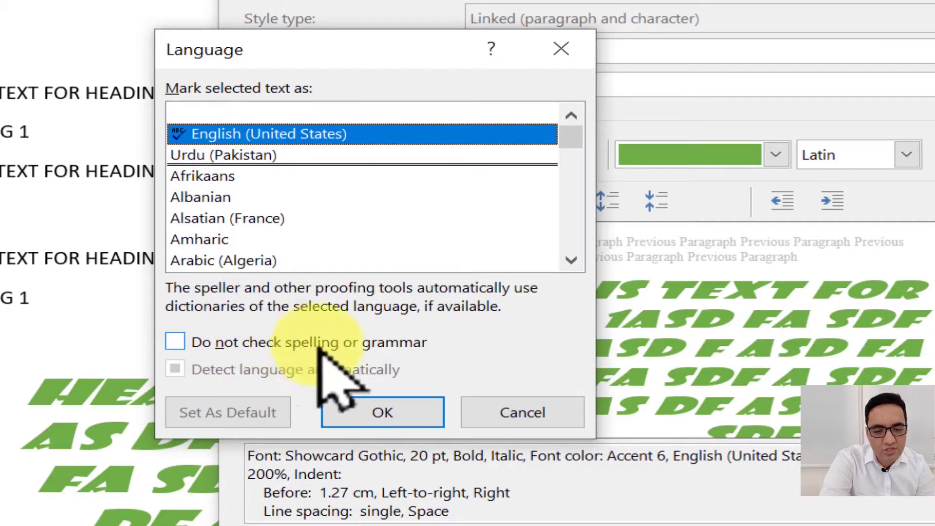
left_click(263, 343)
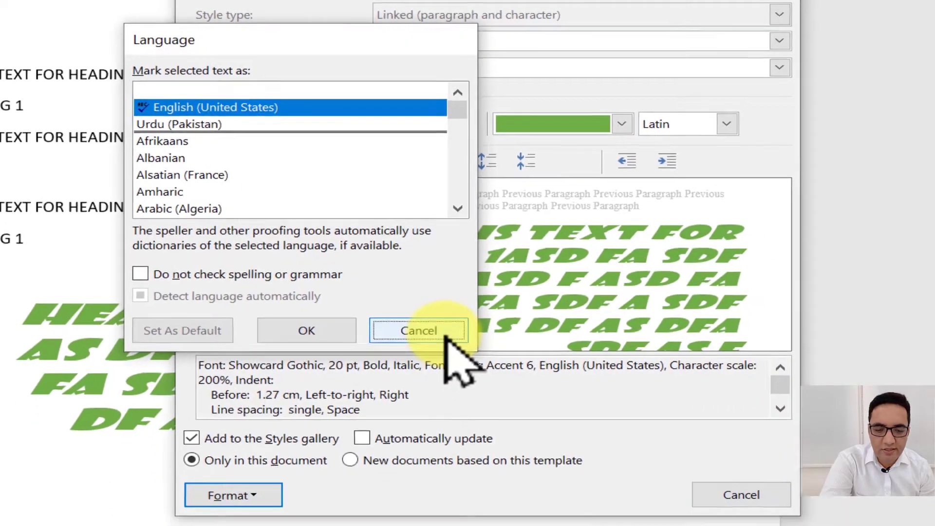
left_click(552, 417)
- Review the NEW style's frame settings for text wrapping, size and position, and discard them
left_click(229, 446)
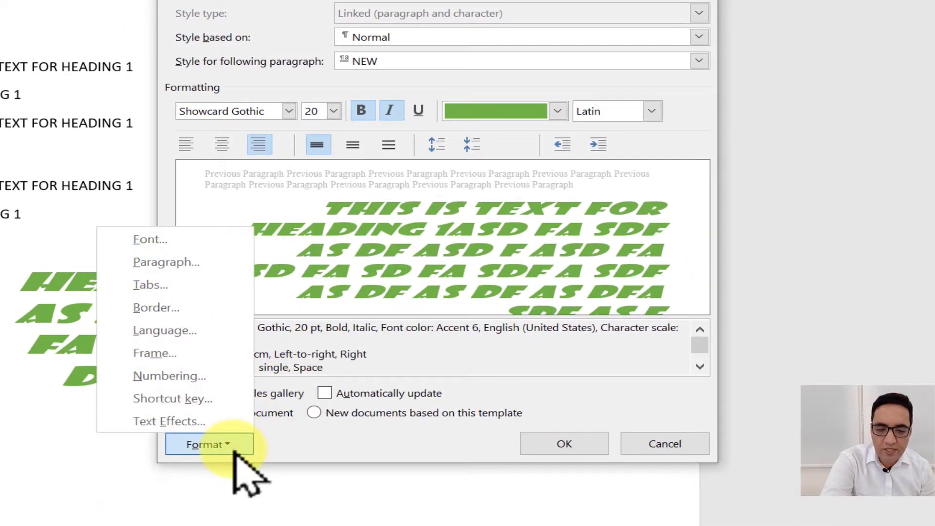
left_click(196, 354)
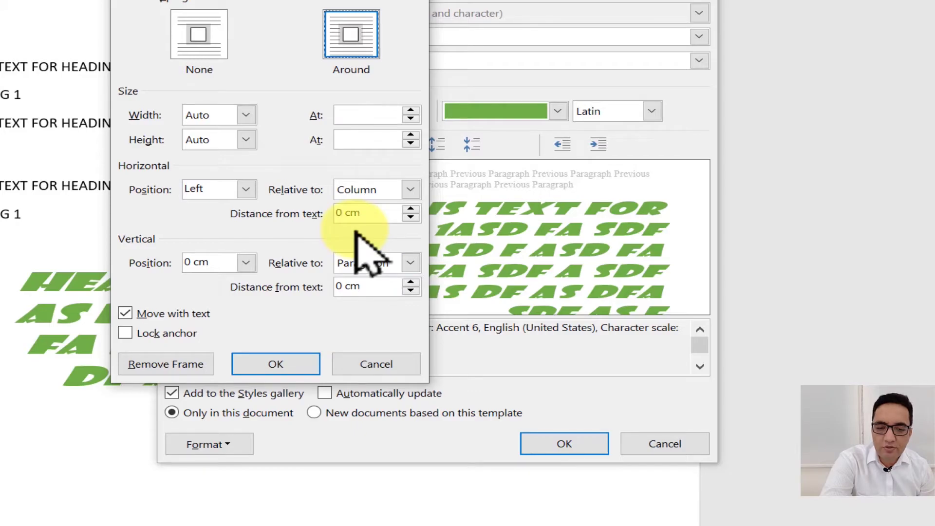
left_click(360, 367)
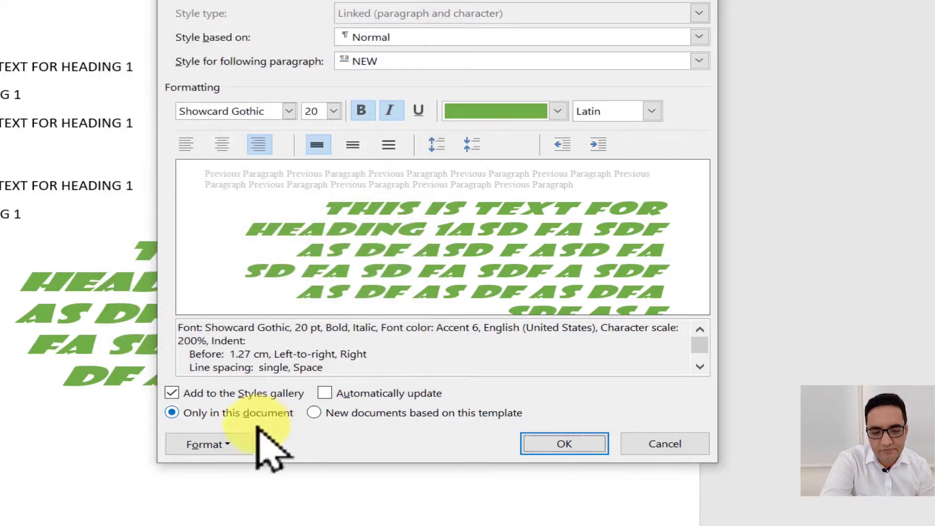
- Add a solid round bullet to the NEW style from the bullet library and save the style
left_click(225, 447)
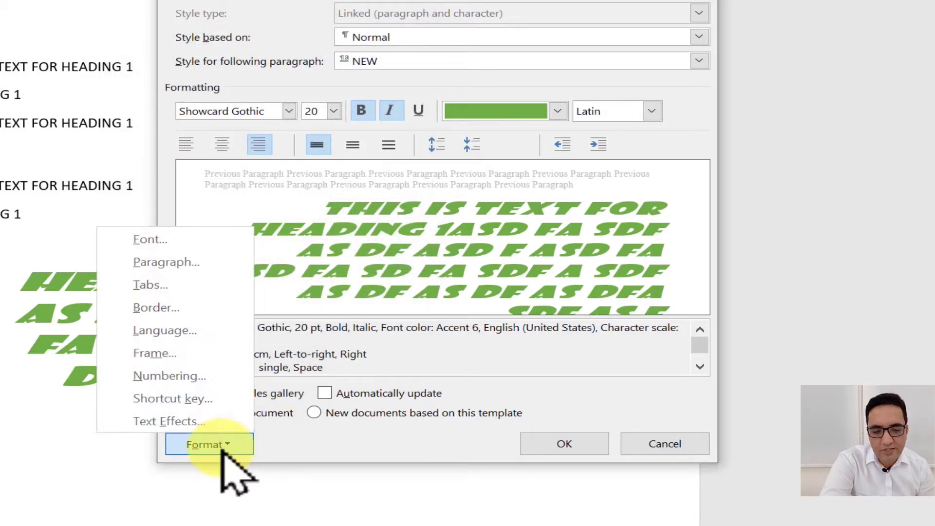
left_click(194, 379)
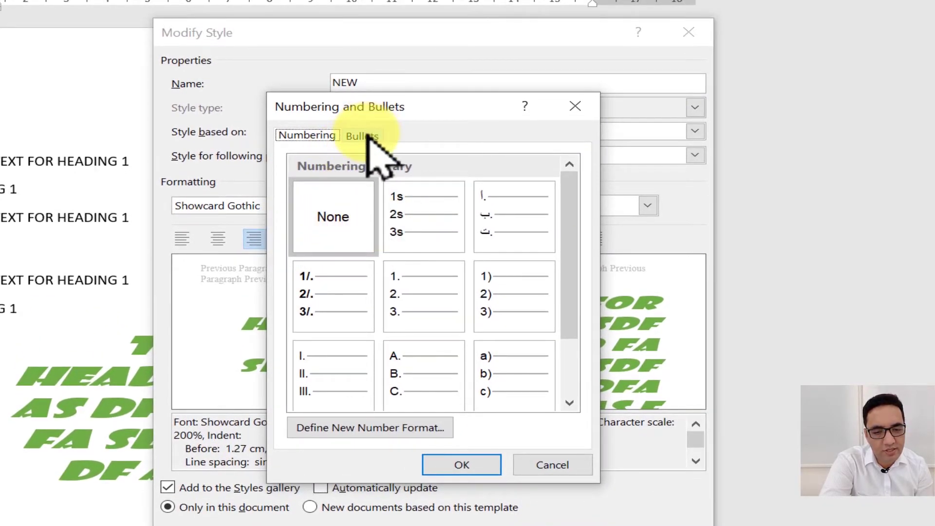
left_click(369, 137)
left_click(475, 248)
left_click(507, 462)
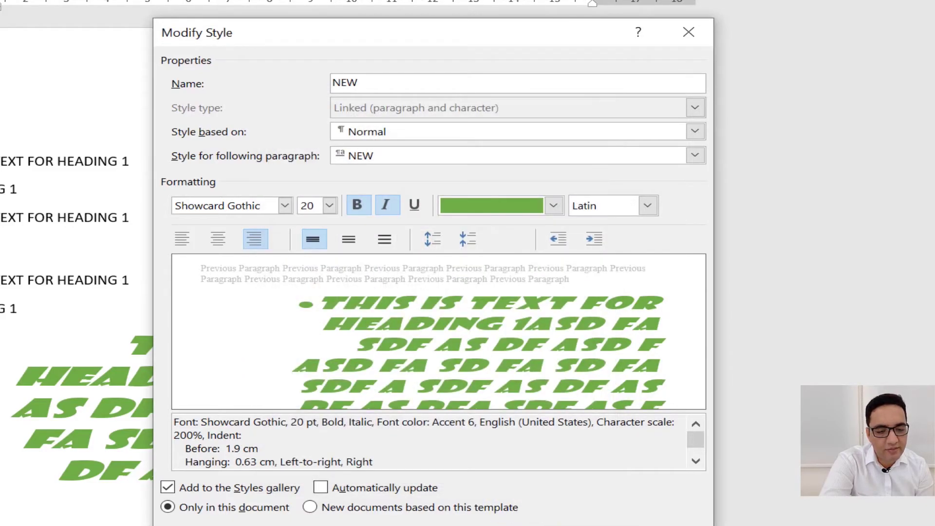
left_click(582, 520)
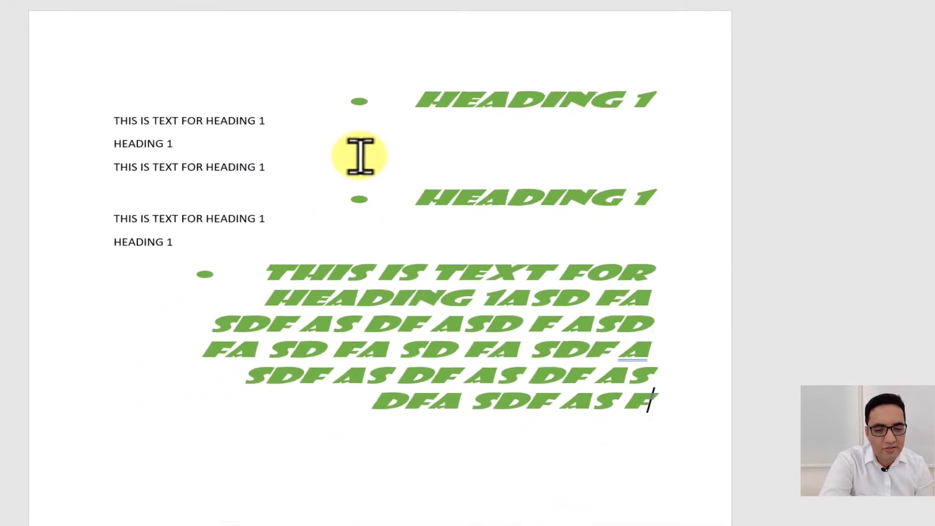
- Reopen the NEW style for modification and set its bullet to None
right_click(422, 38)
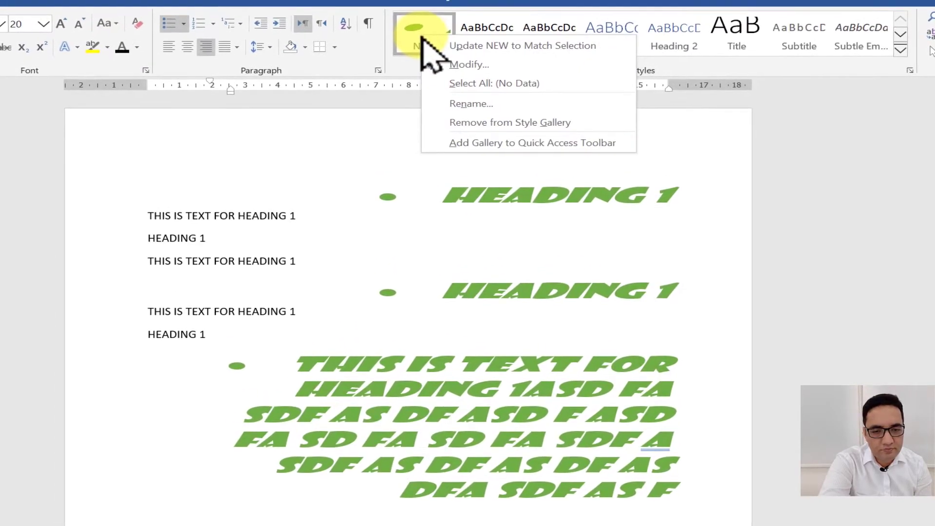
left_click(460, 65)
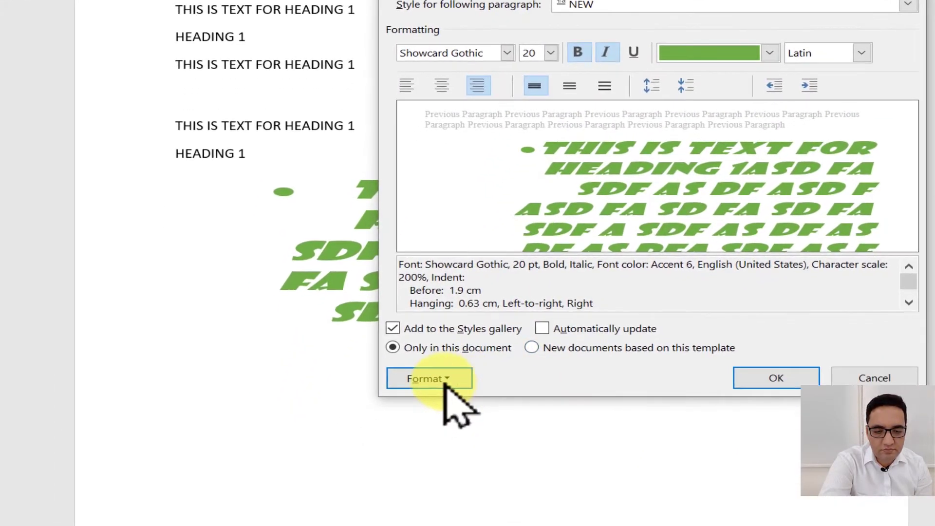
left_click(397, 463)
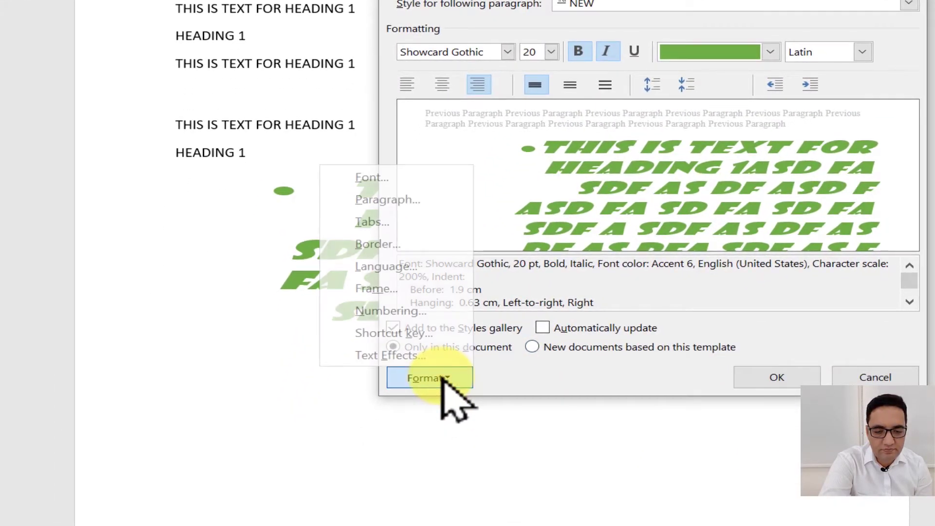
left_click(411, 312)
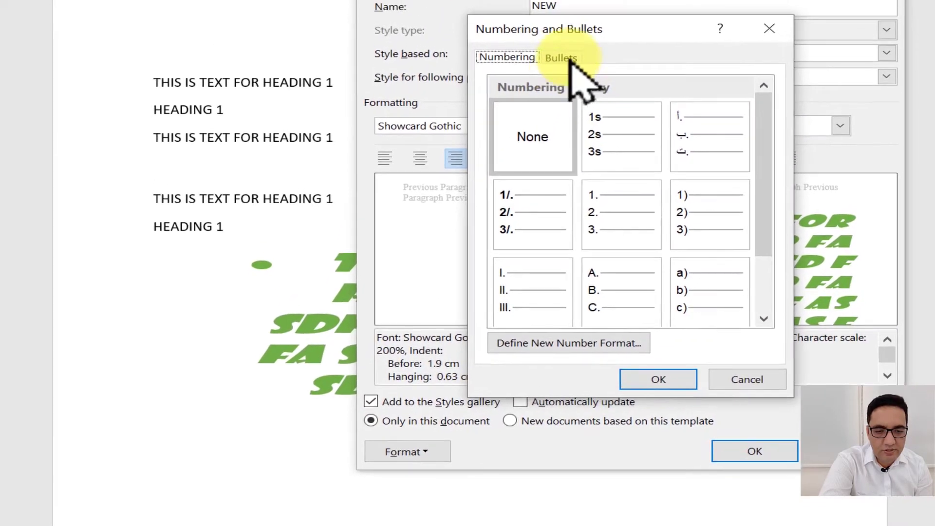
left_click(565, 58)
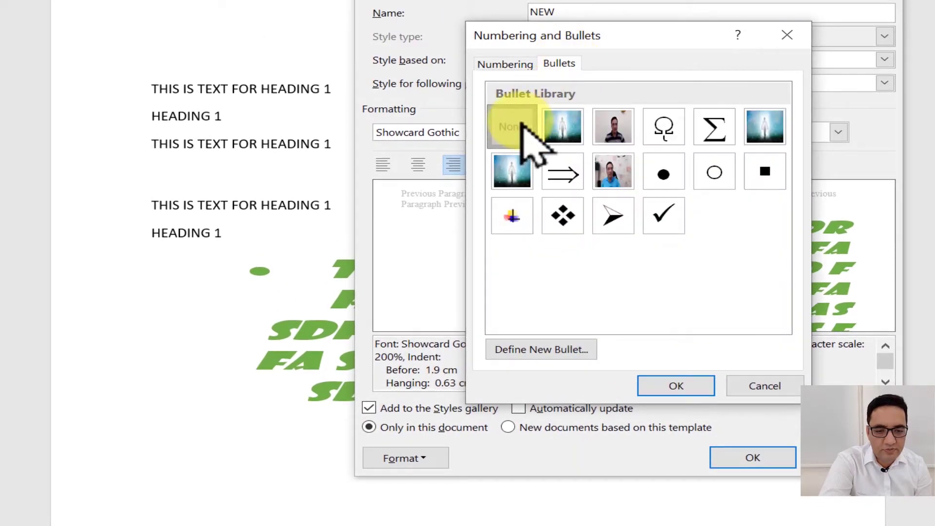
left_click(681, 384)
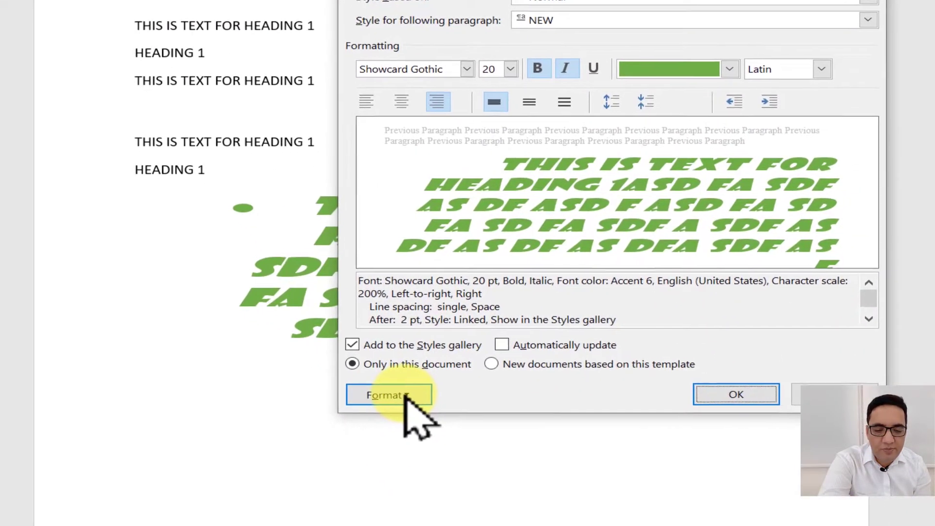
- Assign Alt+Ctrl+3 as the NEW style's shortcut key, saved in Normal.dotm, and save the style changes
left_click(403, 395)
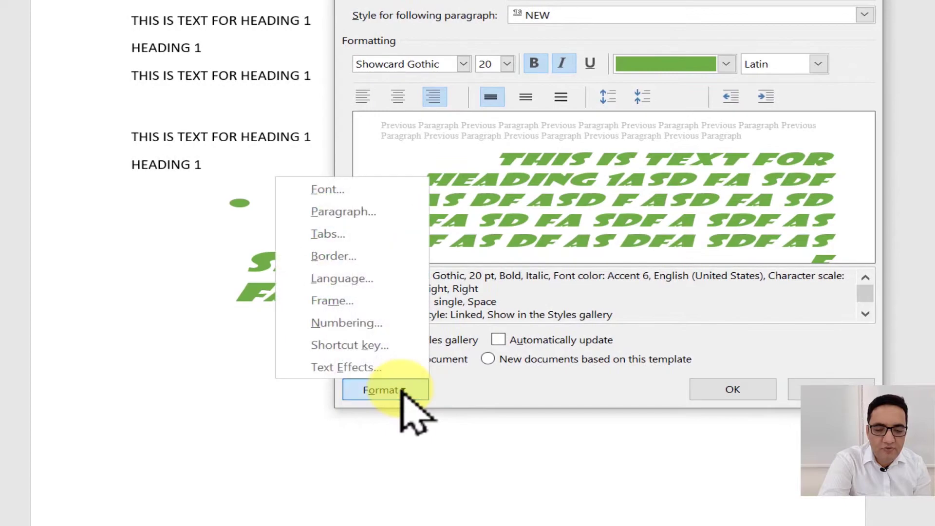
left_click(390, 346)
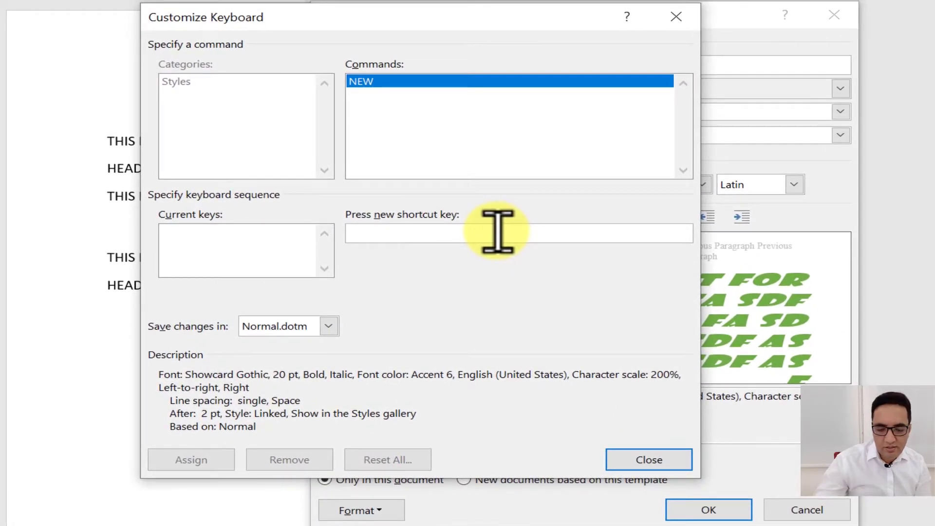
key("ctrl+alt+3")
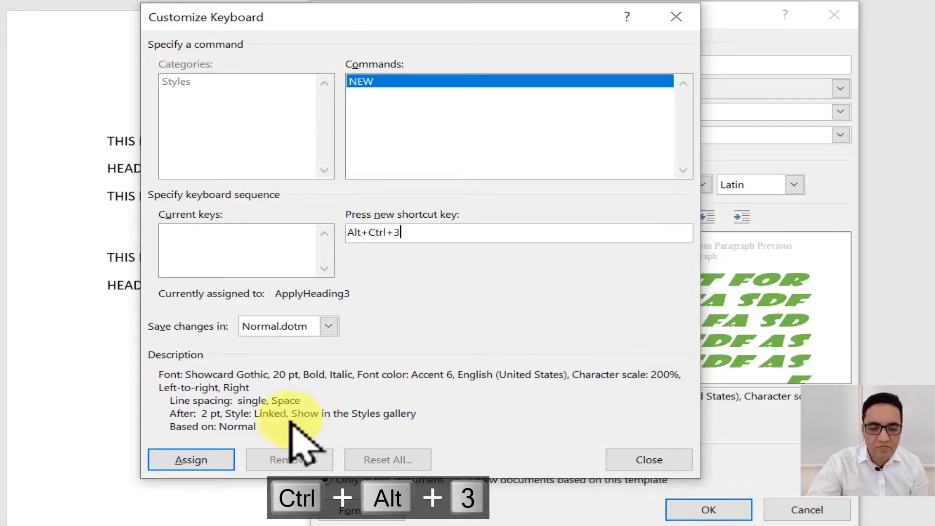
left_click(186, 466)
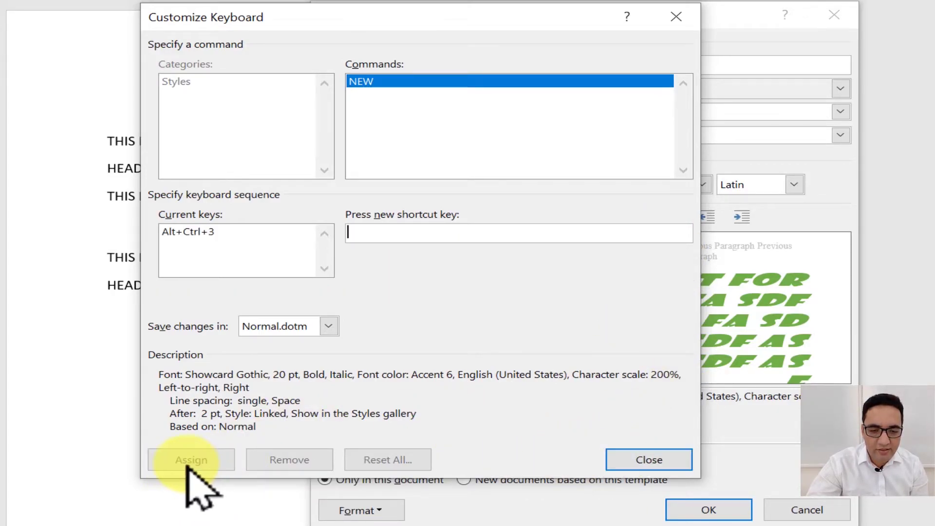
left_click(661, 458)
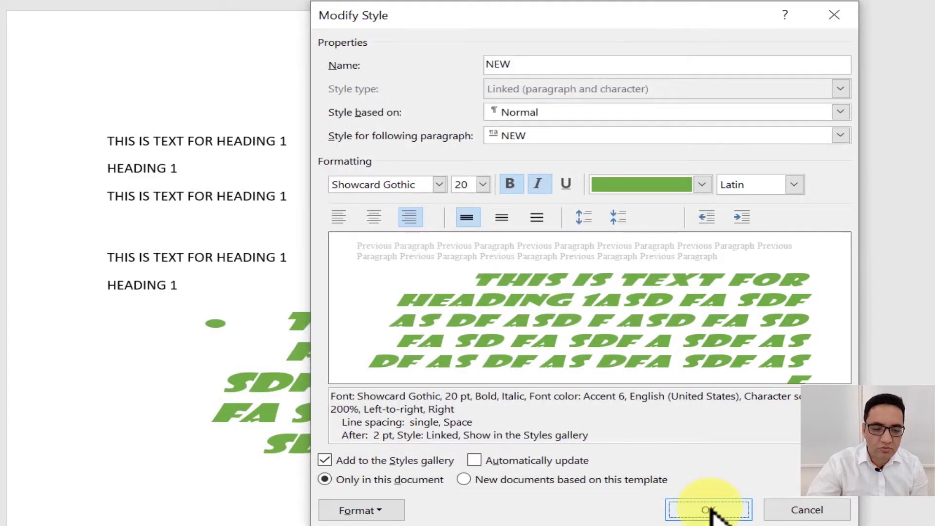
left_click(709, 510)
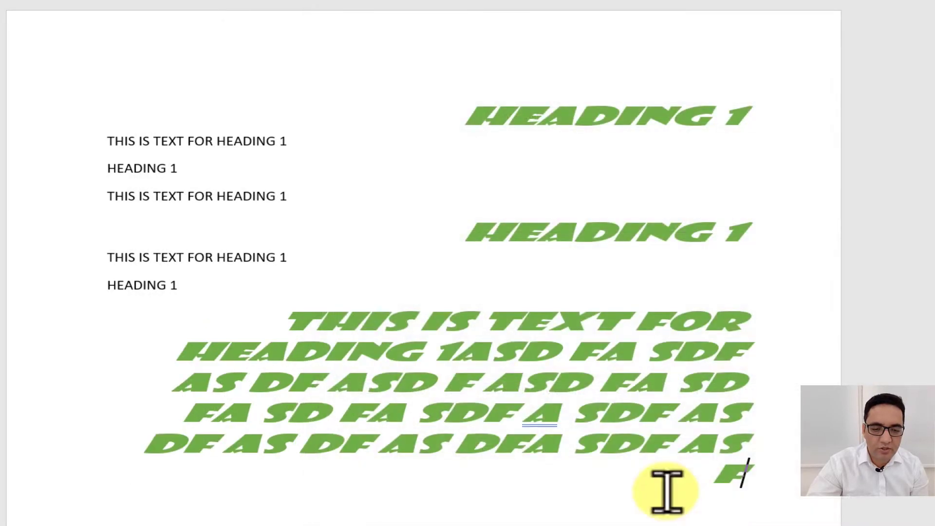
- Apply the Heading 1 style to the word HEADING in the third line, and switch it to NEW using the assigned shortcut
double_click(155, 168)
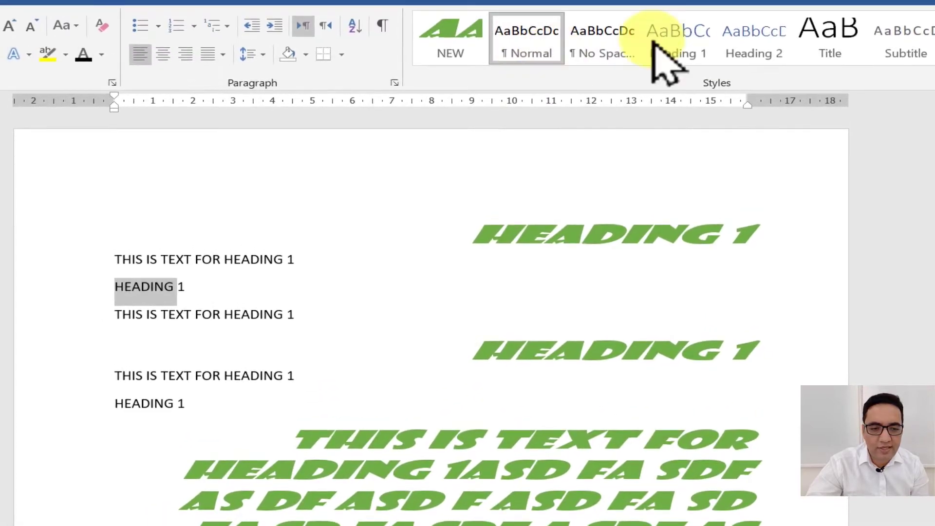
left_click(701, 47)
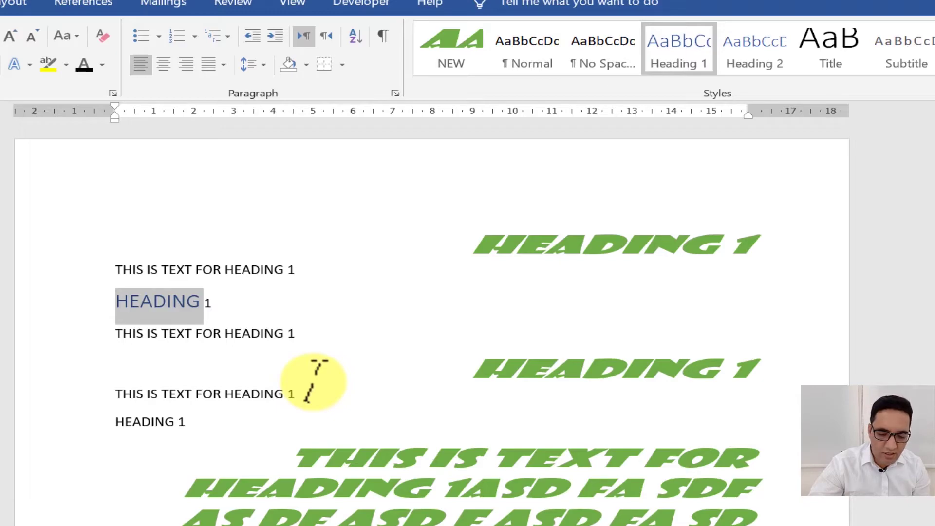
key("ctrl+alt+3")
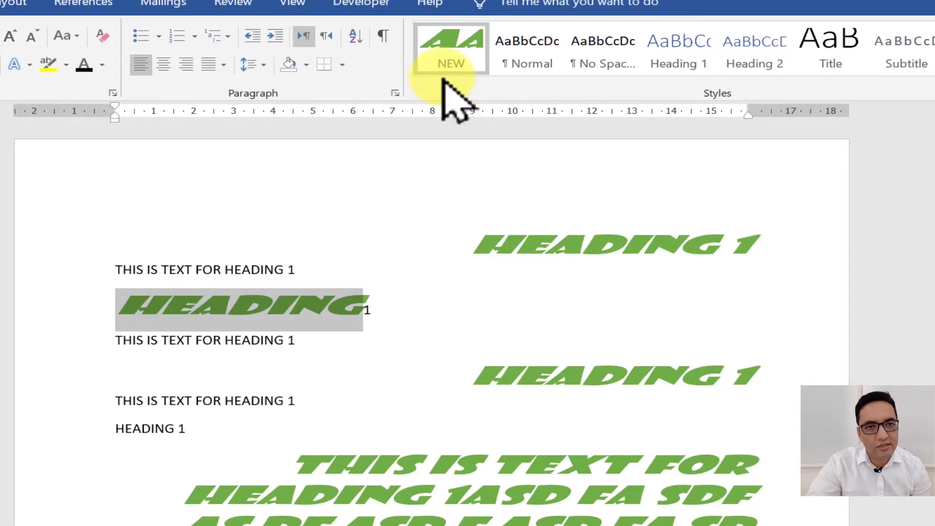
left_click(423, 483)
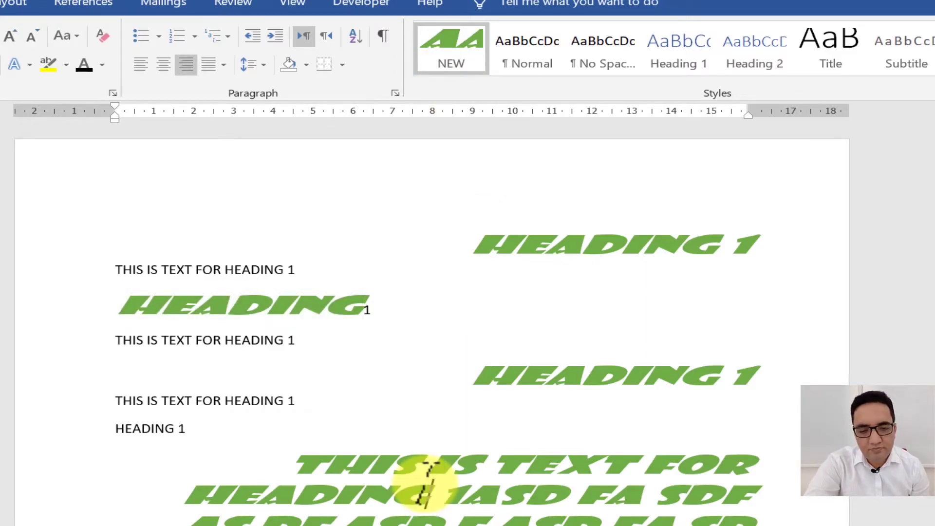
- Modify the NEW style's text effects to use a gradient line text outline and save the style
right_click(448, 66)
left_click(506, 97)
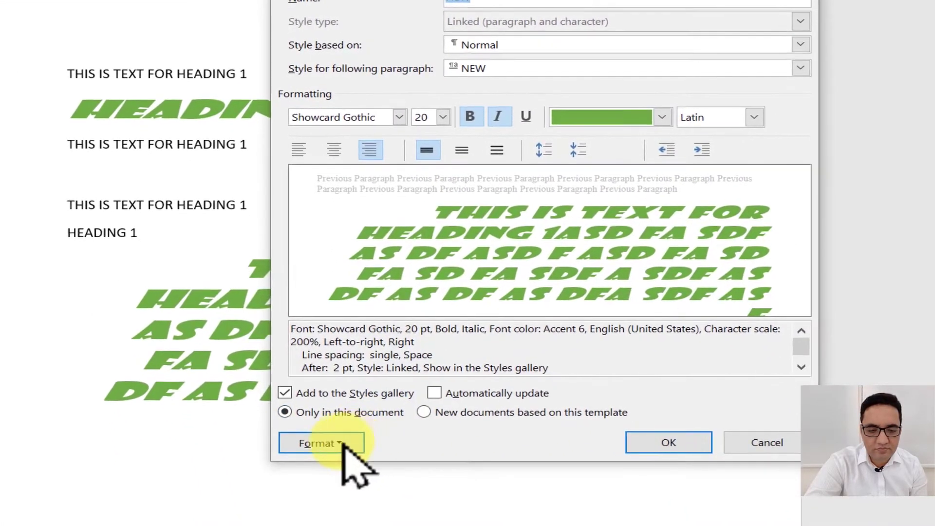
left_click(340, 443)
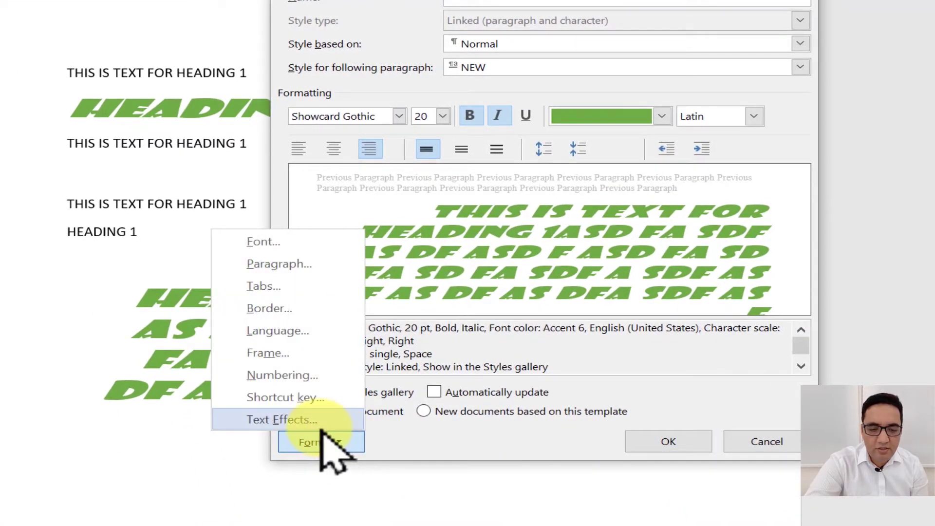
left_click(321, 422)
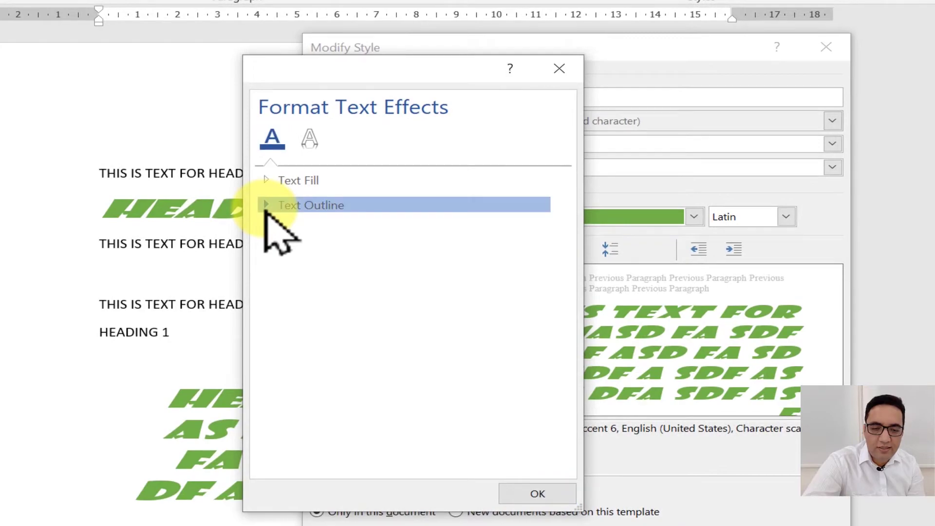
left_click(262, 191)
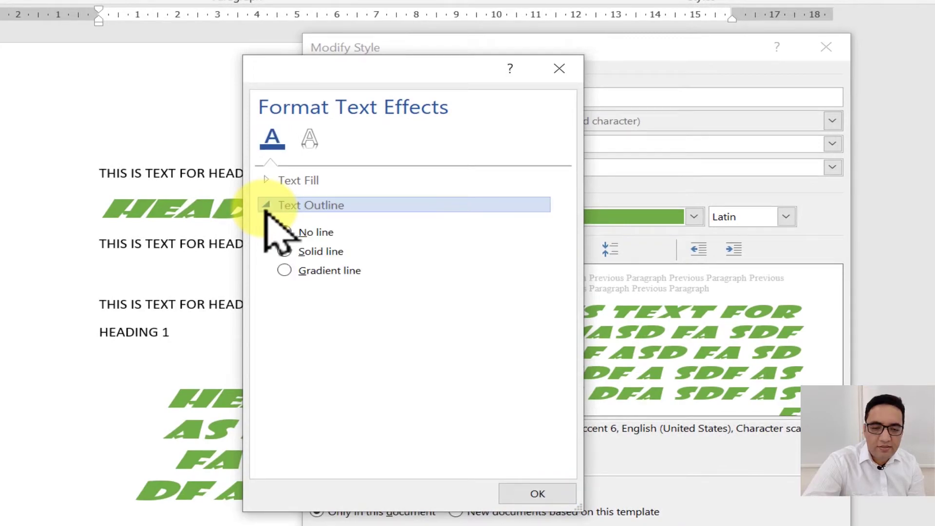
left_click(285, 270)
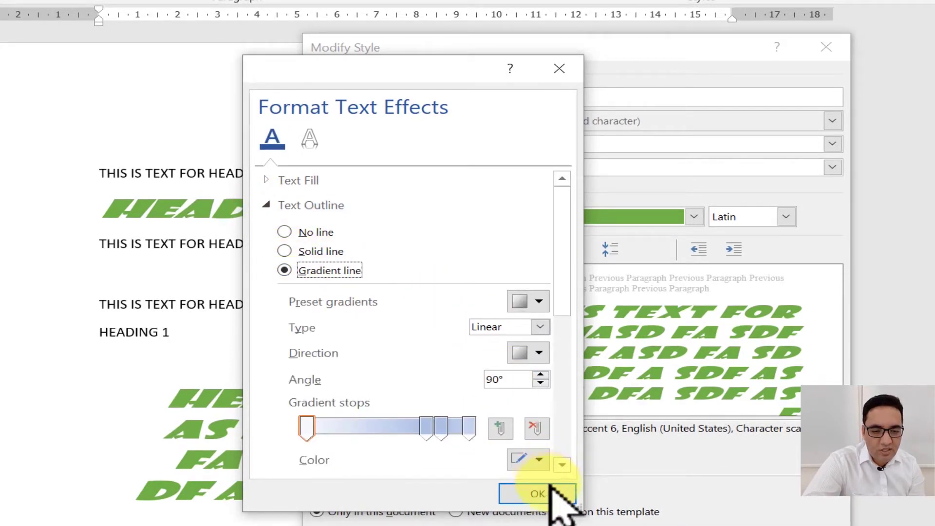
left_click(537, 494)
left_click(691, 518)
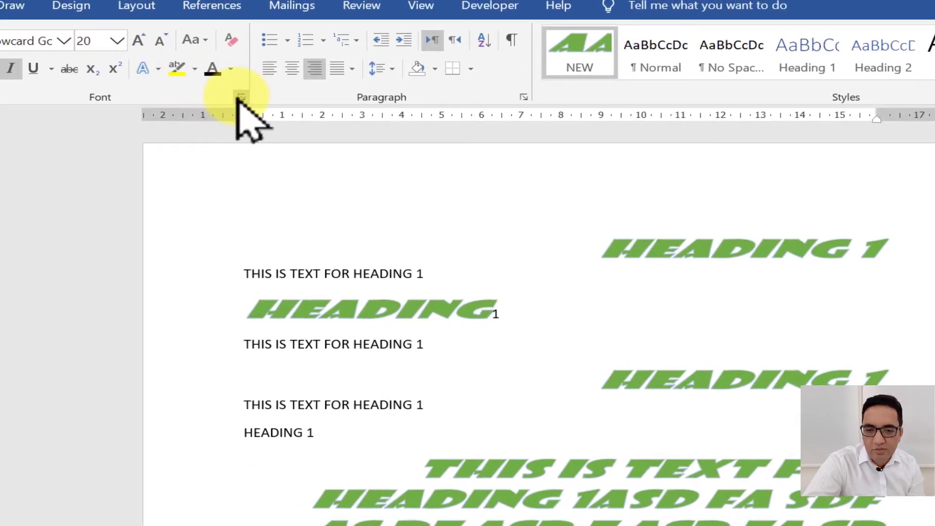
- Open the text effects settings from the Font dialog for review, and close both dialogs without changes
left_click(240, 97)
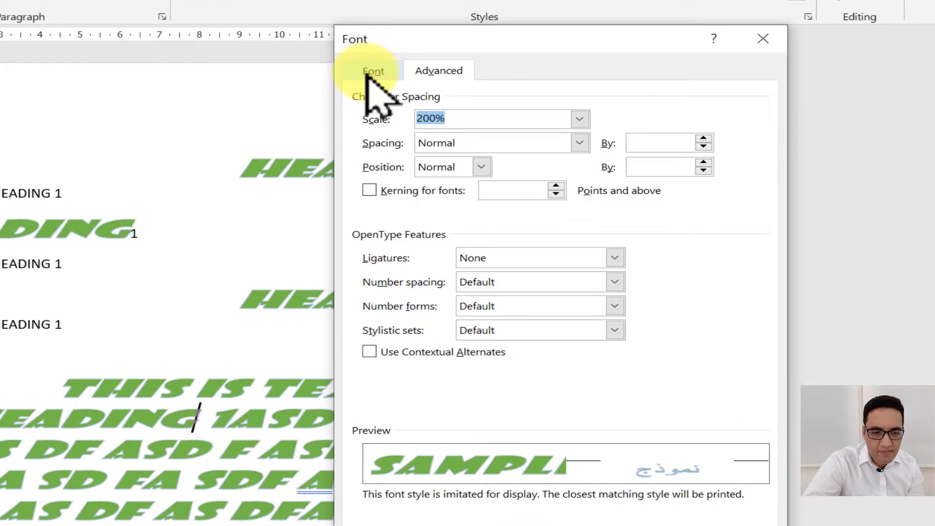
left_click(735, 149)
left_click(500, 525)
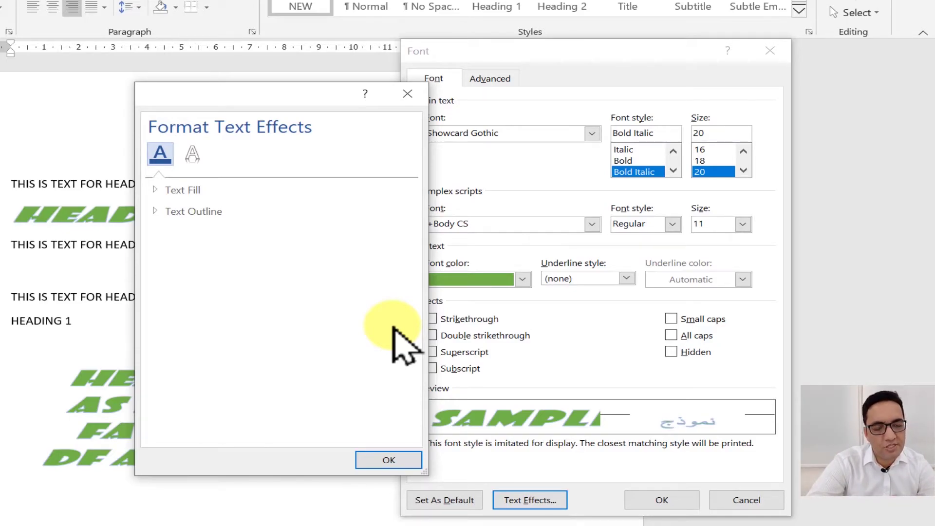
left_click(407, 93)
left_click(771, 51)
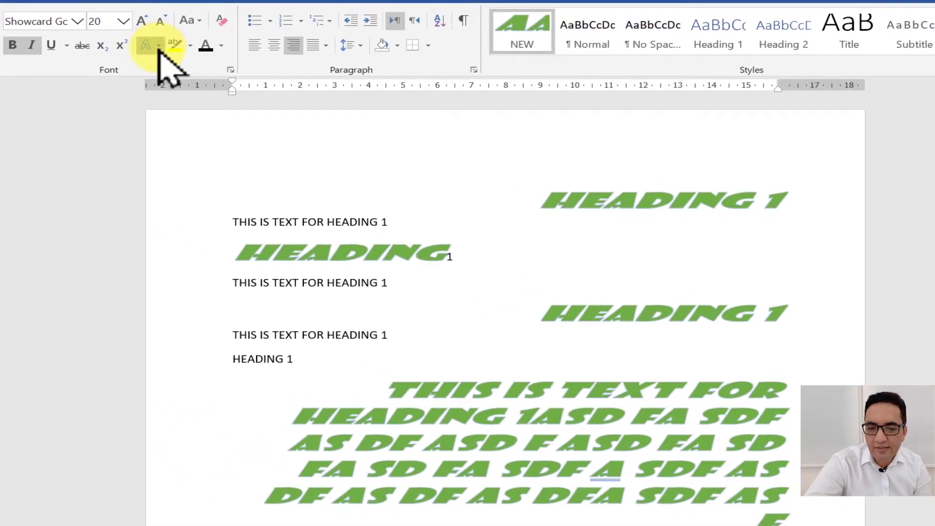
- Examine the glow and outline options for text effects without applying any of them
left_click(0, 17)
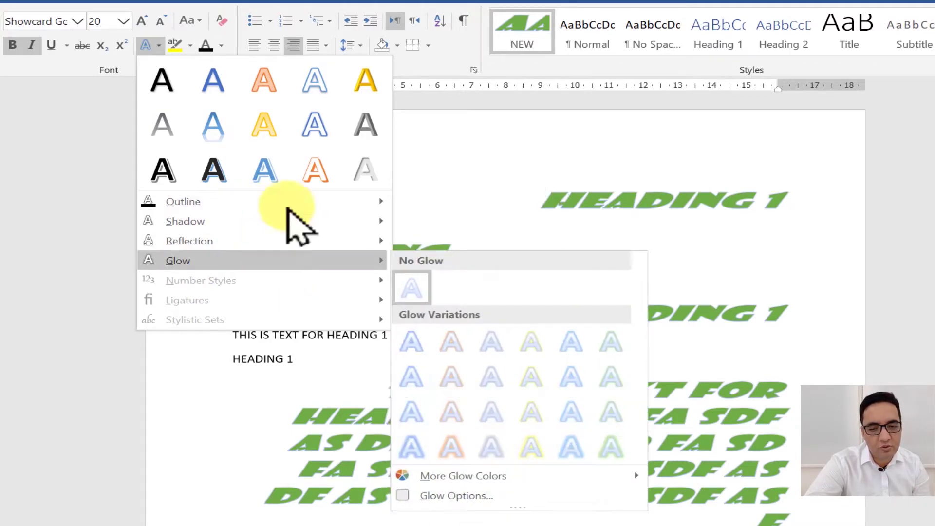
mouse_move(302, 200)
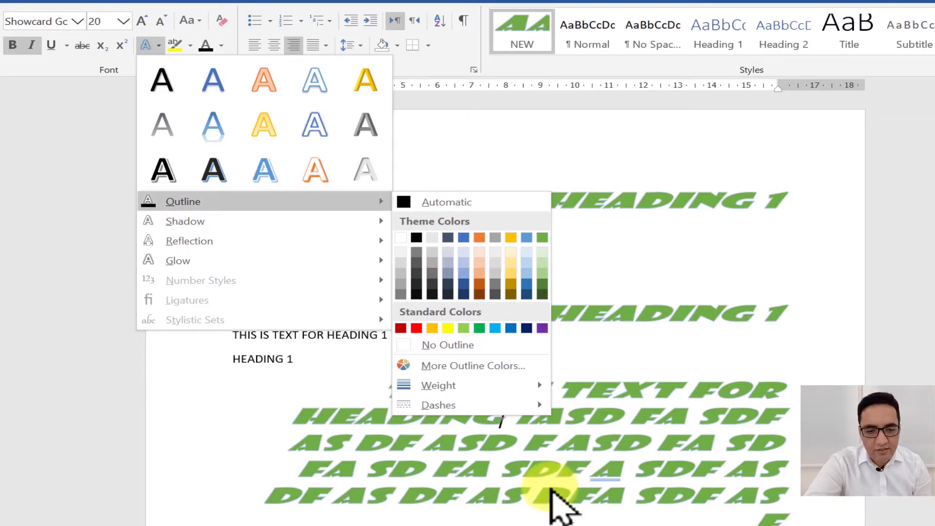
left_click(560, 494)
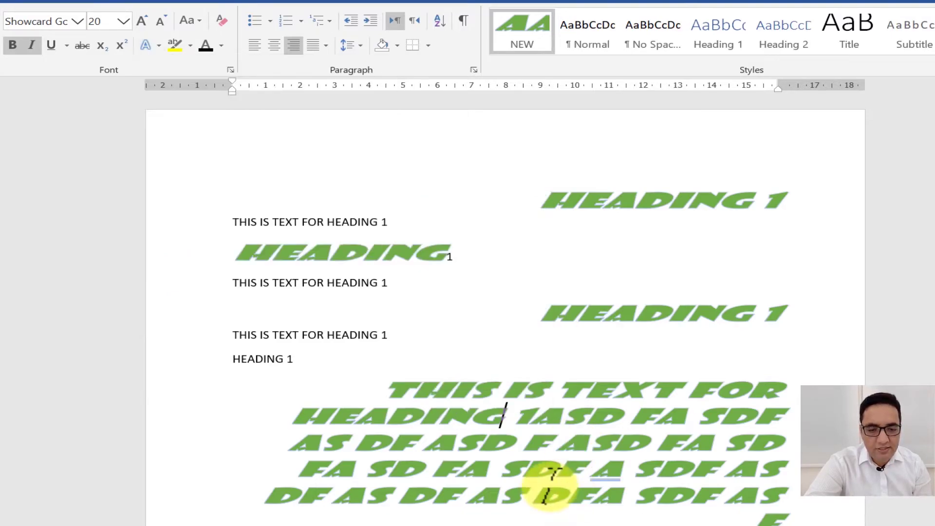
- Review the formatting categories available when modifying the NEW style, and cancel without changing it
right_click(527, 24)
left_click(560, 54)
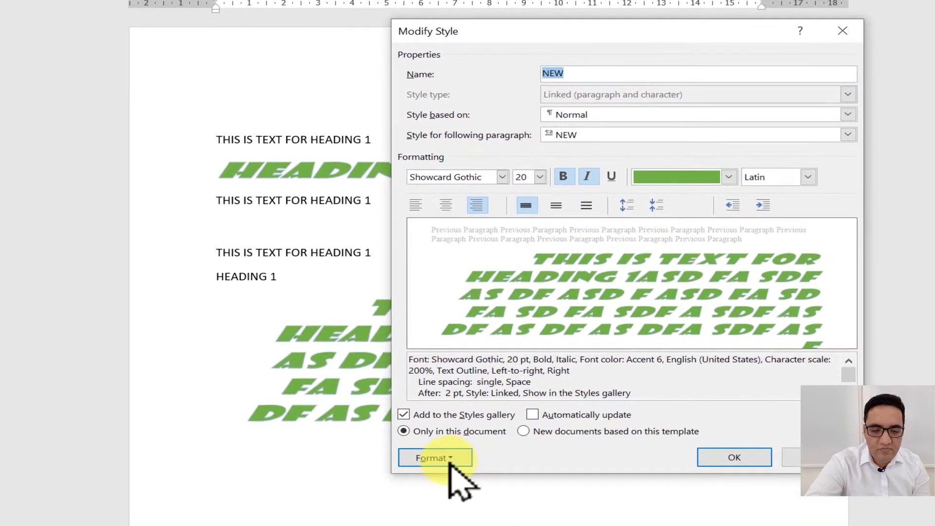
left_click(438, 458)
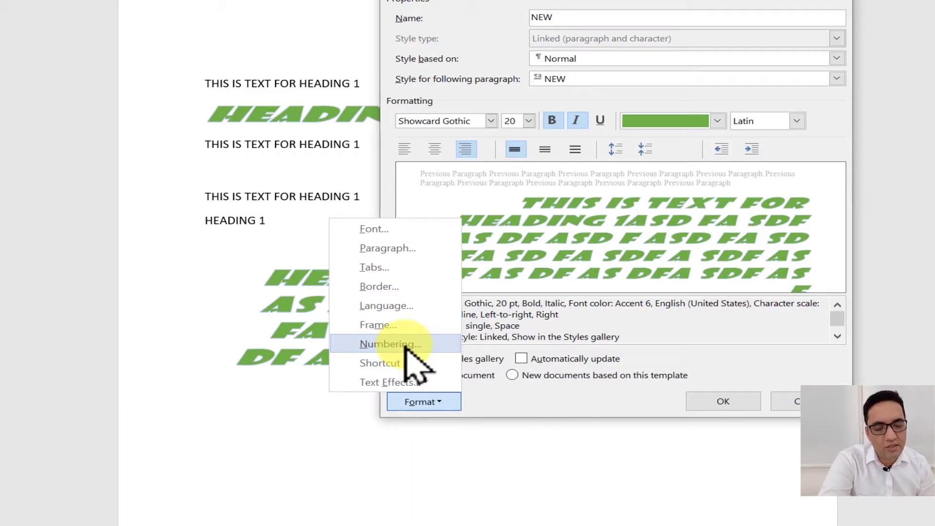
left_click(705, 352)
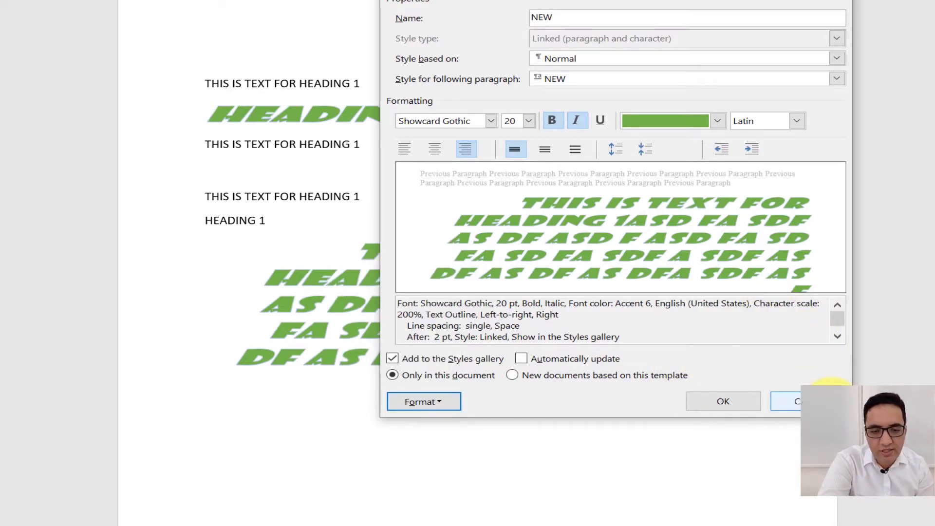
left_click(786, 401)
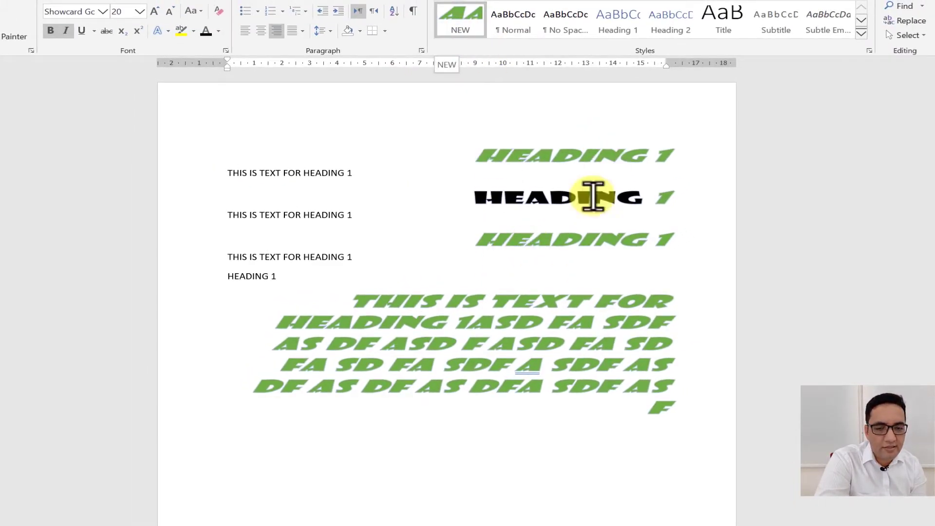
- Select the lowest HEADING 1 line above the long paragraph and try to update the NEW style to match it
triple_click(526, 238)
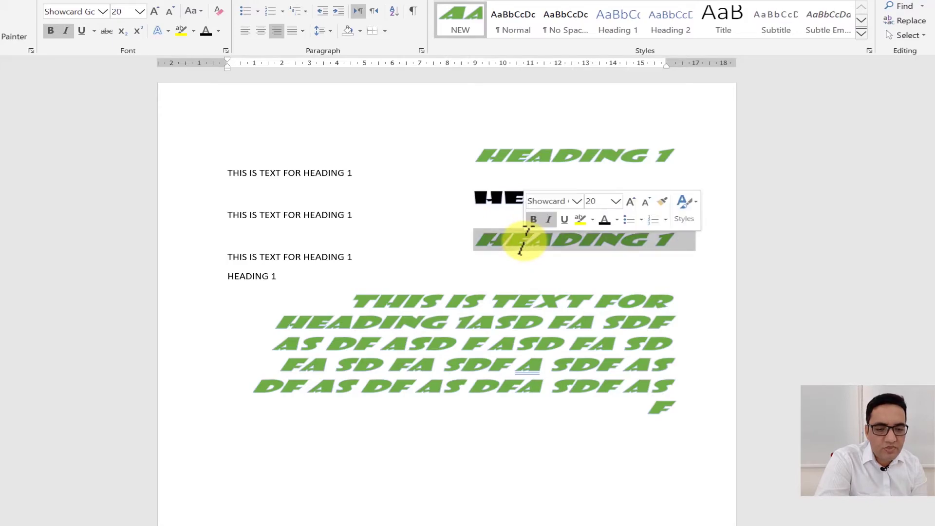
right_click(458, 30)
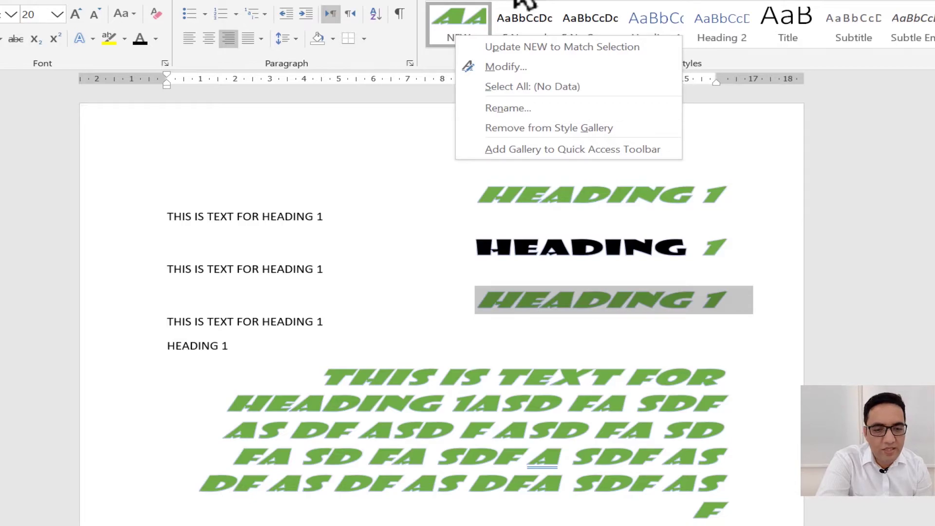
left_click(567, 47)
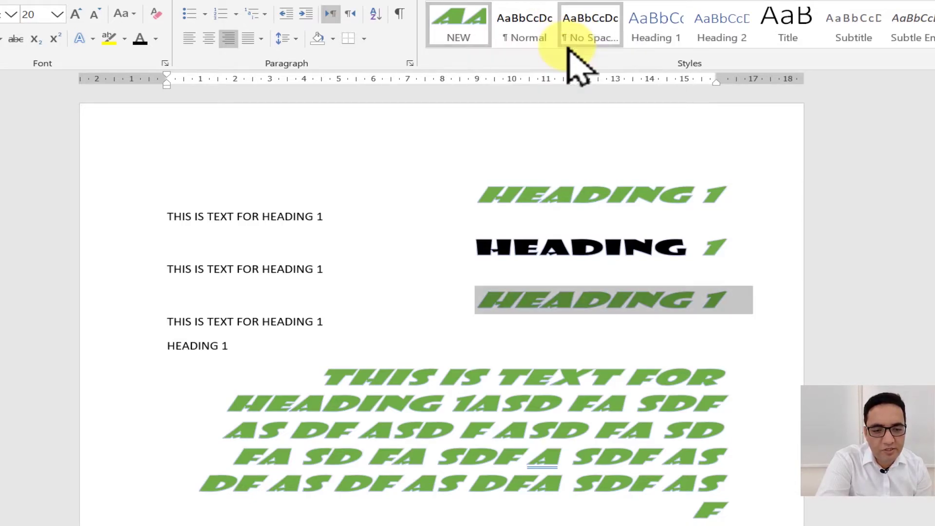
right_click(465, 14)
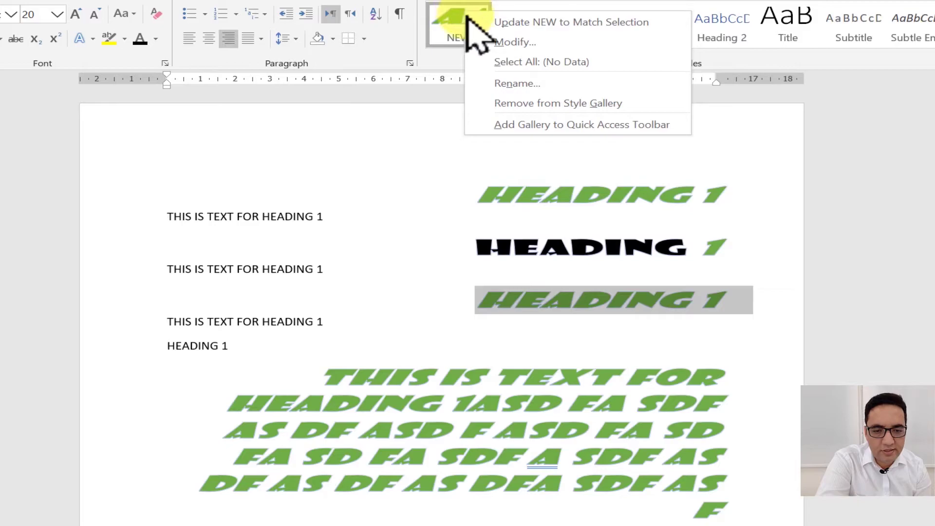
left_click(522, 31)
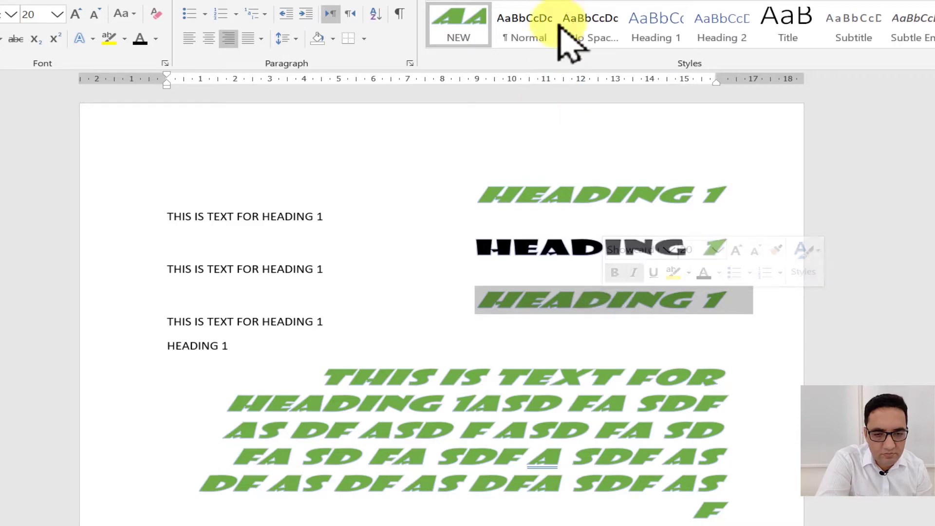
right_click(460, 28)
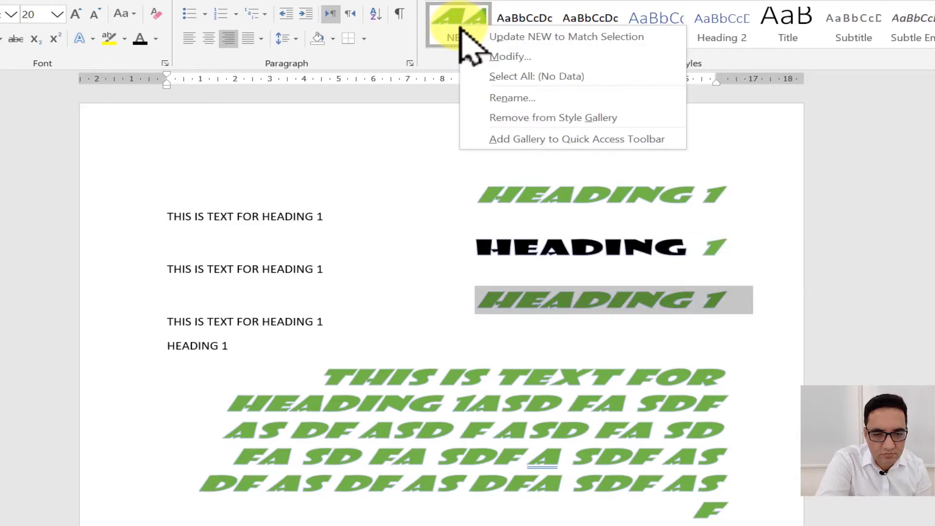
left_click(471, 36)
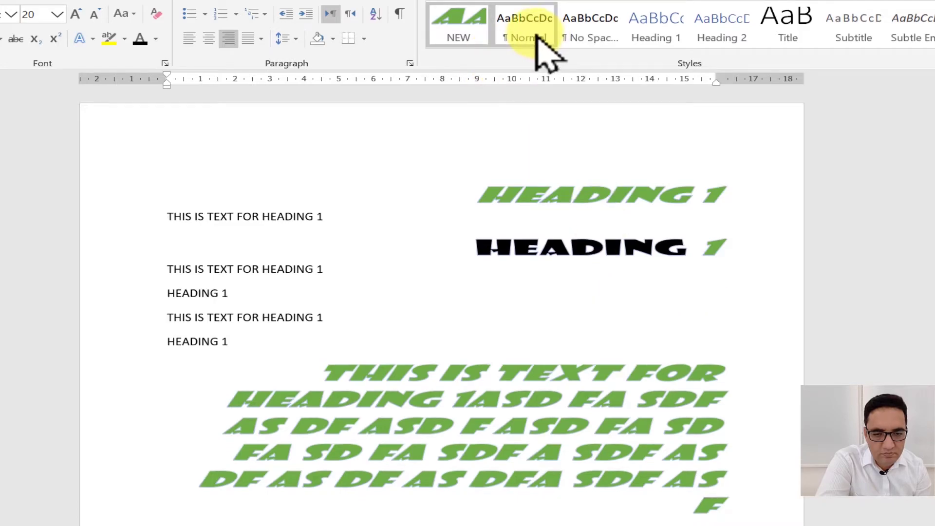
- Open the NEW style's modification settings to review its formatting, and close them
right_click(465, 30)
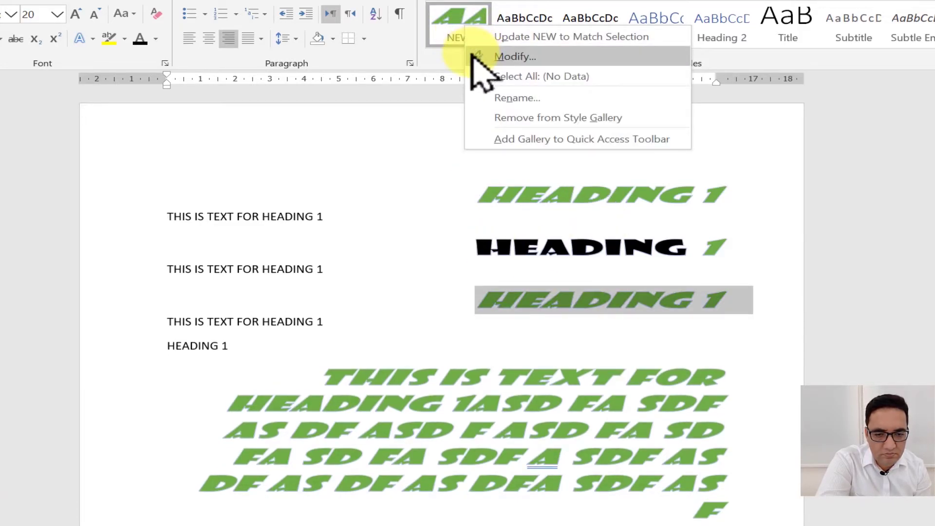
left_click(515, 57)
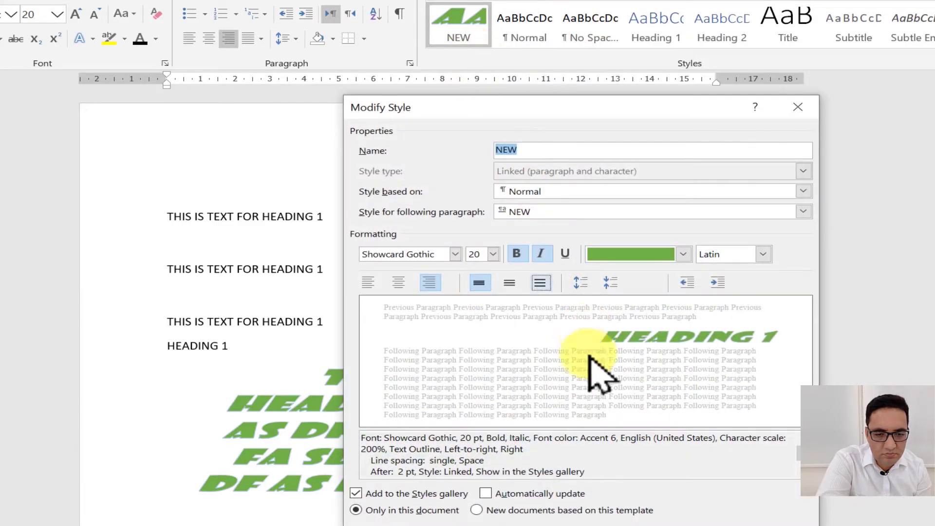
left_click(682, 521)
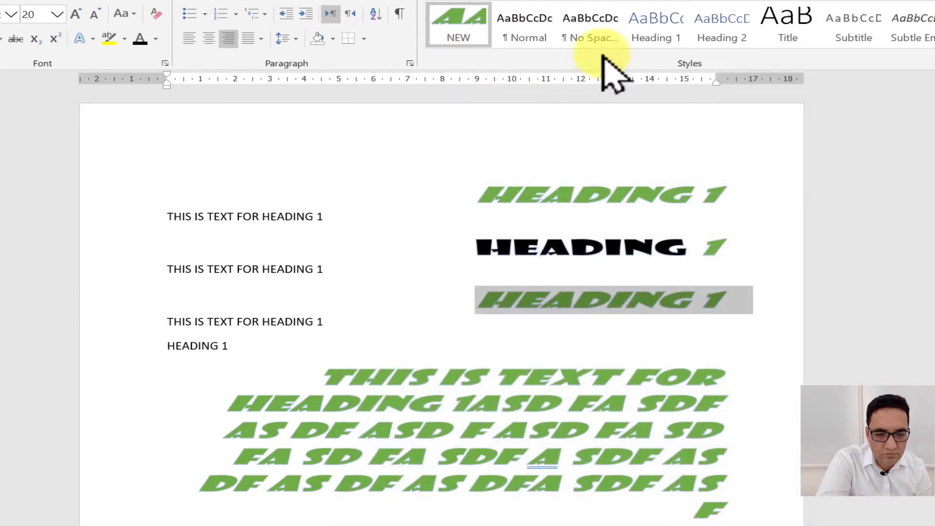
- Apply the NEW style to the whole first THIS IS TEXT FOR HEADING 1 line
left_click(241, 216)
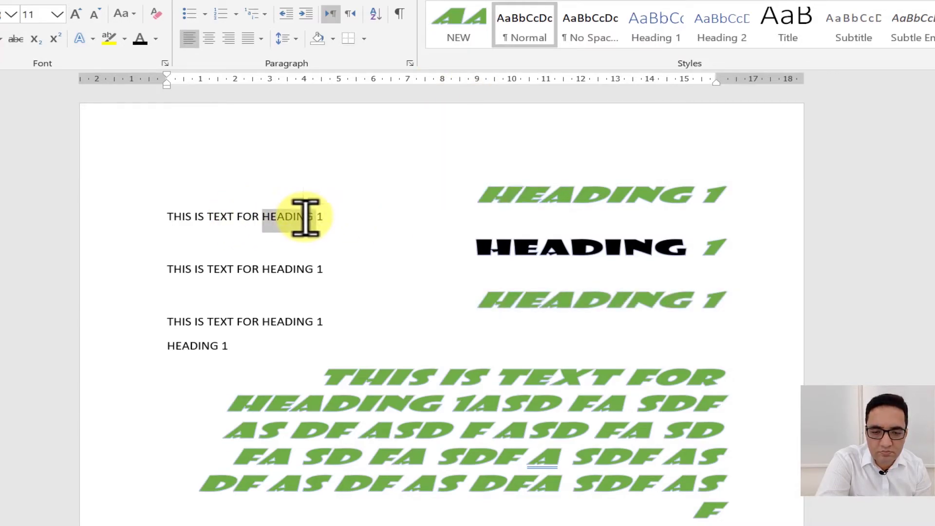
triple_click(311, 214)
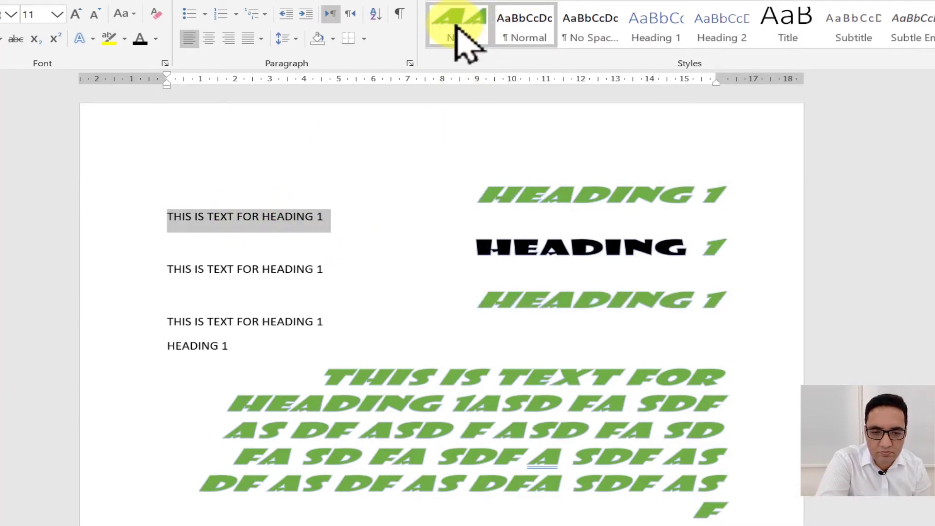
left_click(458, 24)
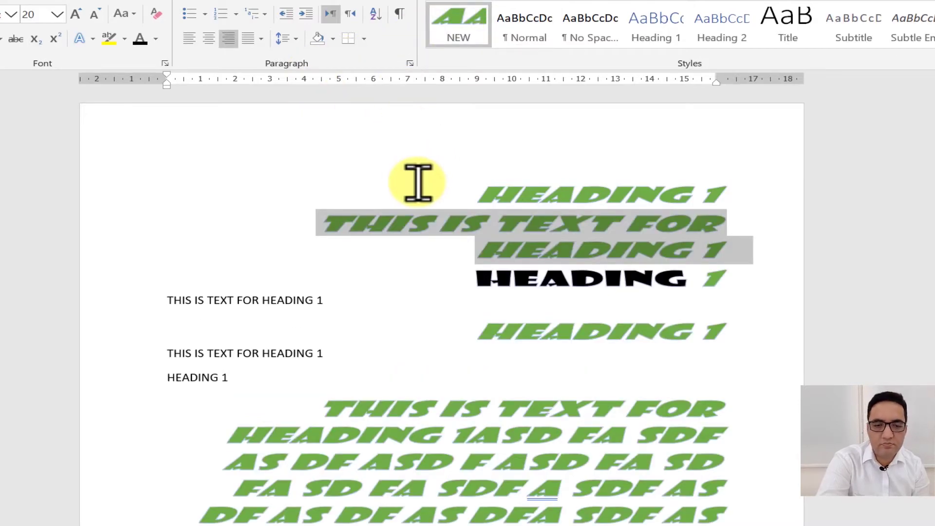
left_click(330, 300)
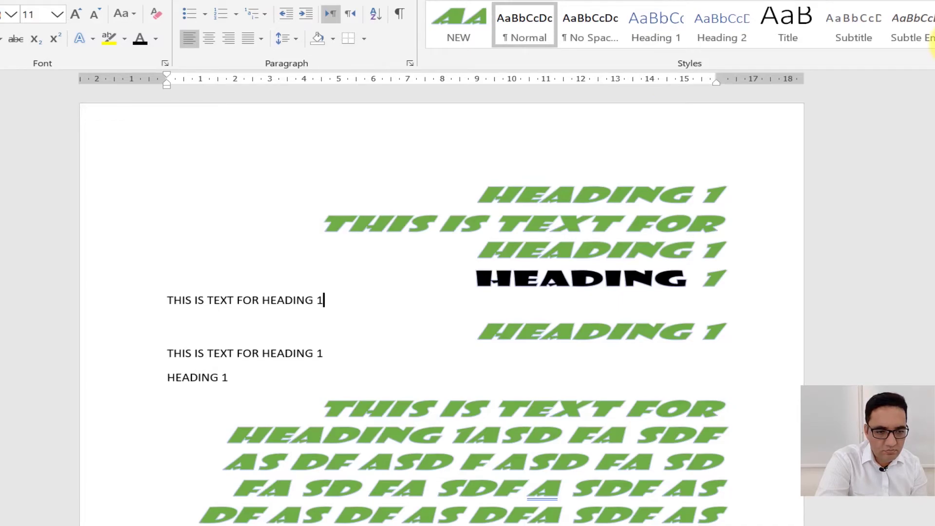
- Color the first THIS IS TEXT FOR HEADING 1 line orange and update the NEW style to match the selection
triple_click(572, 253)
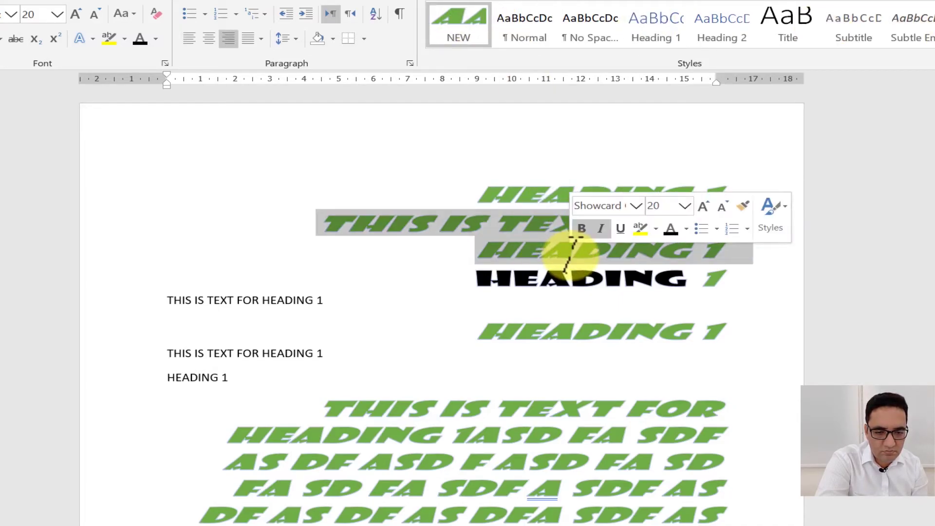
right_click(448, 25)
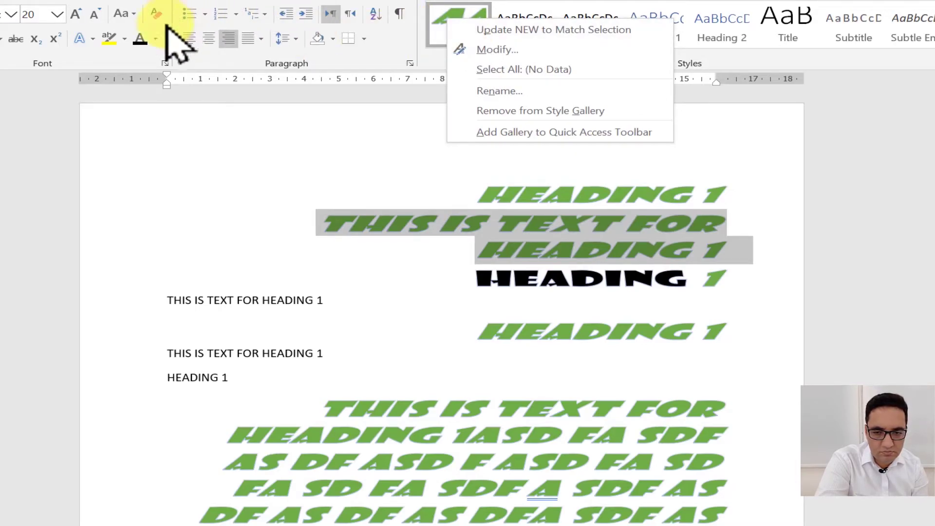
left_click(155, 39)
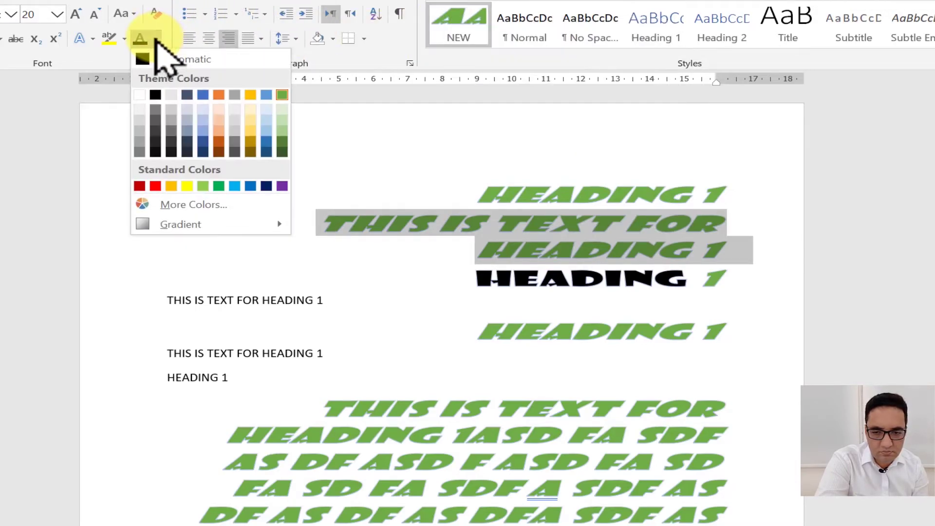
left_click(219, 108)
right_click(463, 29)
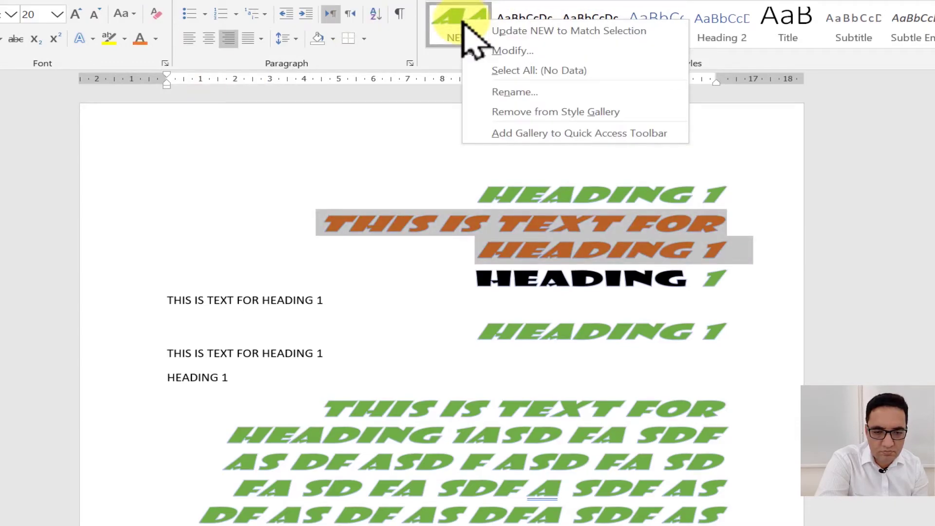
left_click(492, 32)
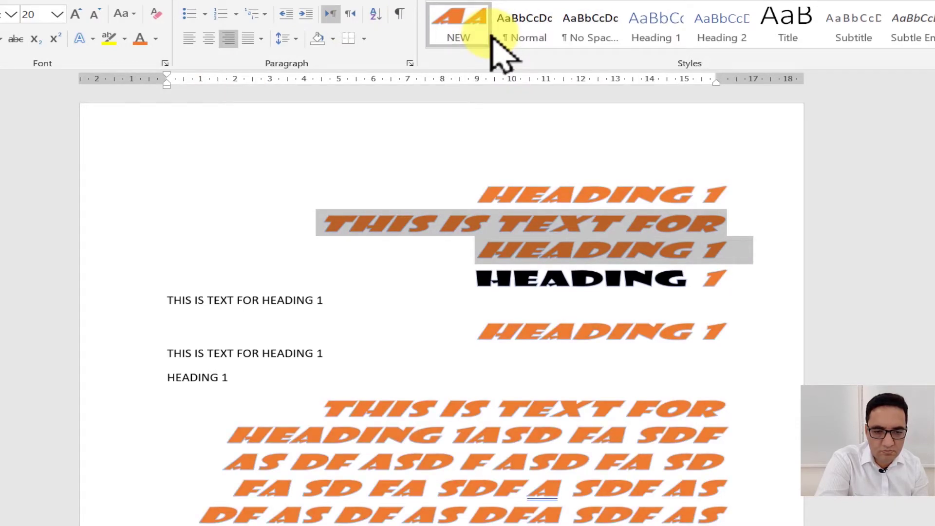
- Undo the last orange recoloring and the NEW style update
key("ctrl+z")
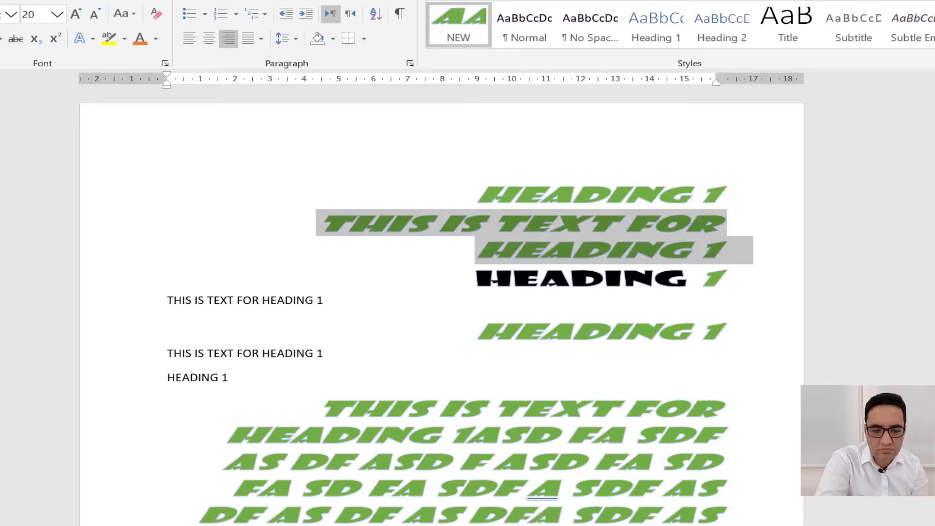
- Color the first THIS IS TEXT FOR HEADING 1 line orange again and update the NEW style to match the selection
left_click(606, 279)
left_click_drag(318, 220, 756, 243)
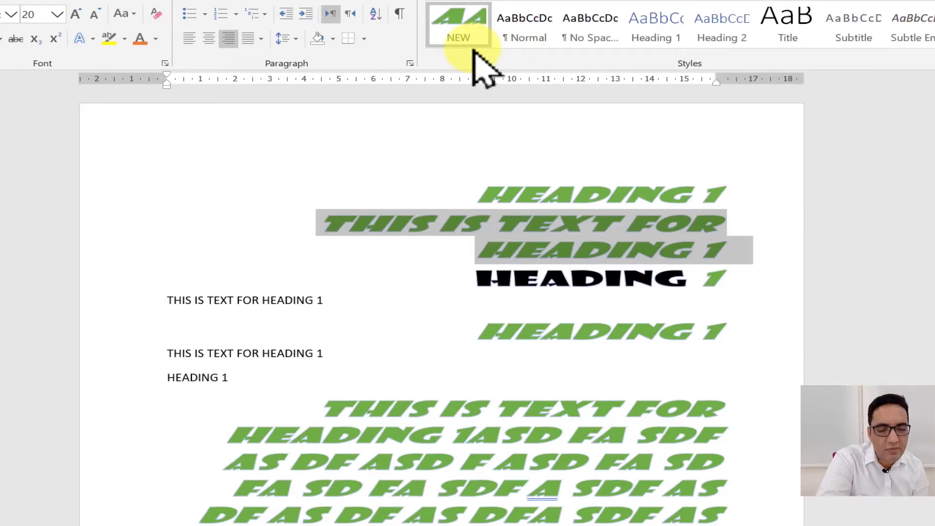
left_click(334, 39)
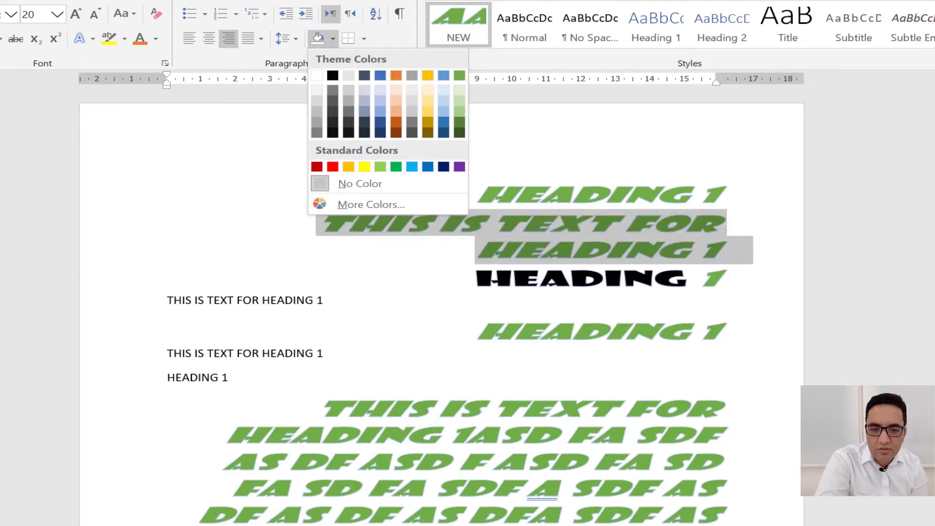
left_click(163, 12)
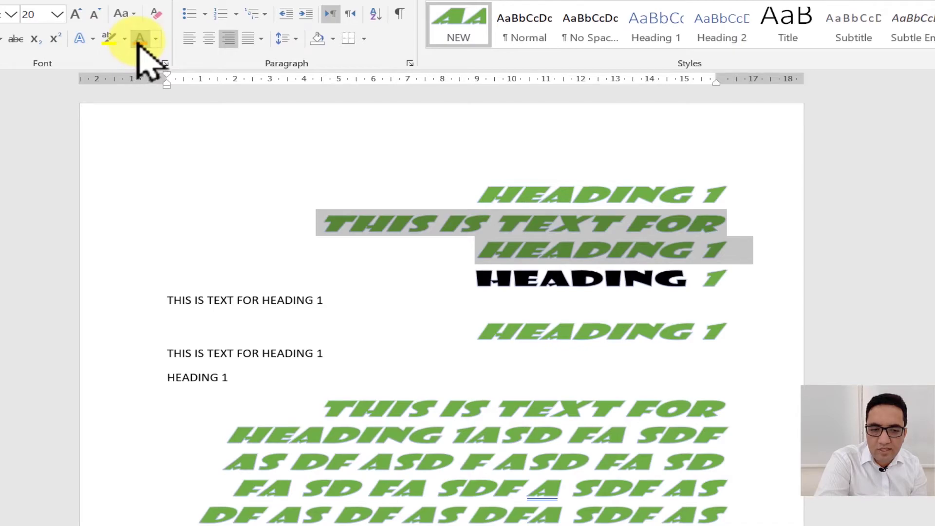
left_click(139, 39)
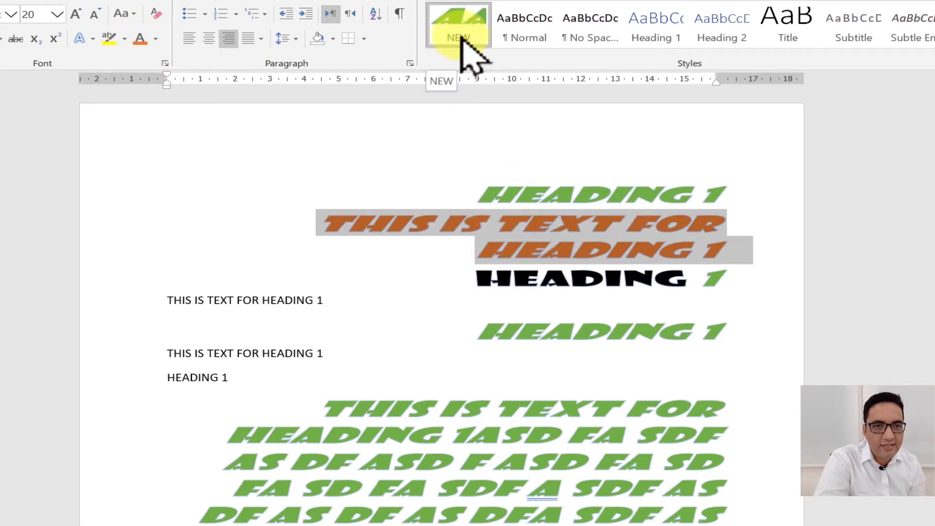
right_click(468, 15)
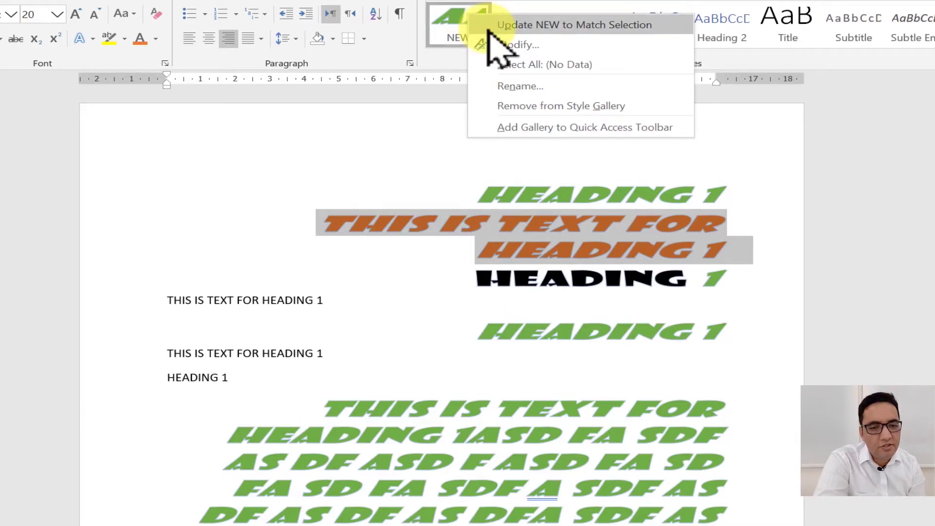
left_click(488, 27)
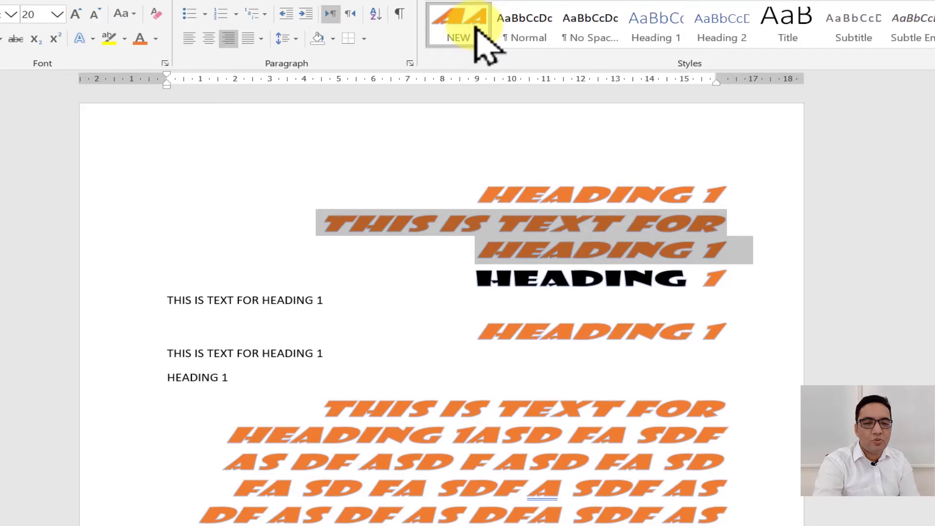
- Apply the NEW style to the whole partly black HEADING 1 line
left_click(569, 278)
triple_click(568, 278)
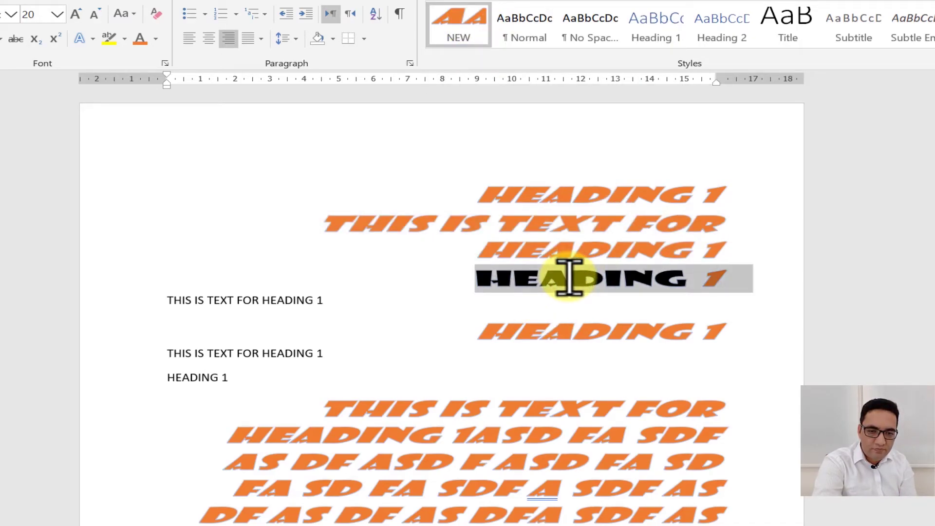
left_click(475, 22)
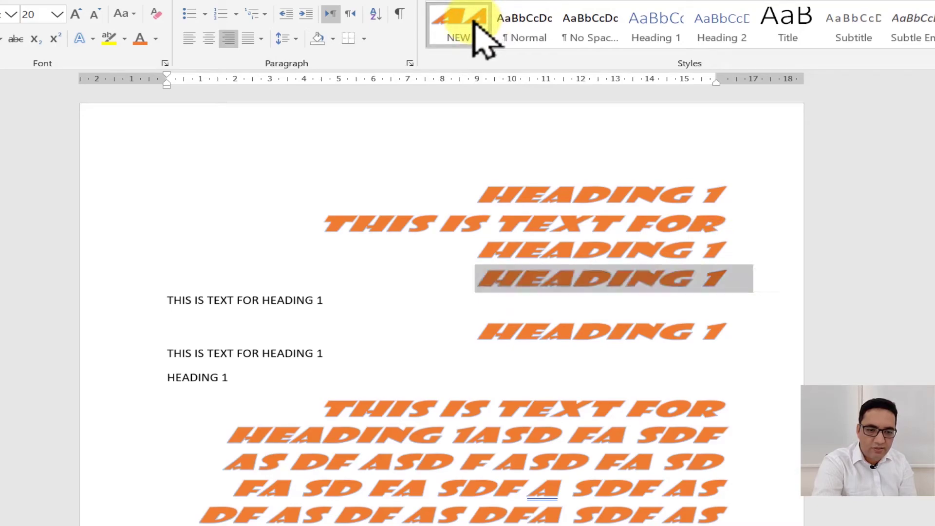
left_click(660, 395)
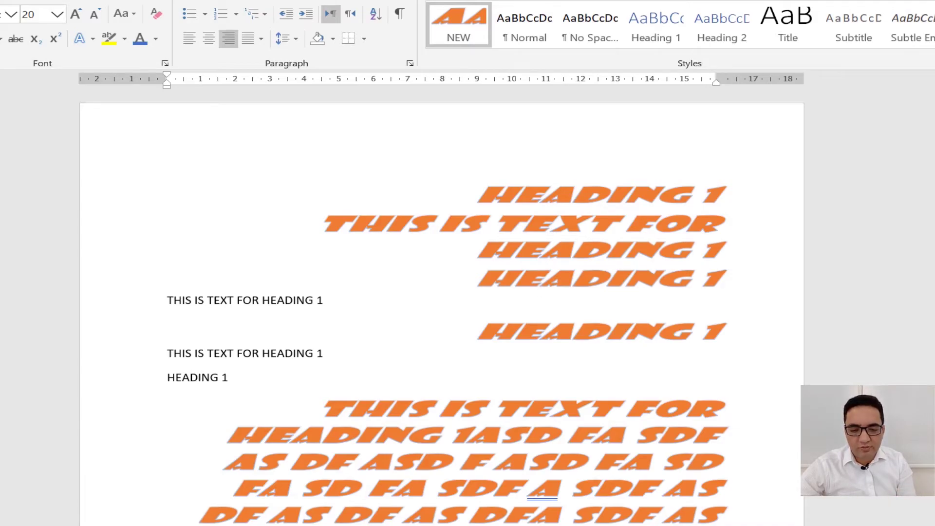
- Switch to Document2 and place the cursor in the Food heading to check its style
mouse_move(357, 472)
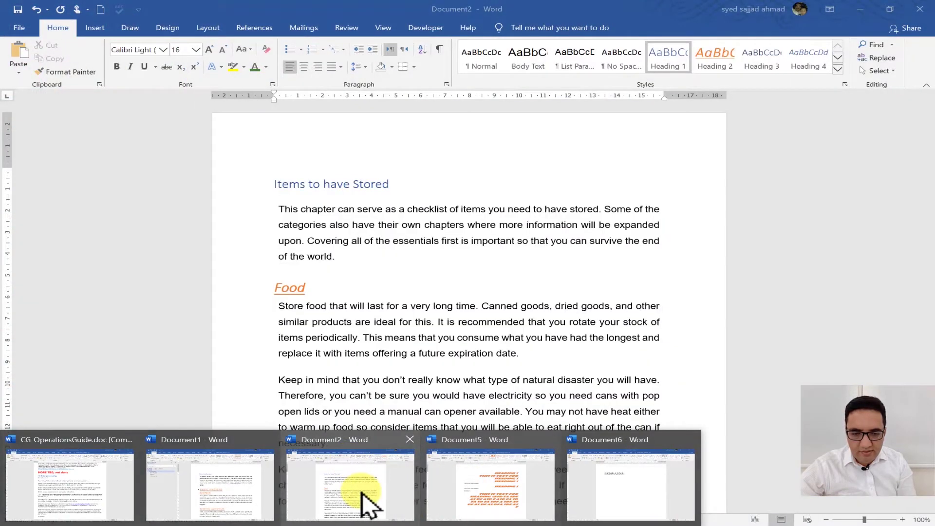
left_click(365, 499)
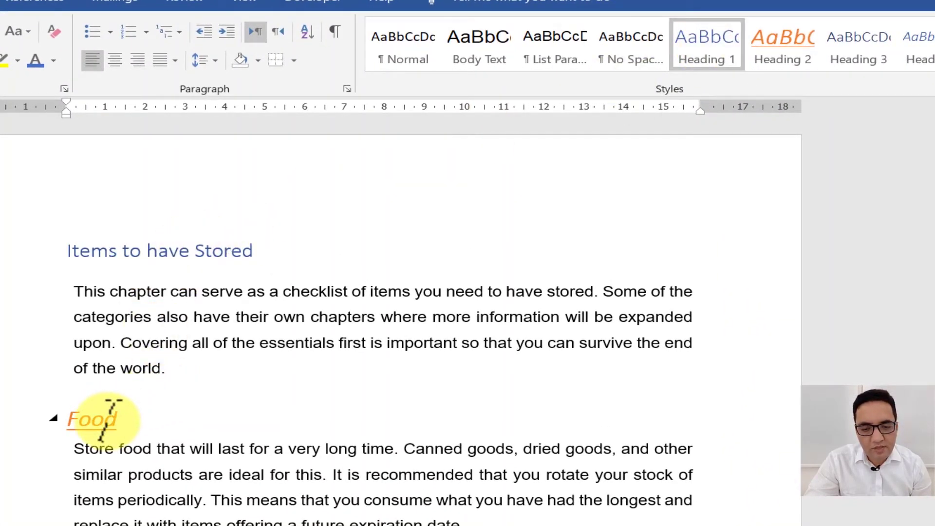
left_click(108, 417)
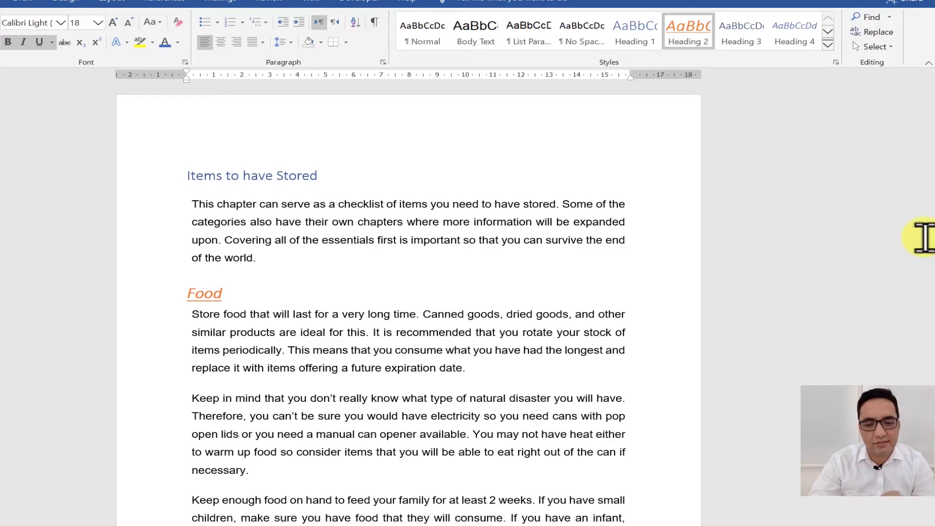
- Apply the Heading 3 style to the Medical Supplies heading
left_click_drag(930, 139, 930, 312)
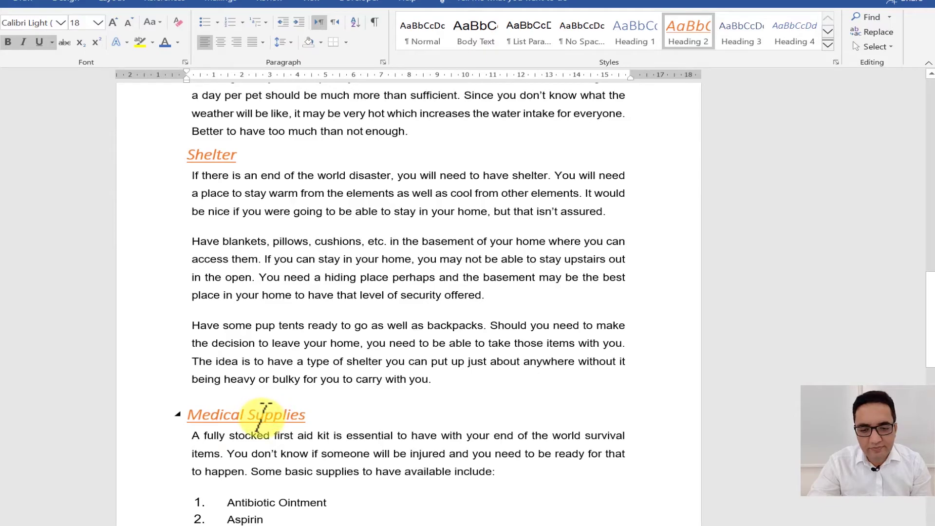
triple_click(263, 414)
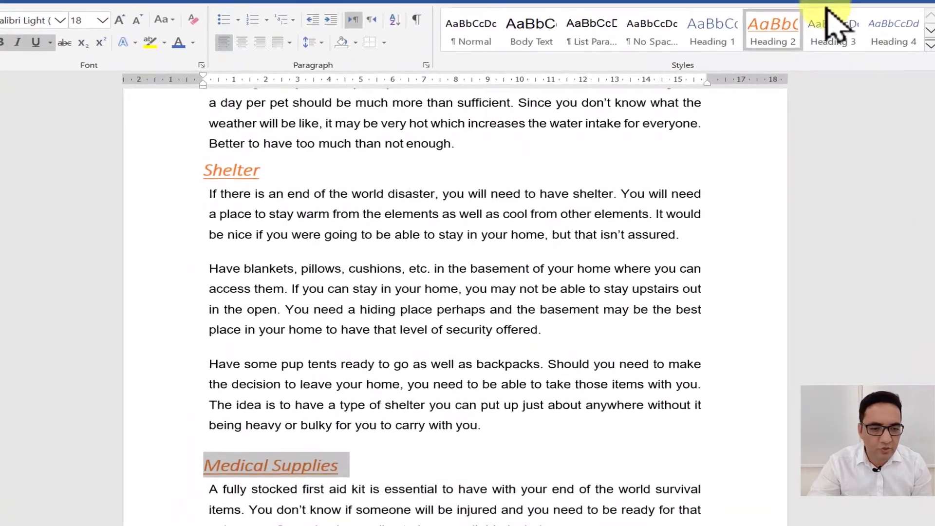
left_click(749, 33)
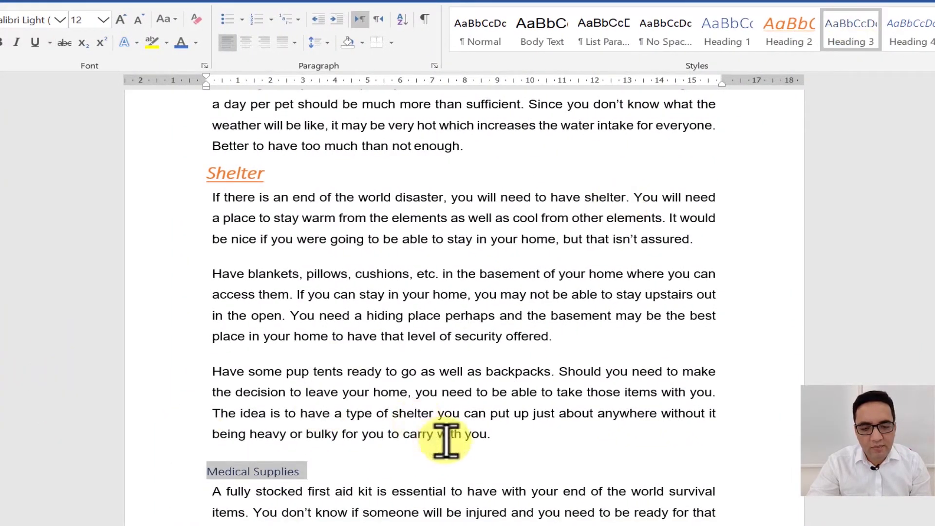
- Collapse the section under the Medical Supplies heading and expand it again
scroll(321, 277, "down", 6)
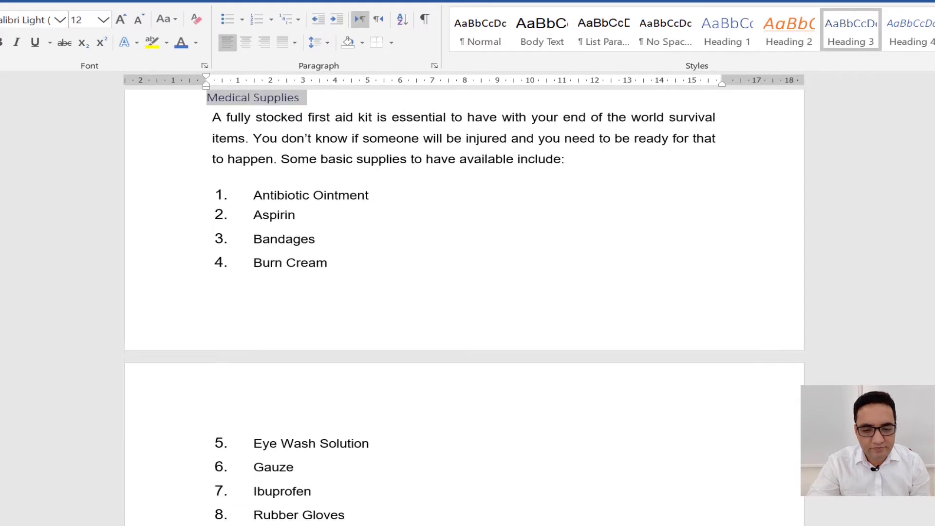
scroll(321, 278, "up", 1)
left_click(315, 221)
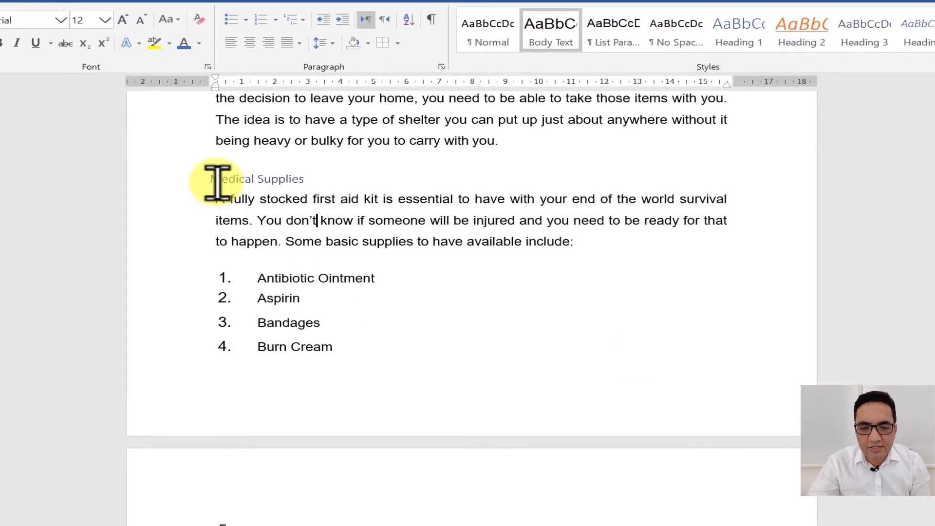
mouse_move(197, 178)
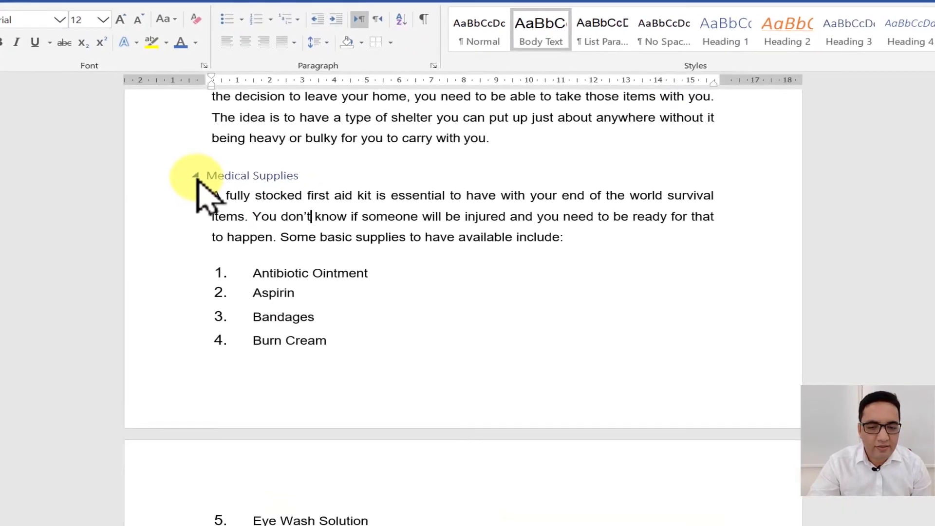
left_click(336, 301)
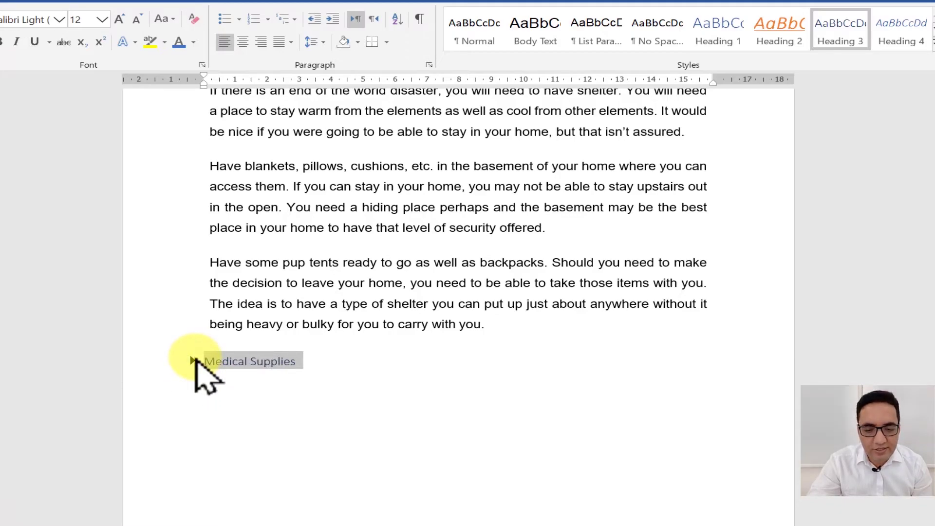
left_click(193, 361)
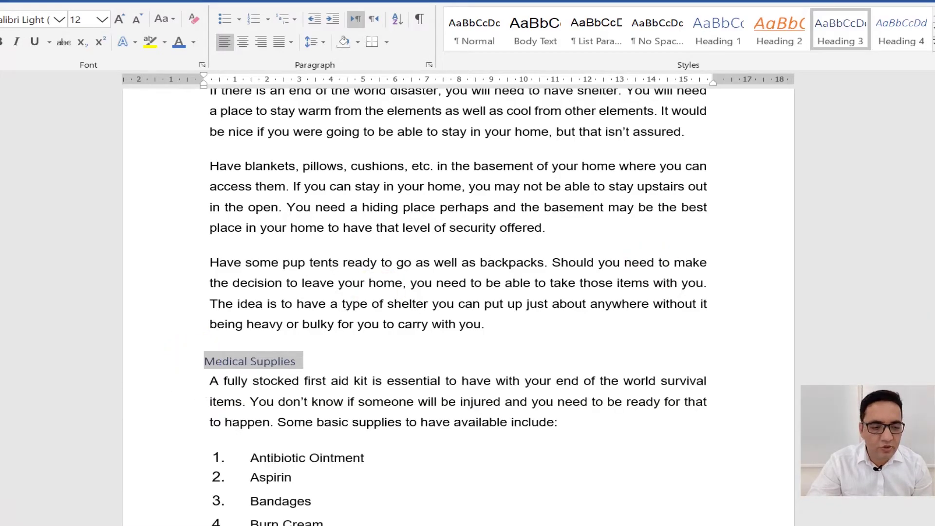
- Collapse the section under the Shelter heading and expand it again
scroll(193, 361, "up", 10)
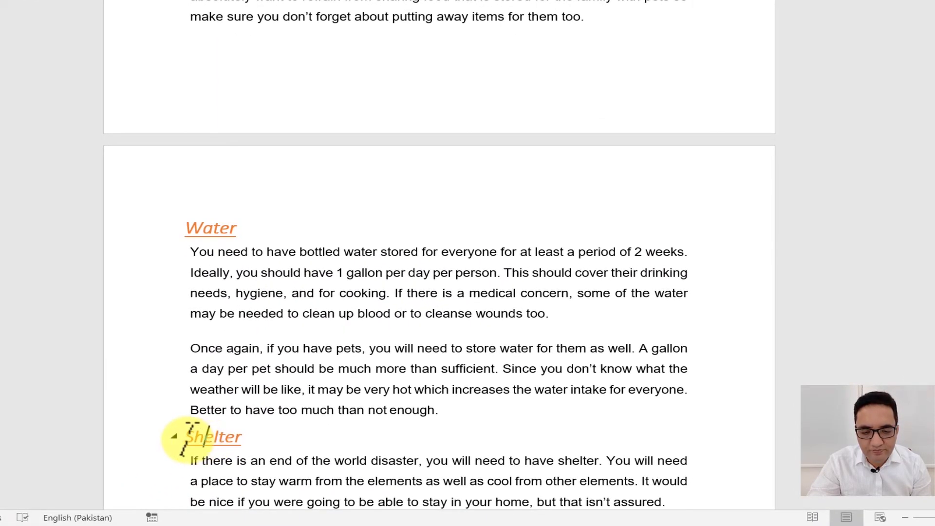
left_click(176, 437)
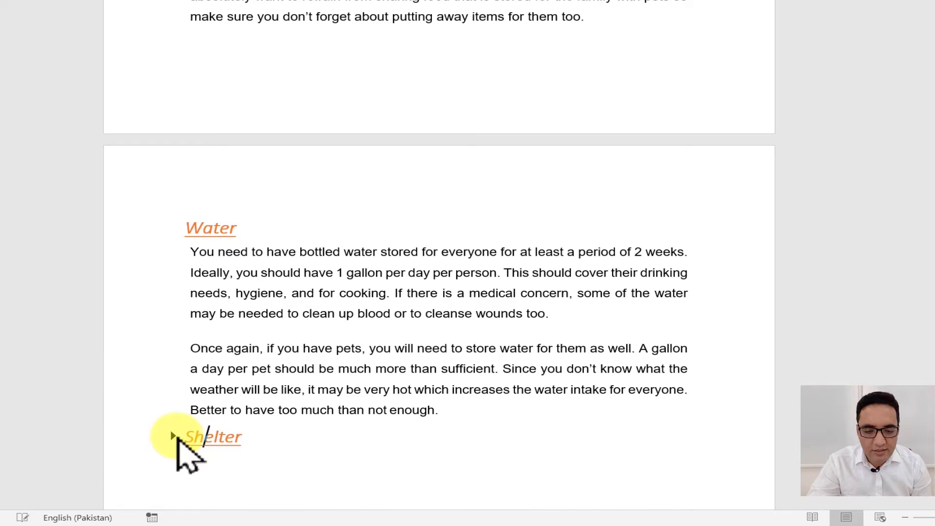
scroll(206, 436, "down", 5)
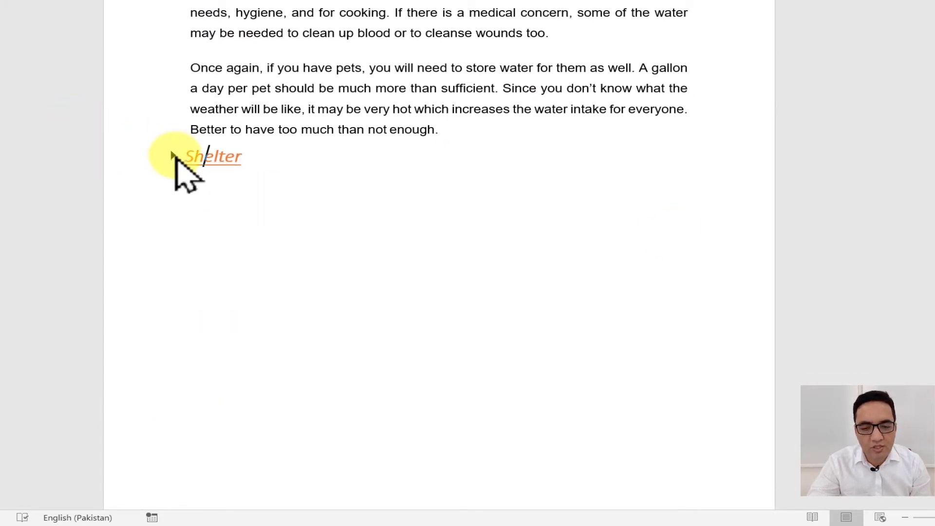
left_click(174, 156)
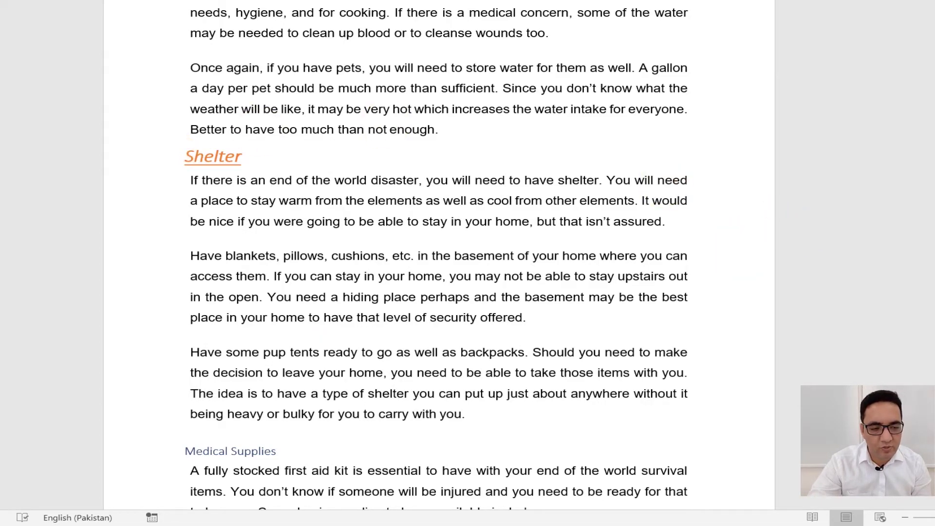
- Apply the Heading 1 style to Thermometer, the last item of the numbered medical supplies list
scroll(439, 253, "up", 8)
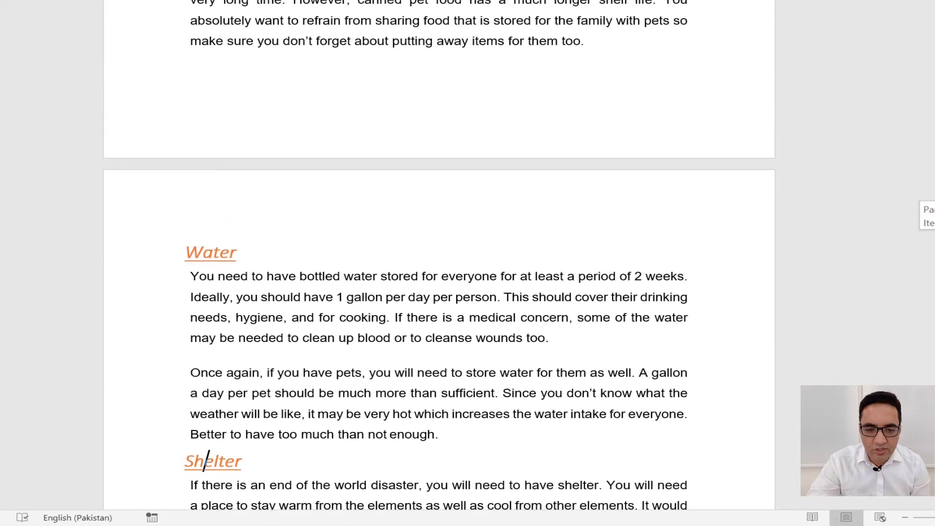
scroll(438, 253, "up", 8)
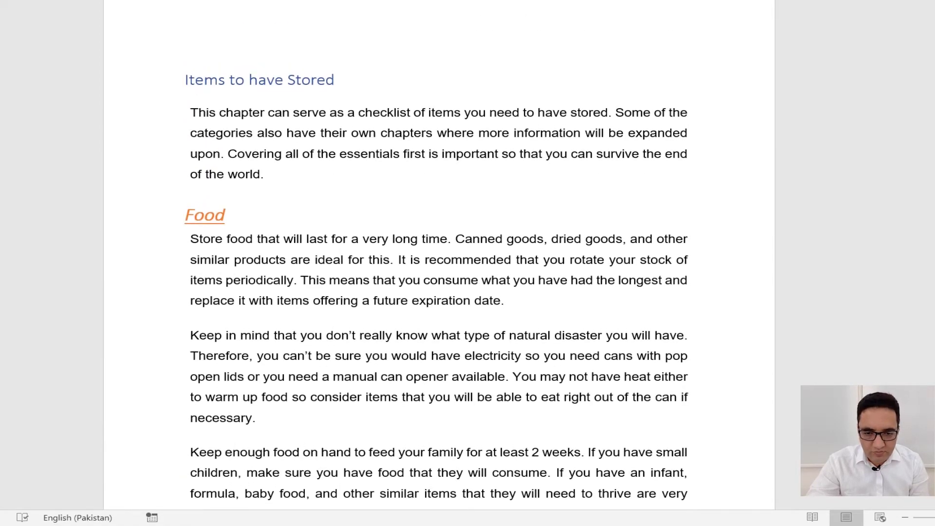
left_click(226, 84)
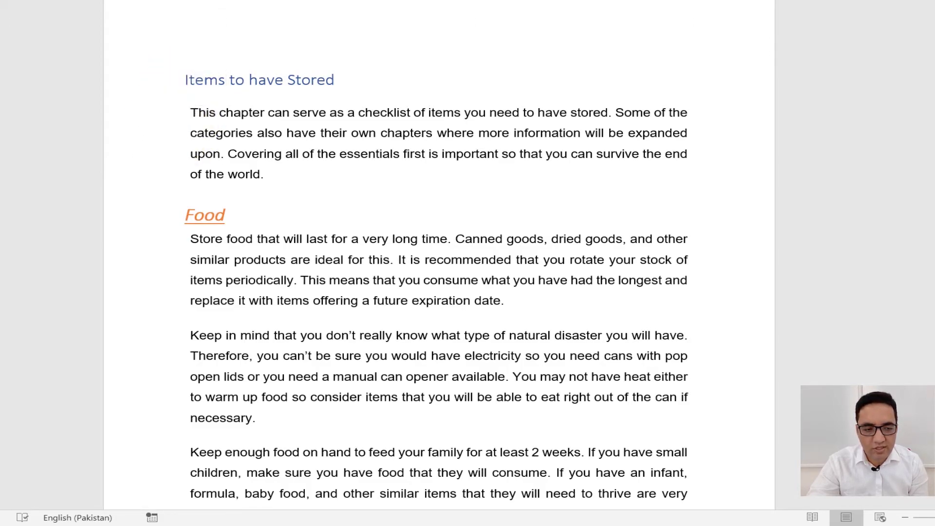
scroll(438, 292, "down", 3)
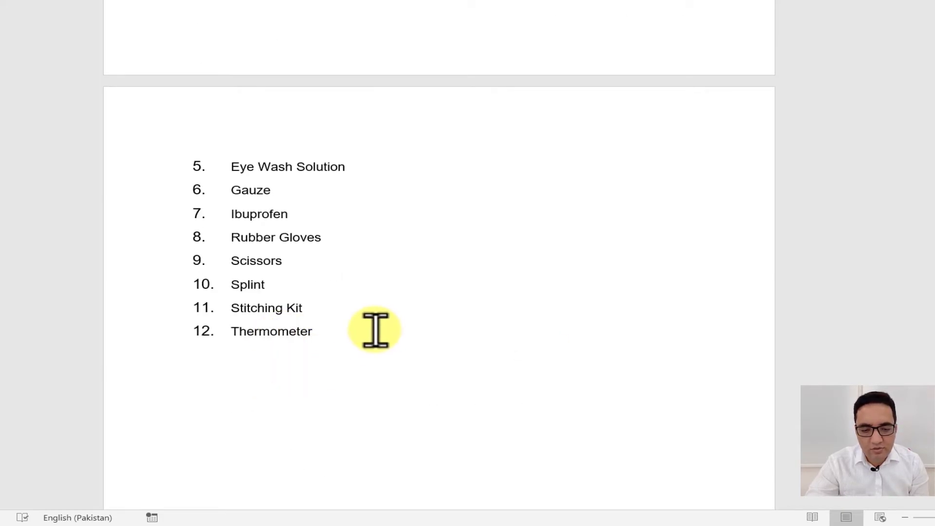
left_click(180, 329)
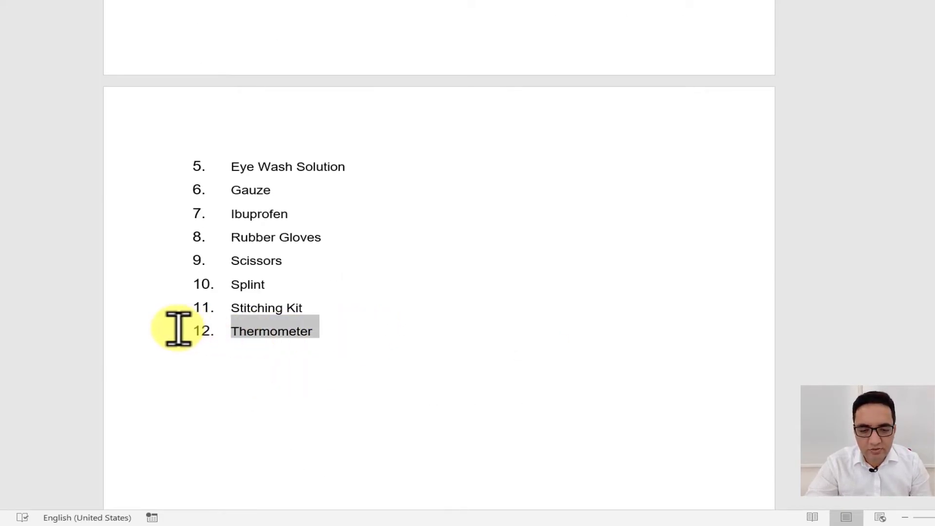
key("ctrl+alt+1")
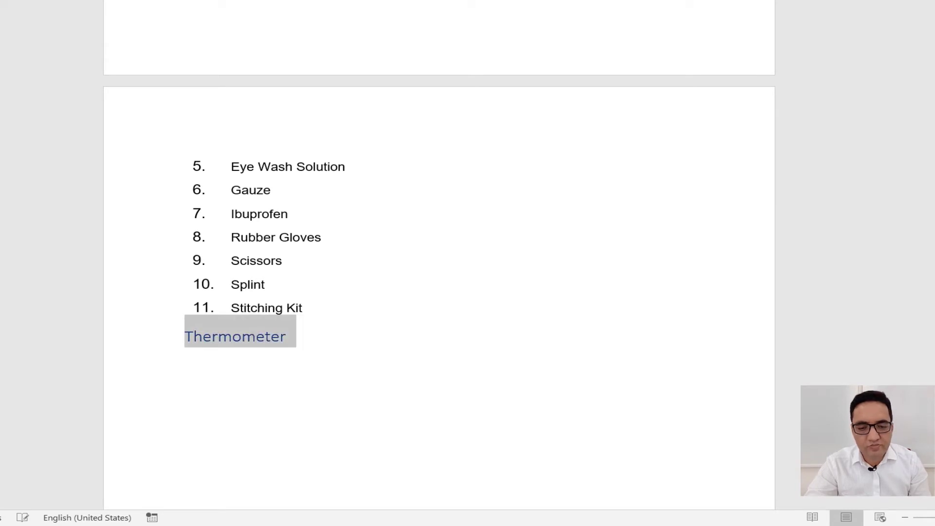
- Collapse the section under the Items to have Stored heading
scroll(438, 263, "up", 20)
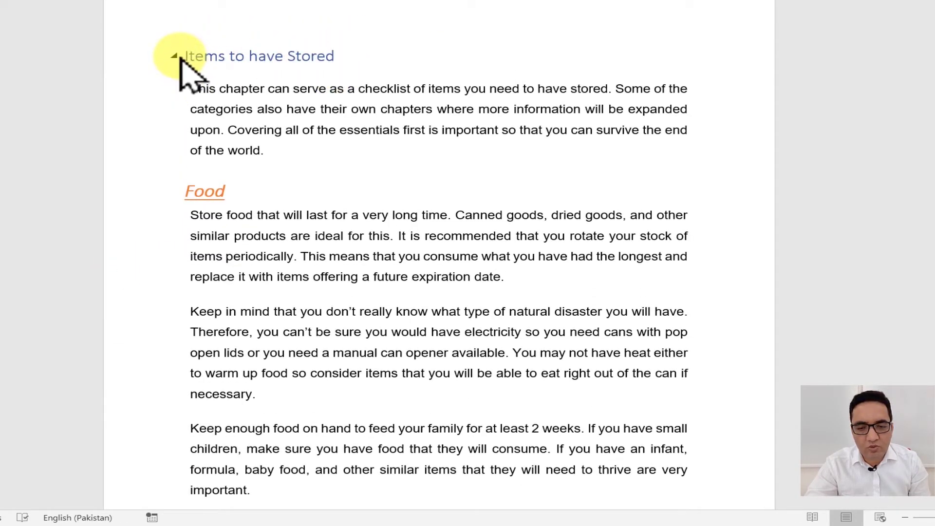
left_click(174, 56)
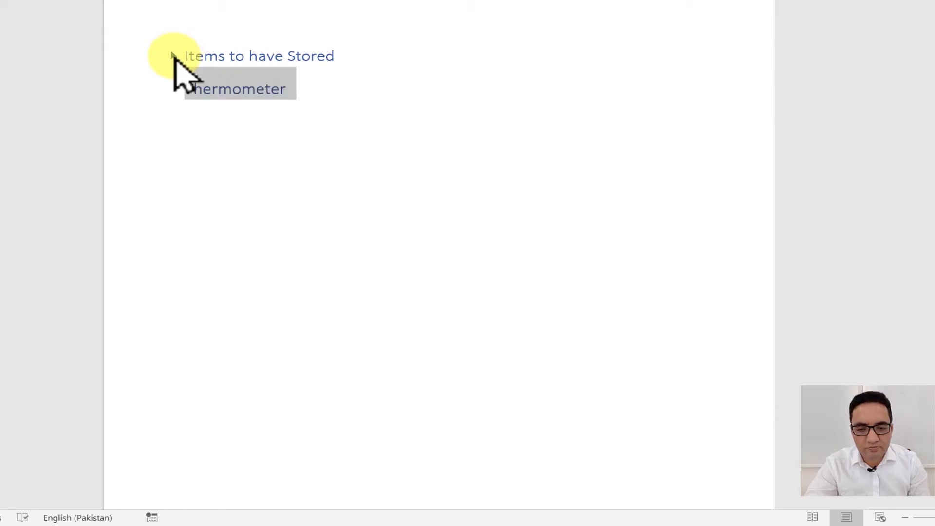
left_click(378, 93)
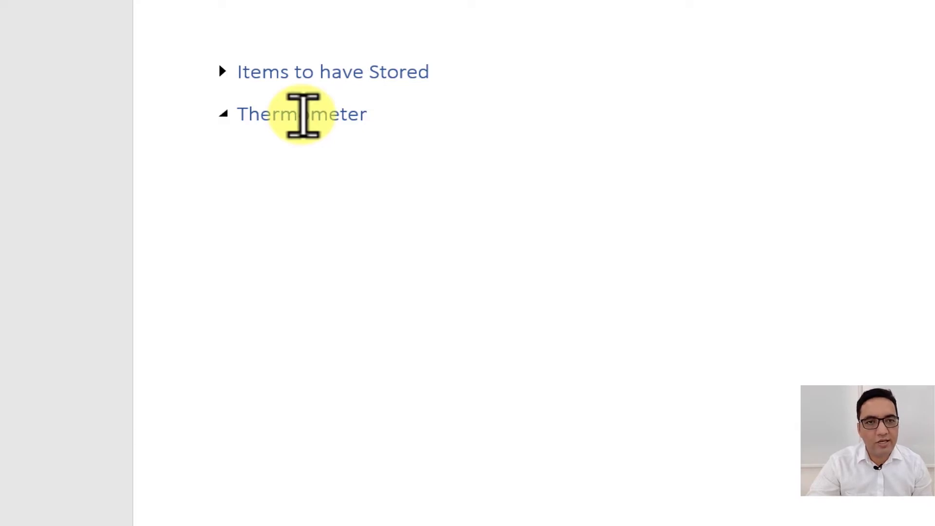
left_click(271, 69)
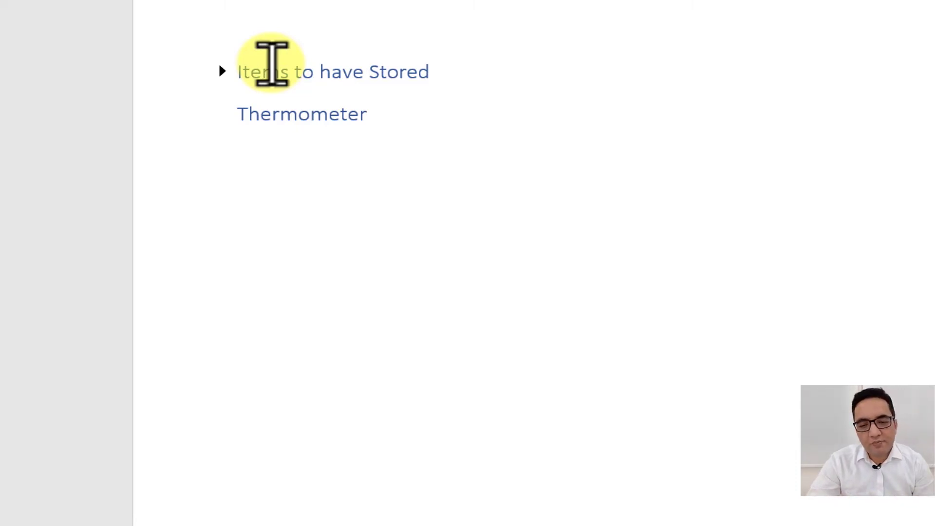
- Show the Navigation Pane and use it to visit the Items to have Stored, Food, Water, Shelter and Medical Supplies headings
left_click(438, 47)
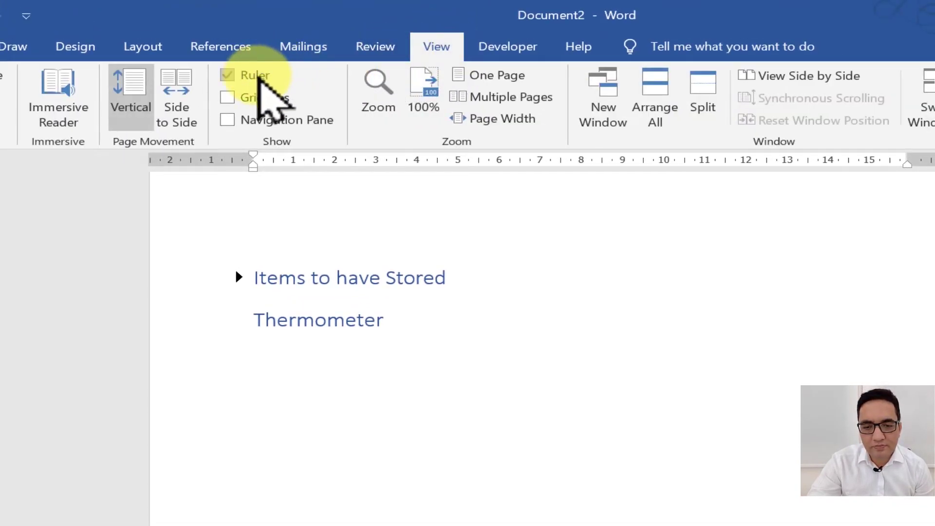
left_click(317, 125)
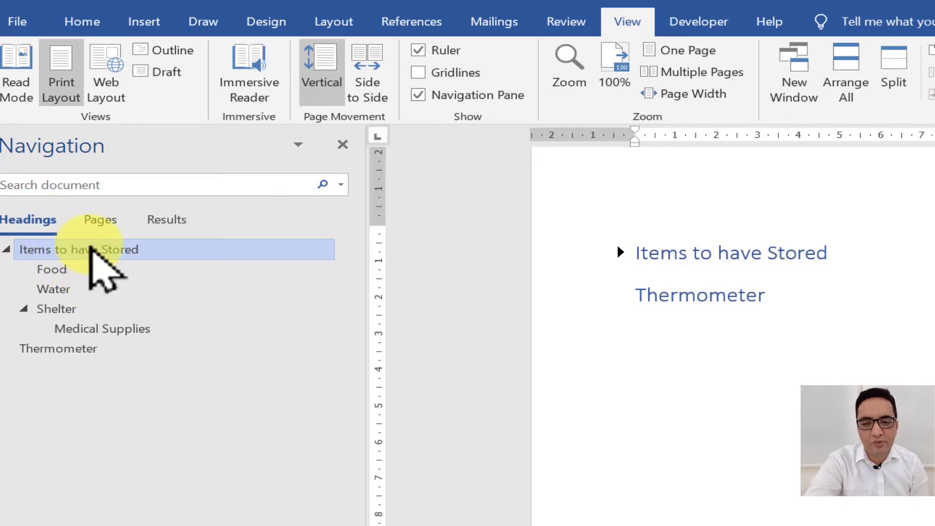
left_click(80, 249)
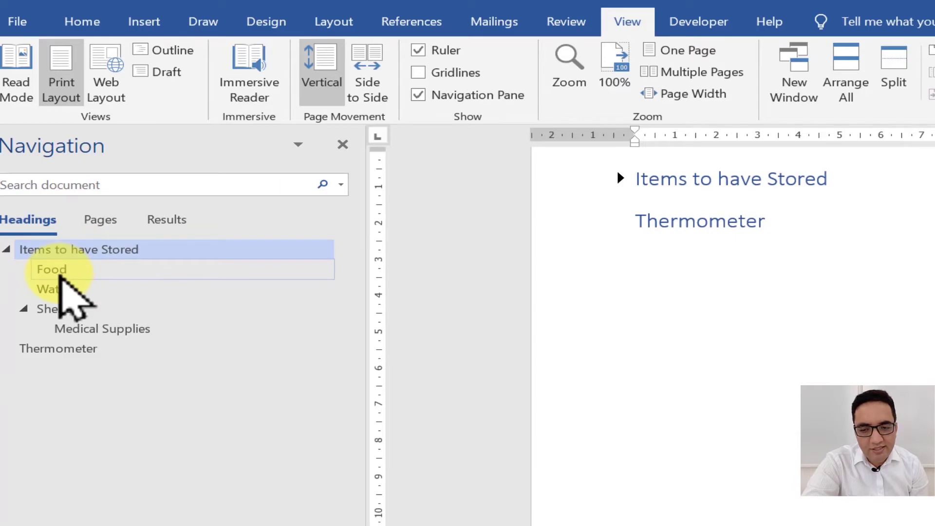
left_click(62, 270)
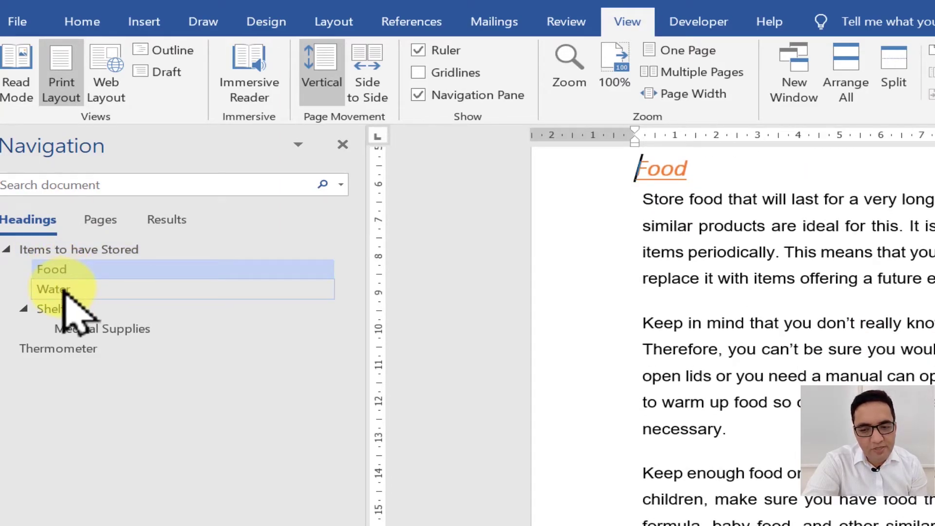
left_click(63, 291)
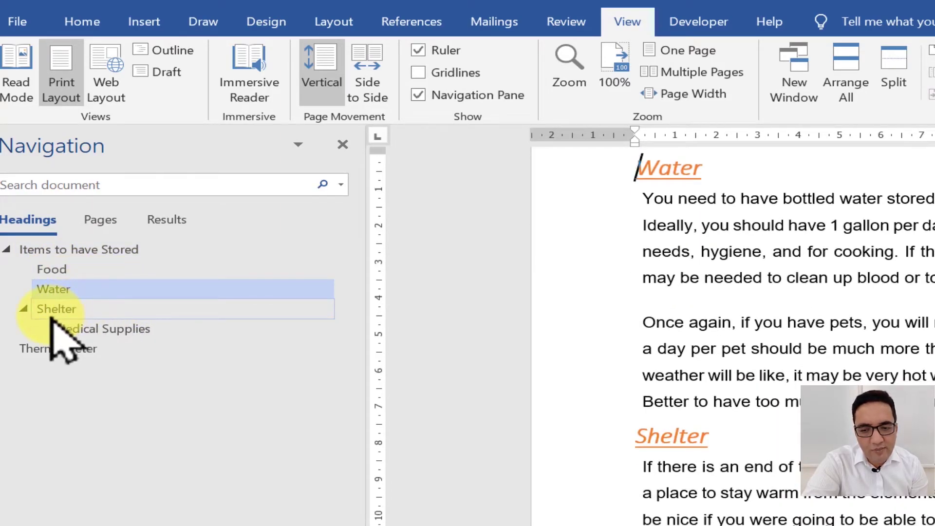
left_click(53, 311)
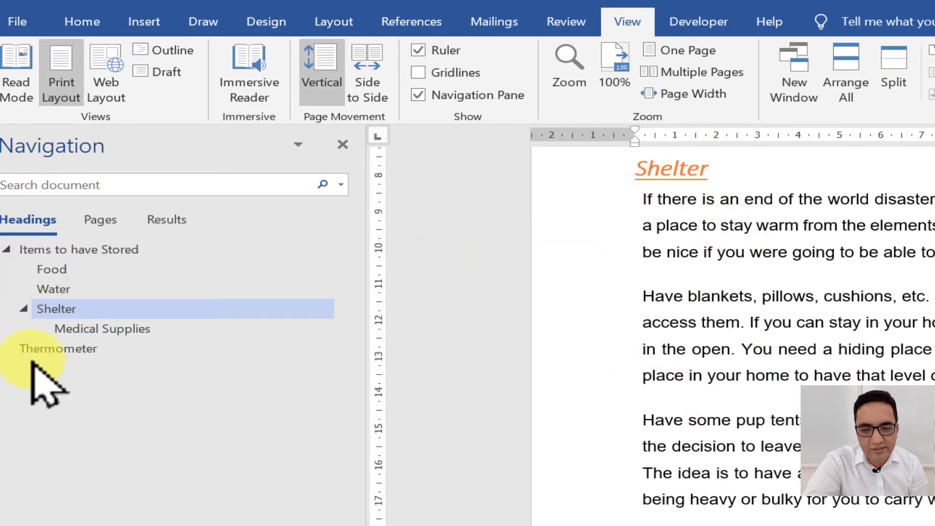
left_click(74, 330)
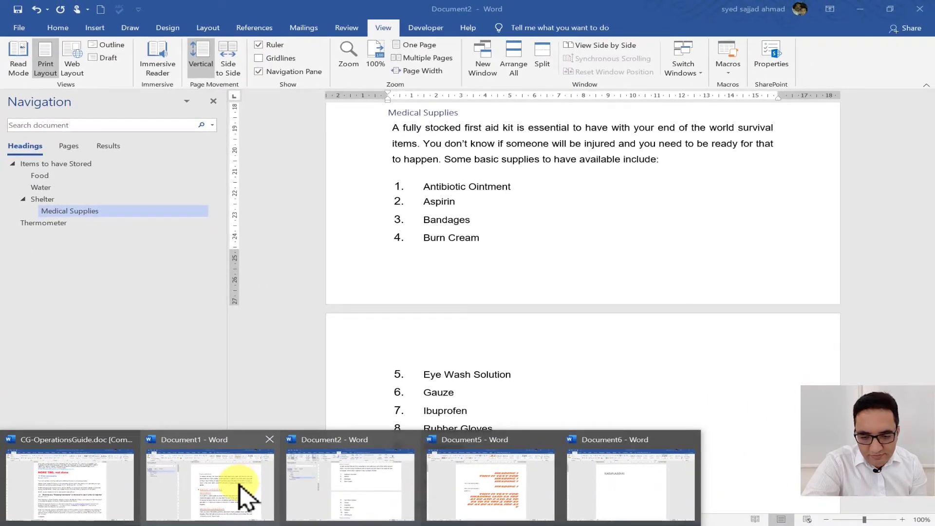
- View the Money section in Document1, and switch to CG-OperationsGuide.doc with its Navigation Pane shown
left_click(245, 492)
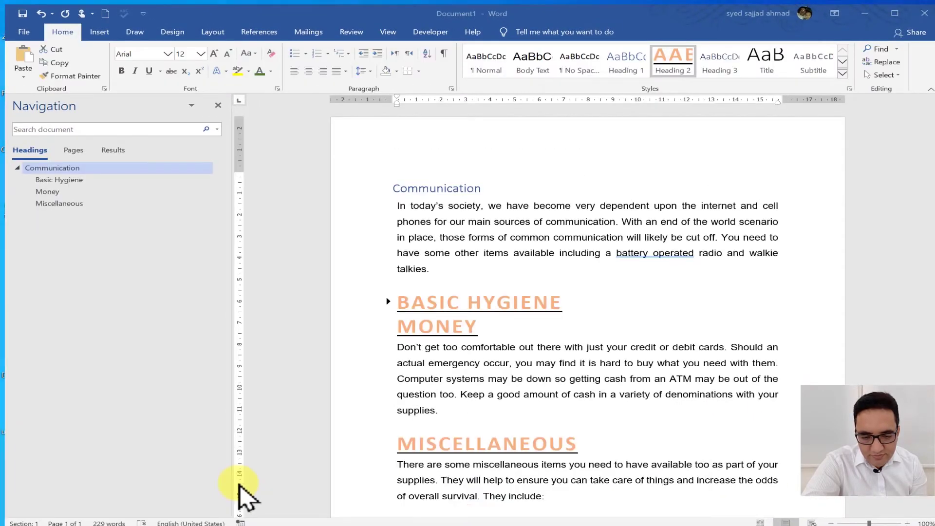
left_click(525, 375)
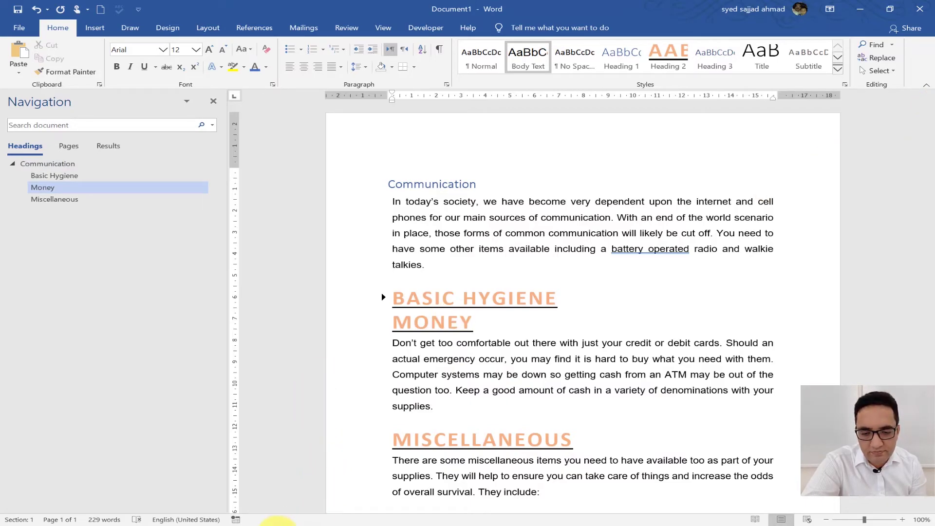
mouse_move(246, 509)
left_click(62, 494)
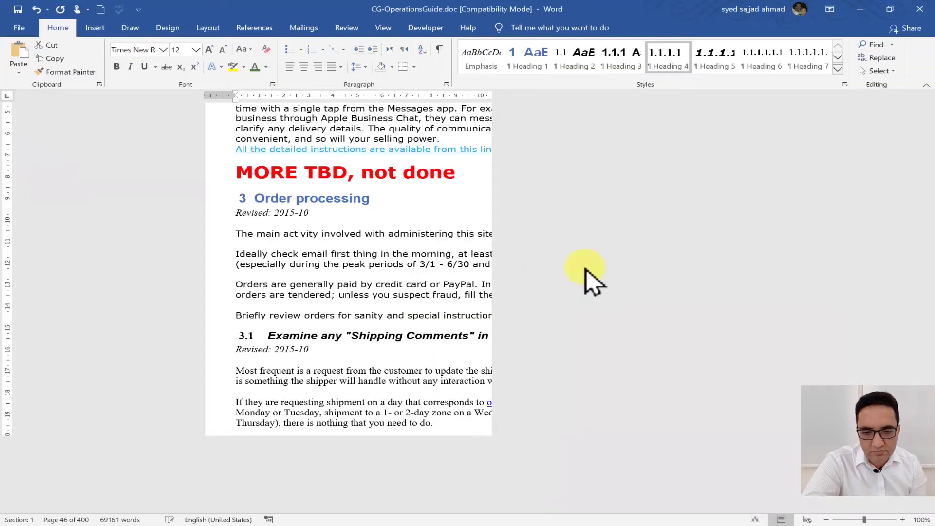
left_click(378, 29)
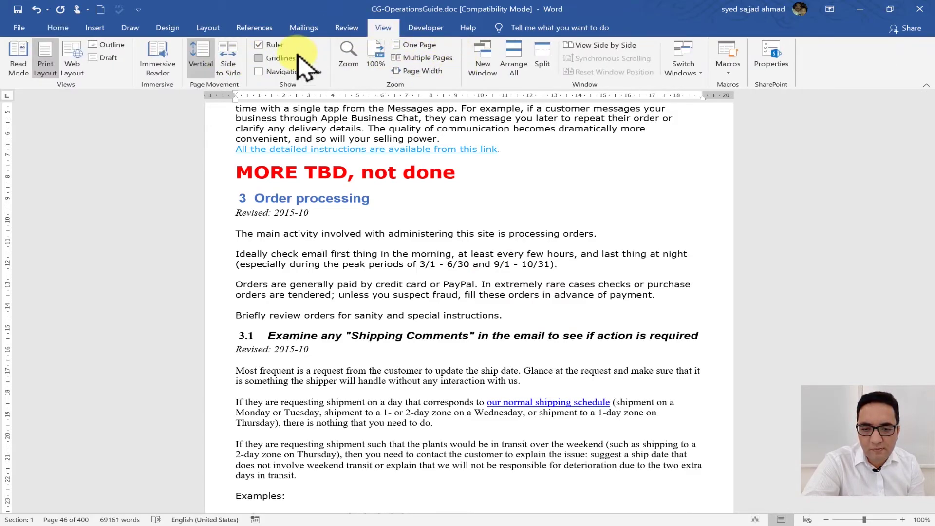
left_click(273, 72)
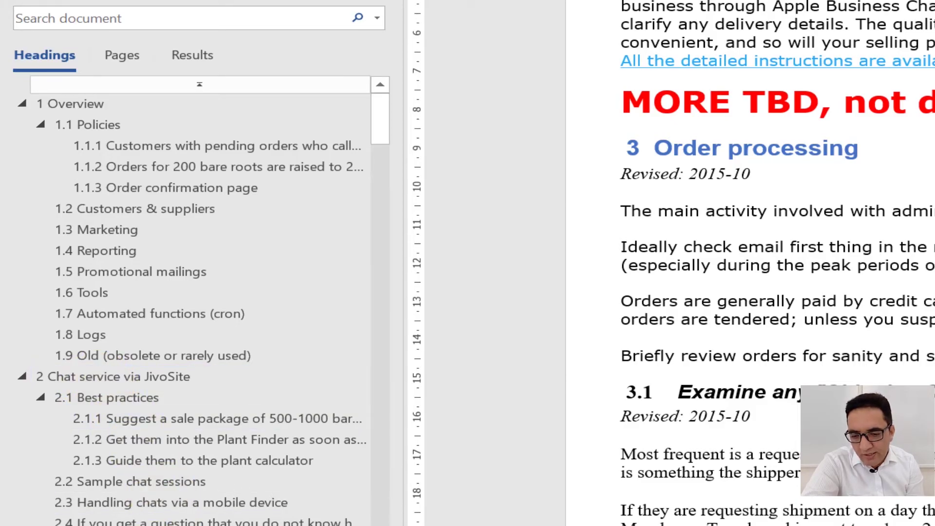
- Visit 4 Scheduled activities and 6.5 Reference through the headings list, and close the Navigation Pane
left_click(63, 404)
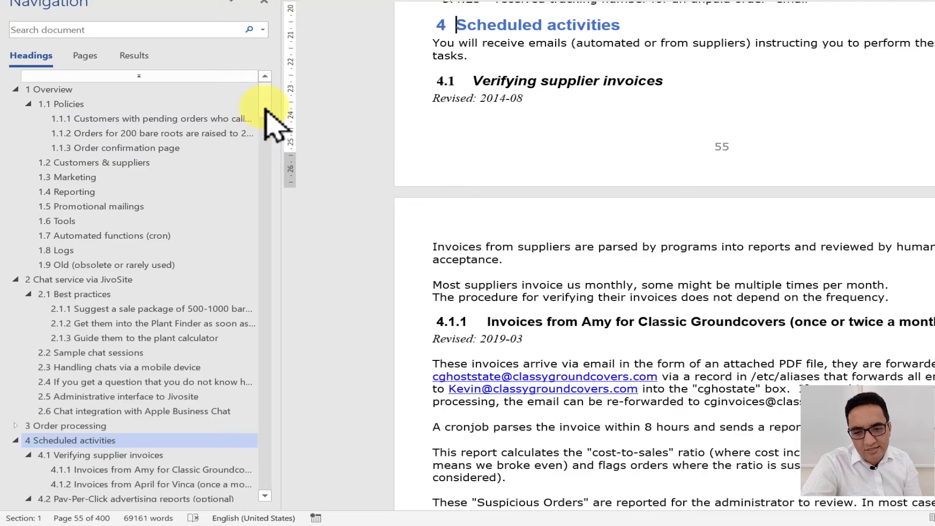
left_click_drag(267, 112, 271, 129)
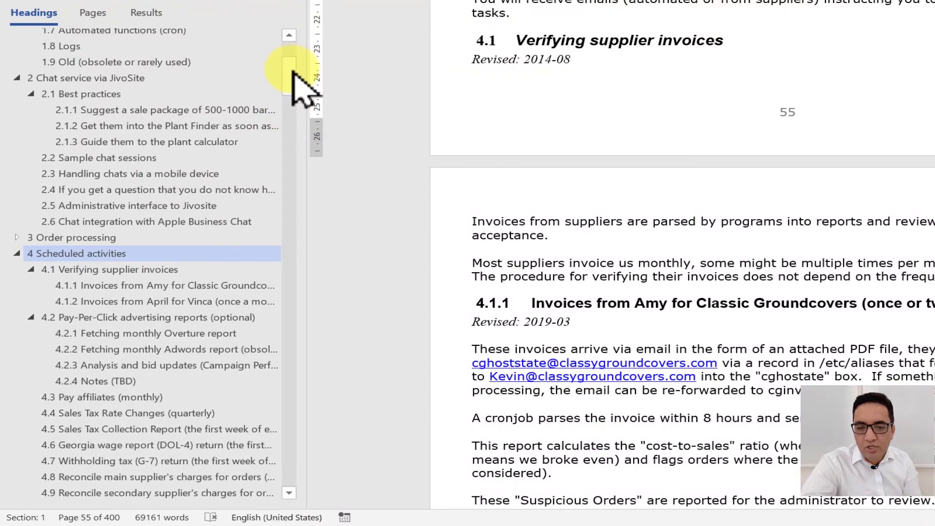
left_click_drag(290, 90, 288, 317)
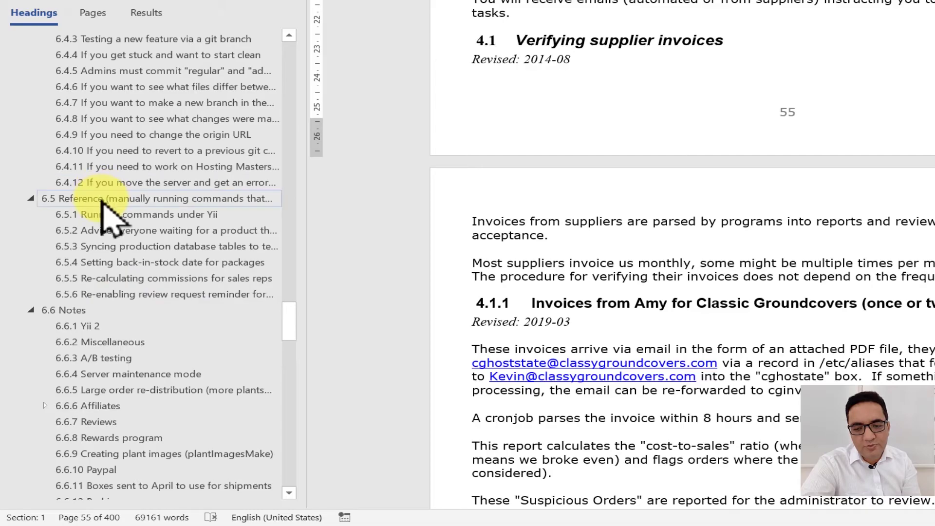
left_click(109, 218)
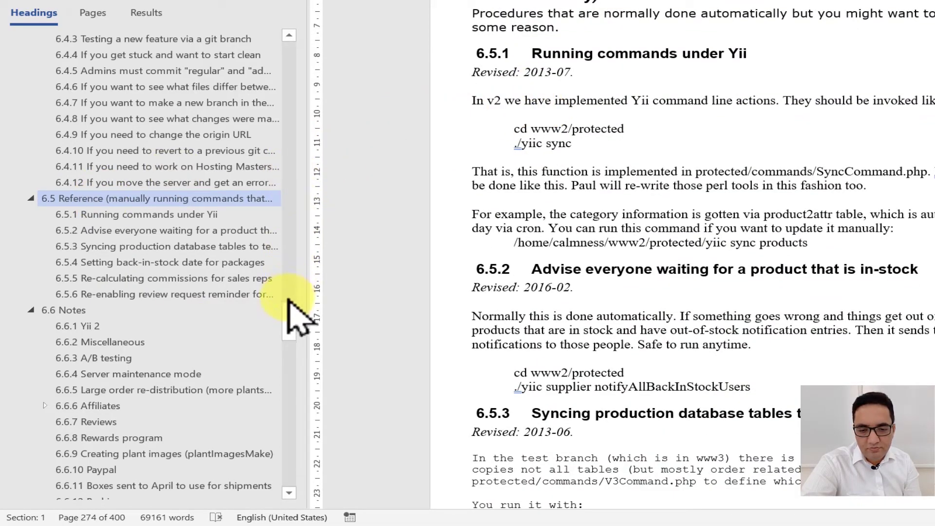
left_click_drag(291, 324, 334, 5)
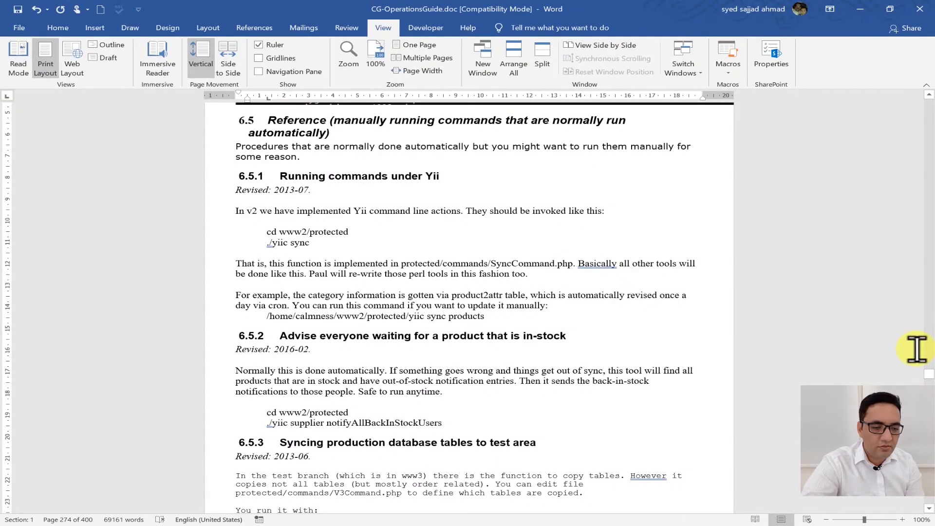
- Examine the existing table of contents from the first page through to the 1 Overview section
left_click_drag(927, 380, 929, 84)
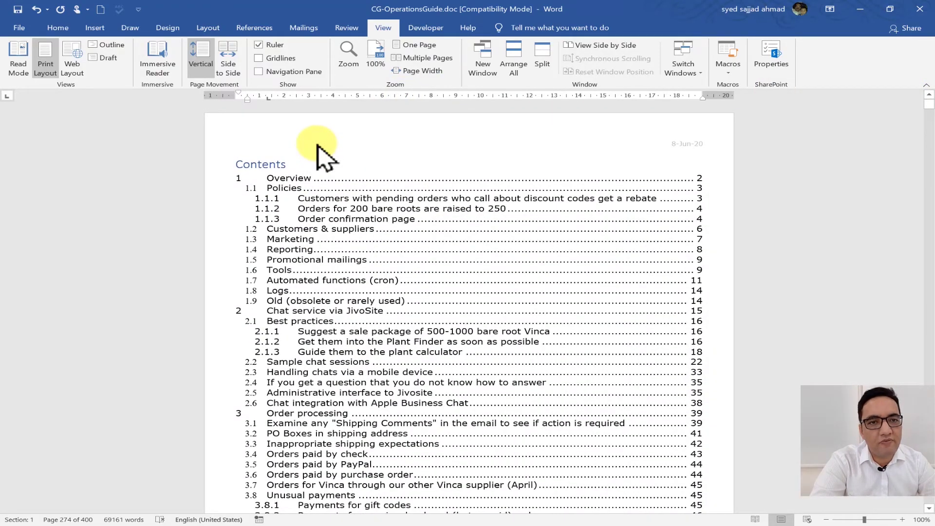
left_click(297, 194)
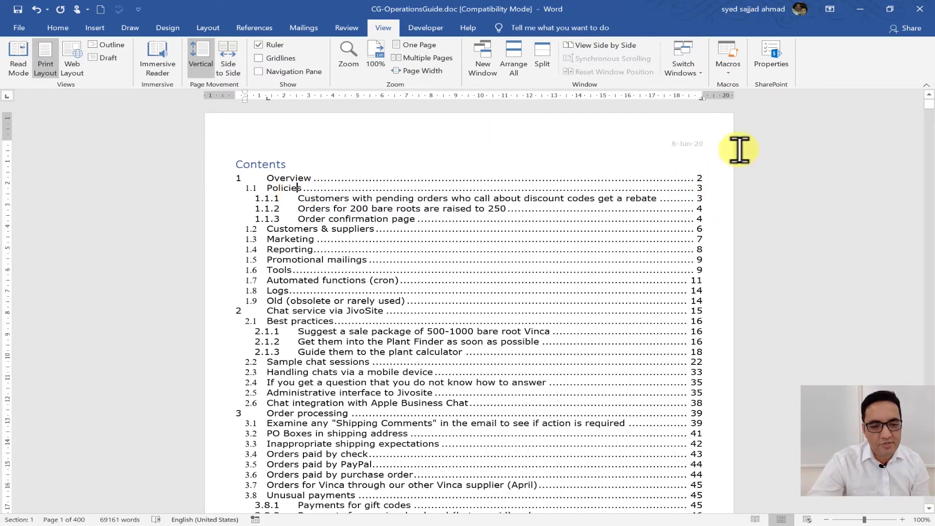
scroll(931, 254, "down", 20)
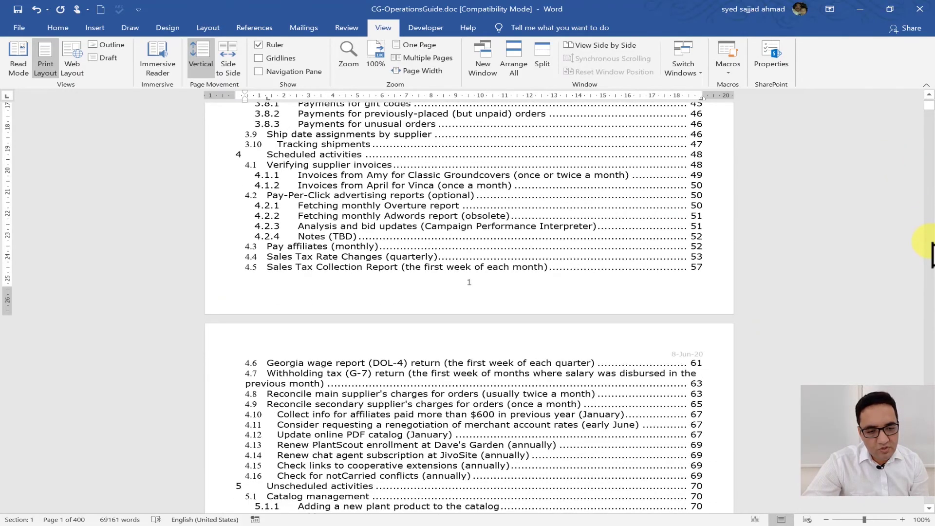
scroll(932, 255, "down", 20)
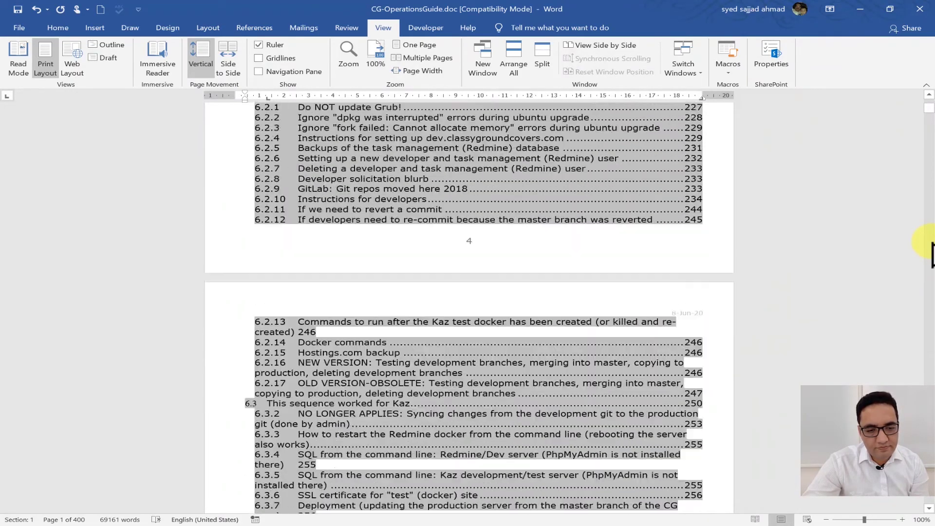
scroll(931, 254, "down", 20)
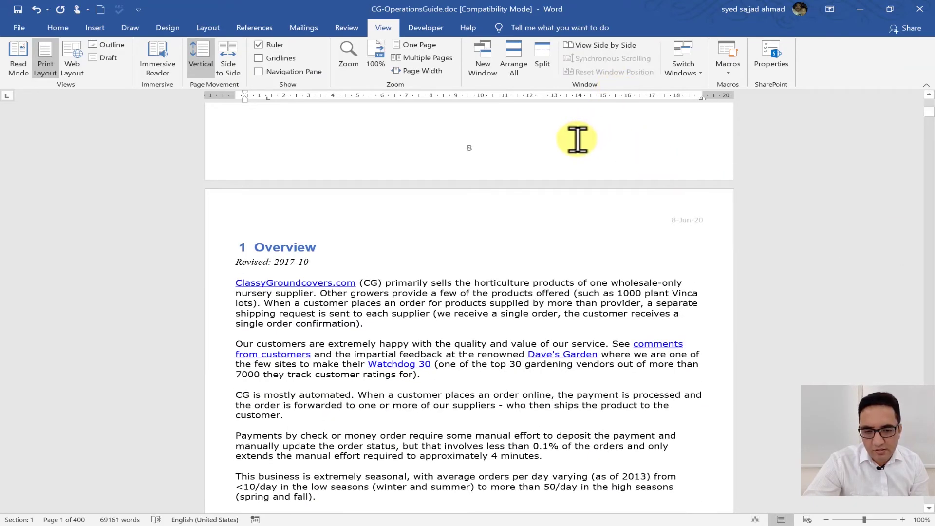
- Delete the whole existing table of contents together with its Contents title
scroll(577, 138, "down", 10)
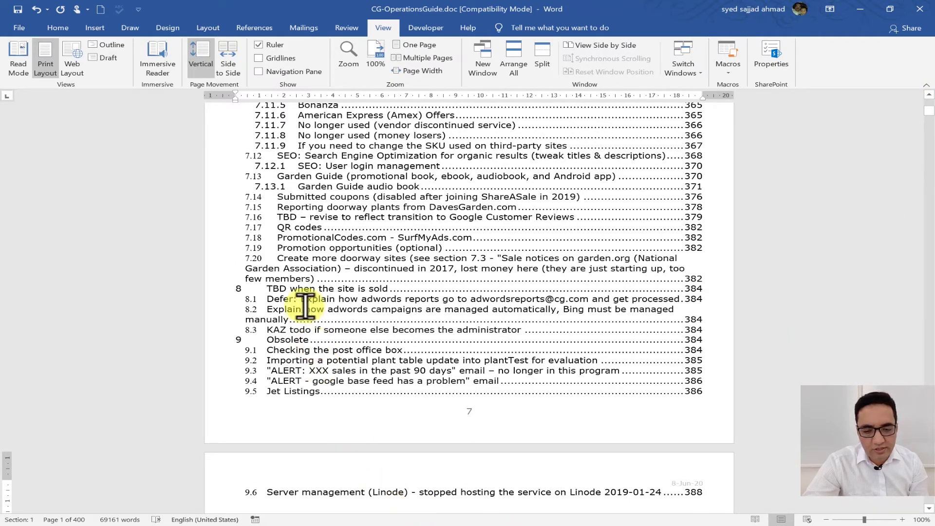
key("ctrl+shift+Home")
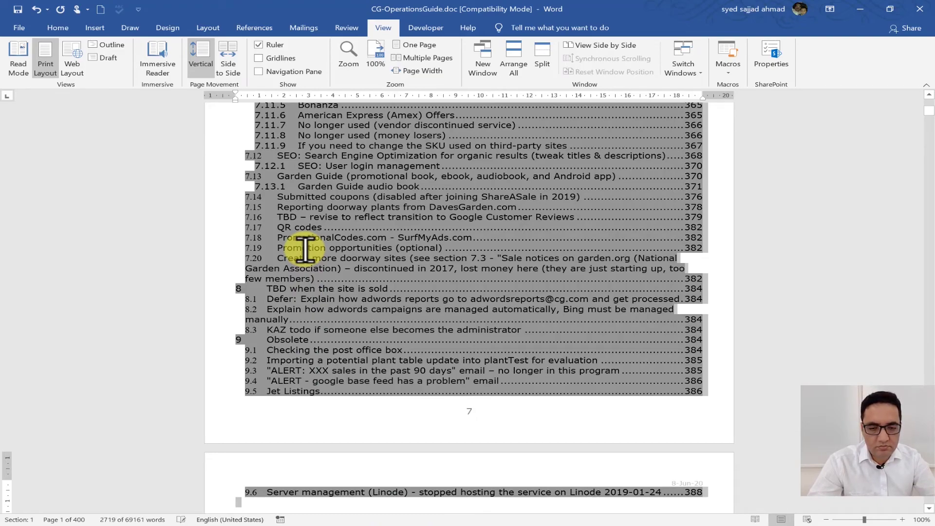
key("Delete")
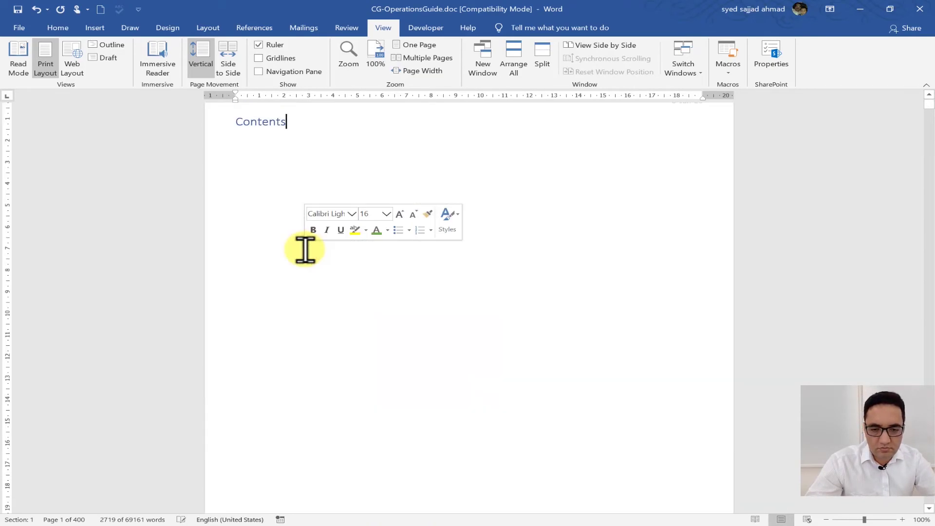
key("BackSpace")
key("BackSpace")
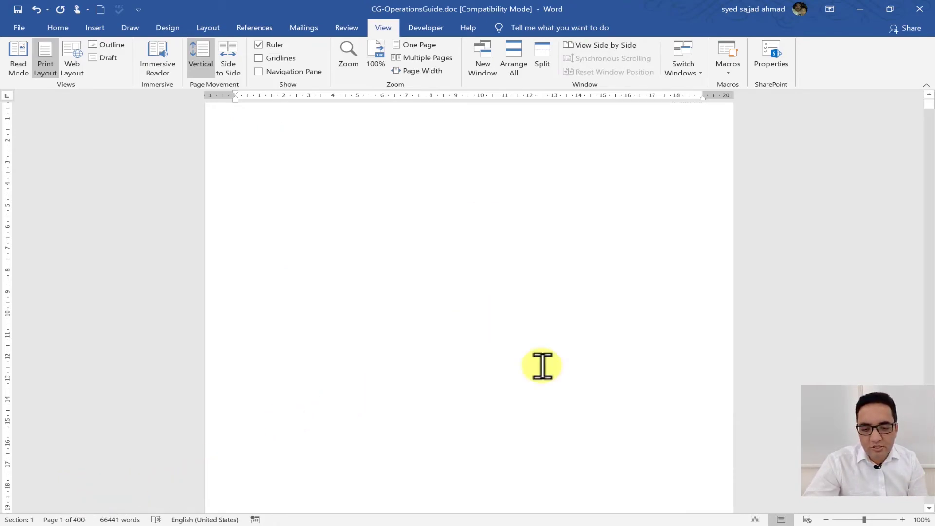
- Insert an Automatic Table 1 table of contents on the blank first page before the Overview section
scroll(930, 512, "down", 10)
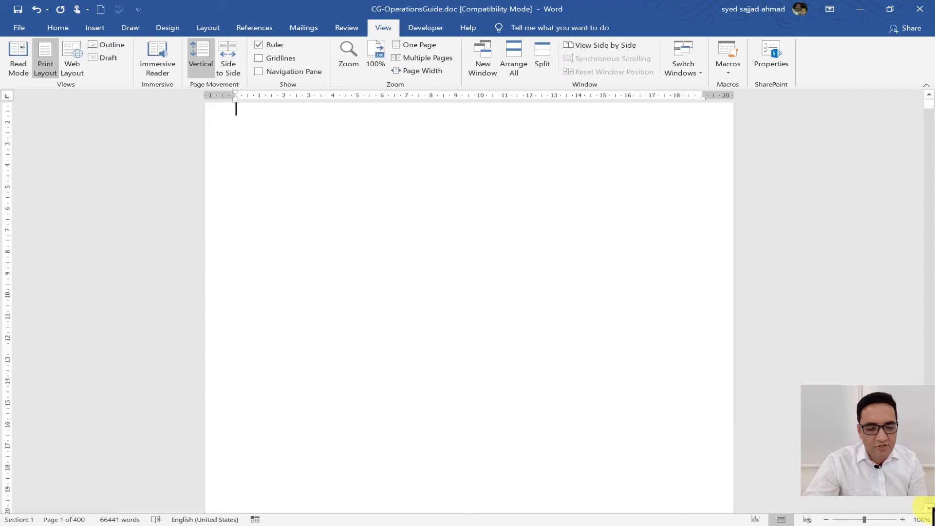
scroll(463, 381, "down", 1)
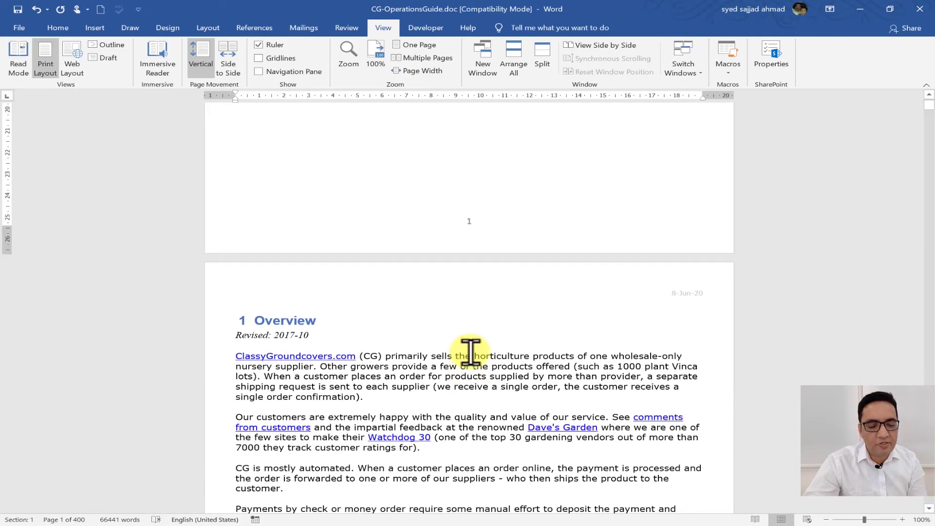
left_click(282, 323)
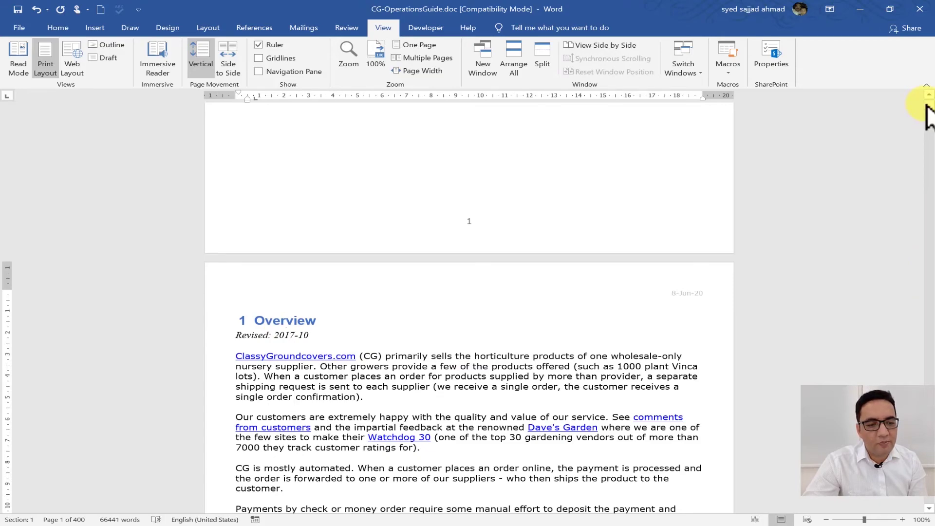
left_click_drag(928, 117, 929, 94)
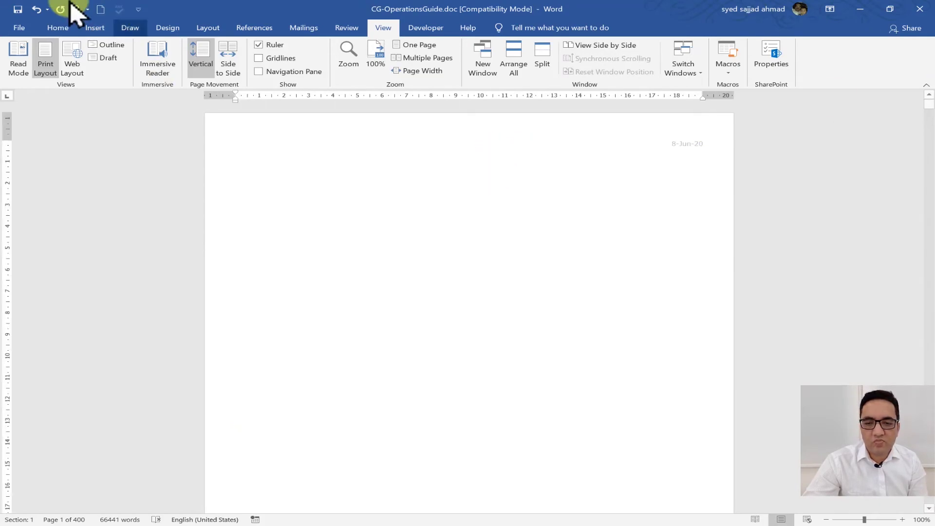
left_click(263, 30)
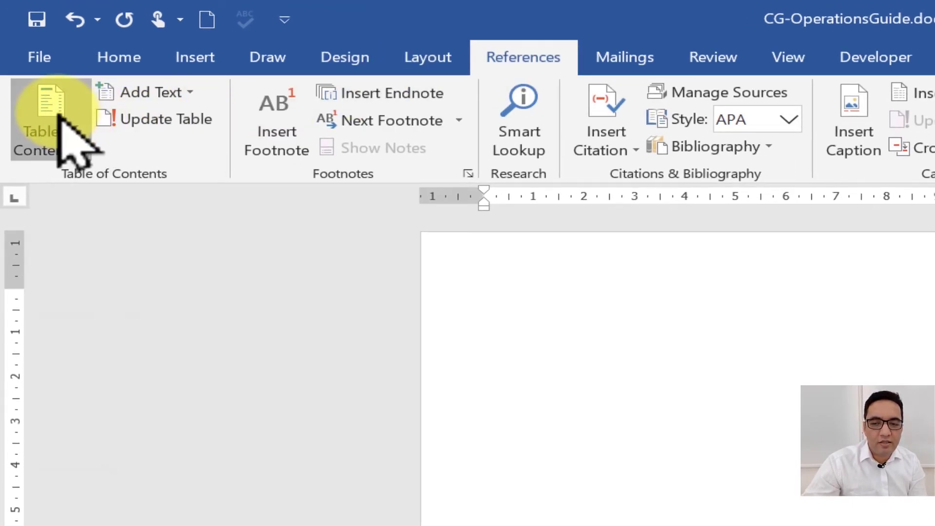
left_click(51, 127)
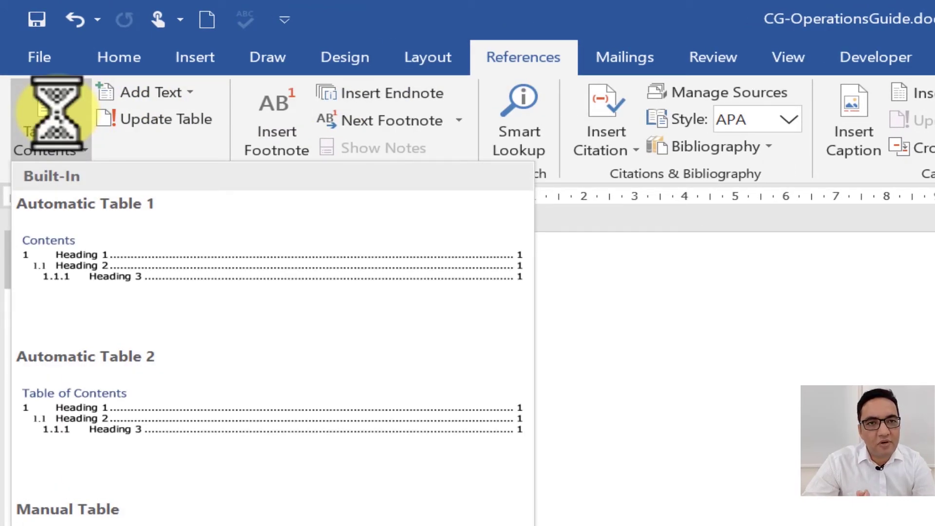
left_click(110, 283)
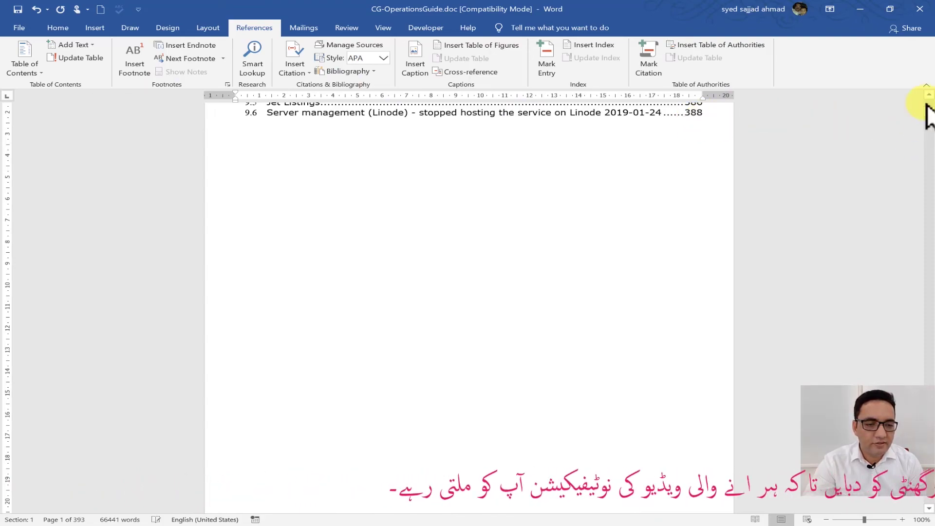
- Review the new table of contents back to its beginning and follow the link of the Overview entry
scroll(929, 112, "up", 15)
scroll(927, 106, "up", 15)
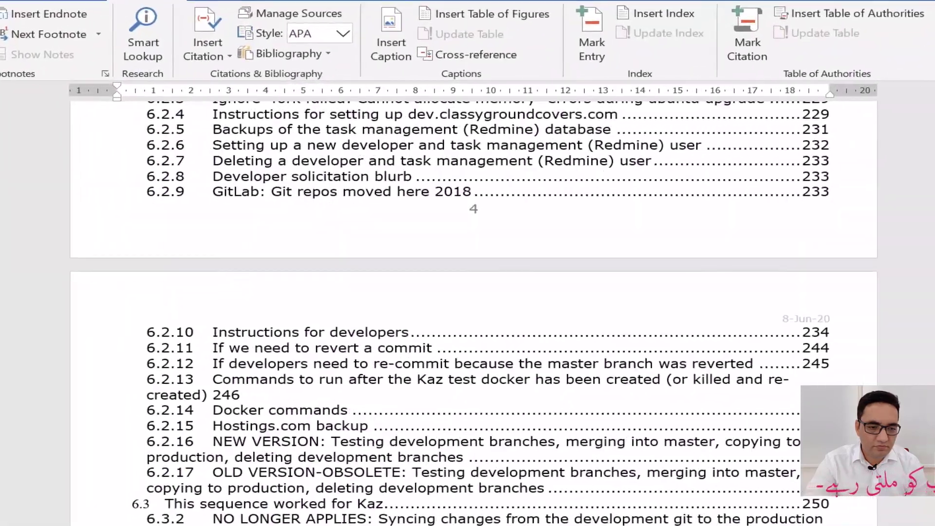
scroll(467, 292, "up", 10)
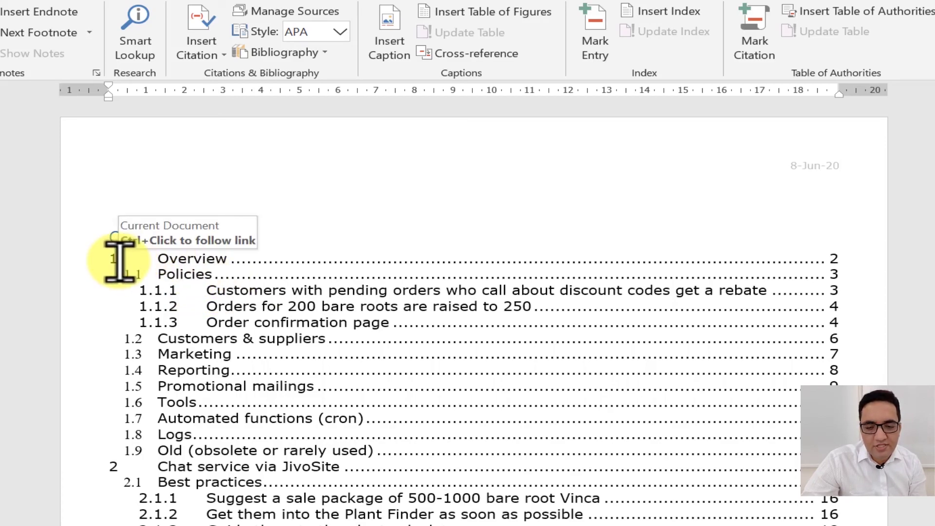
left_click(213, 260)
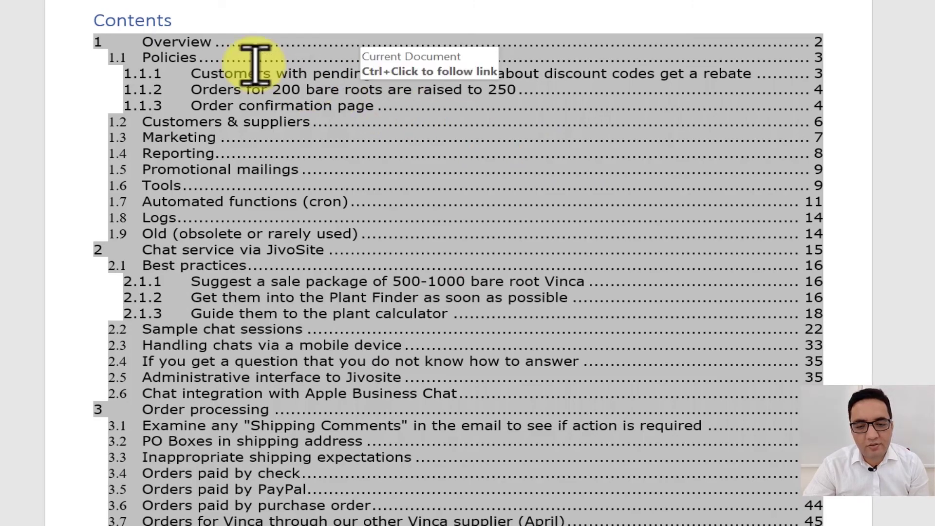
left_click(188, 46, "ctrl")
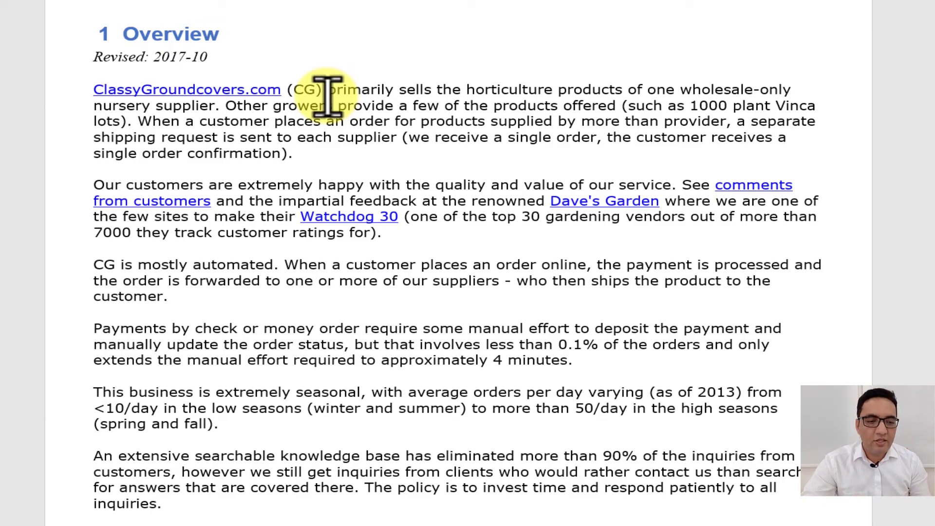
- Return to the table of contents and view its Update Field option without running it
scroll(457, 263, "down", 1)
scroll(457, 263, "up", 20)
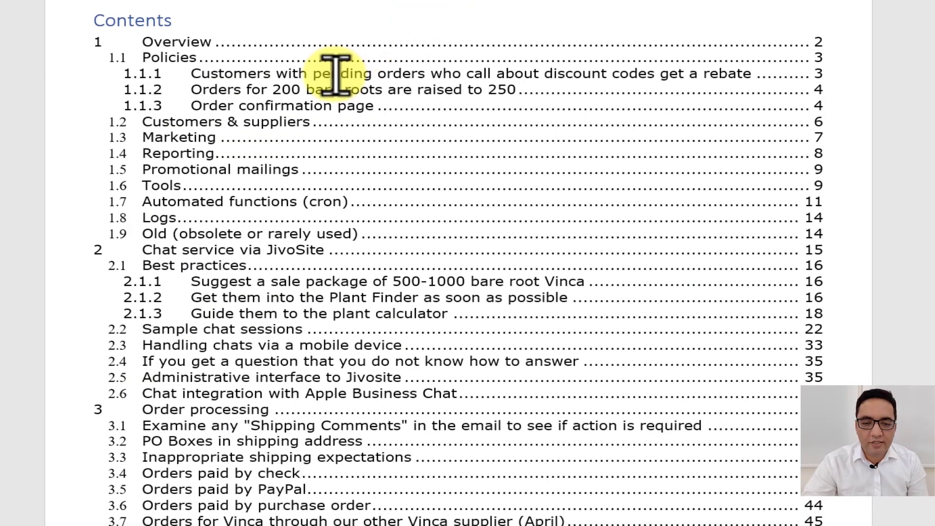
right_click(336, 73)
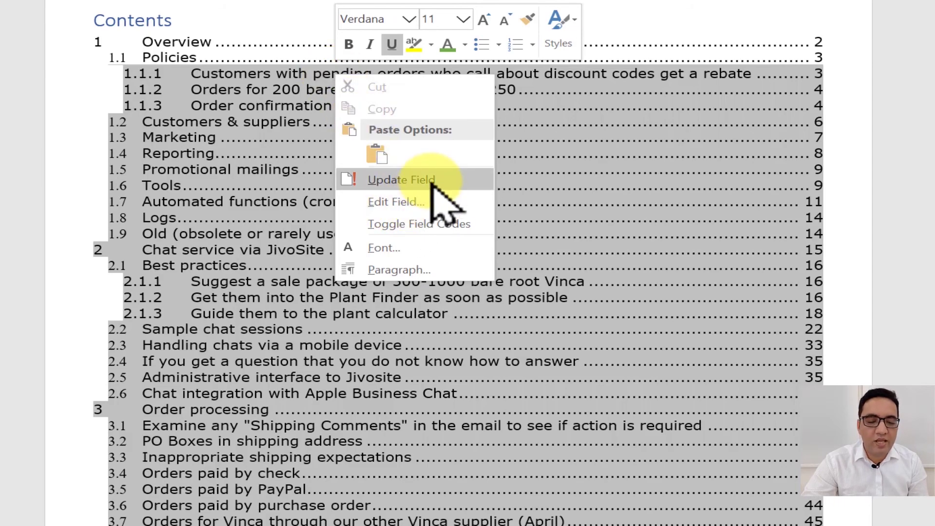
key("Escape")
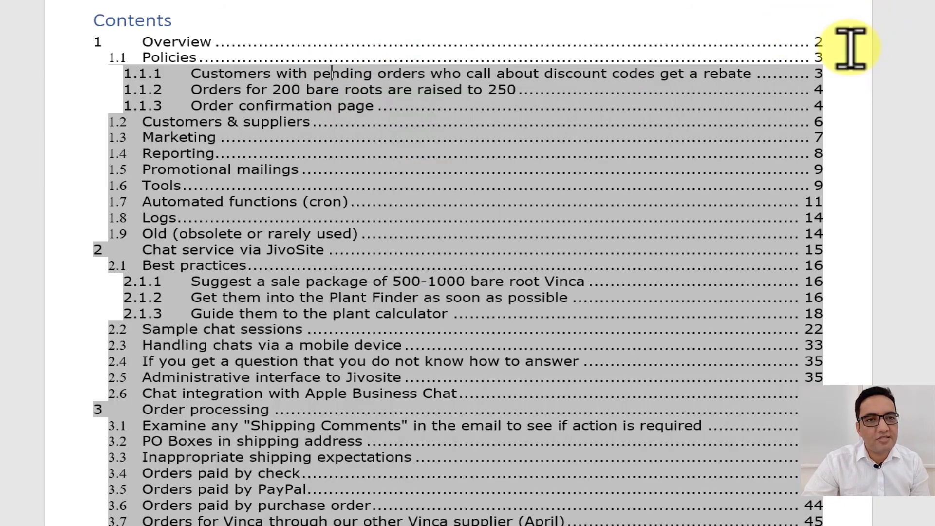